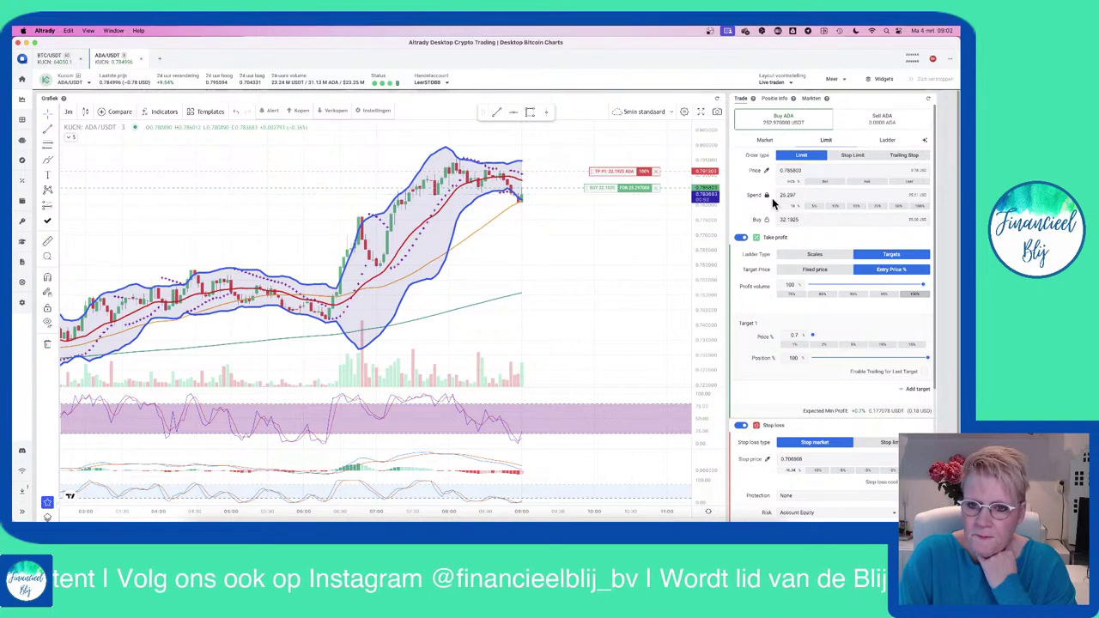
- Discard the drafted ADA order and set up a new limit buy at the ask price, spending 25 USDT
left_click(655, 171)
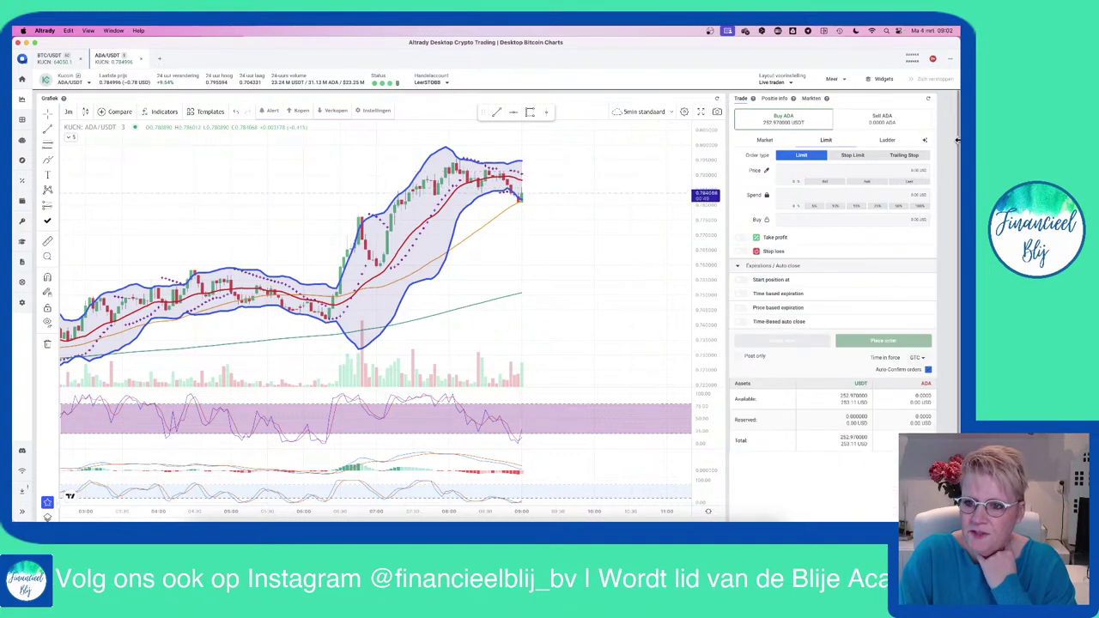
left_click(868, 183)
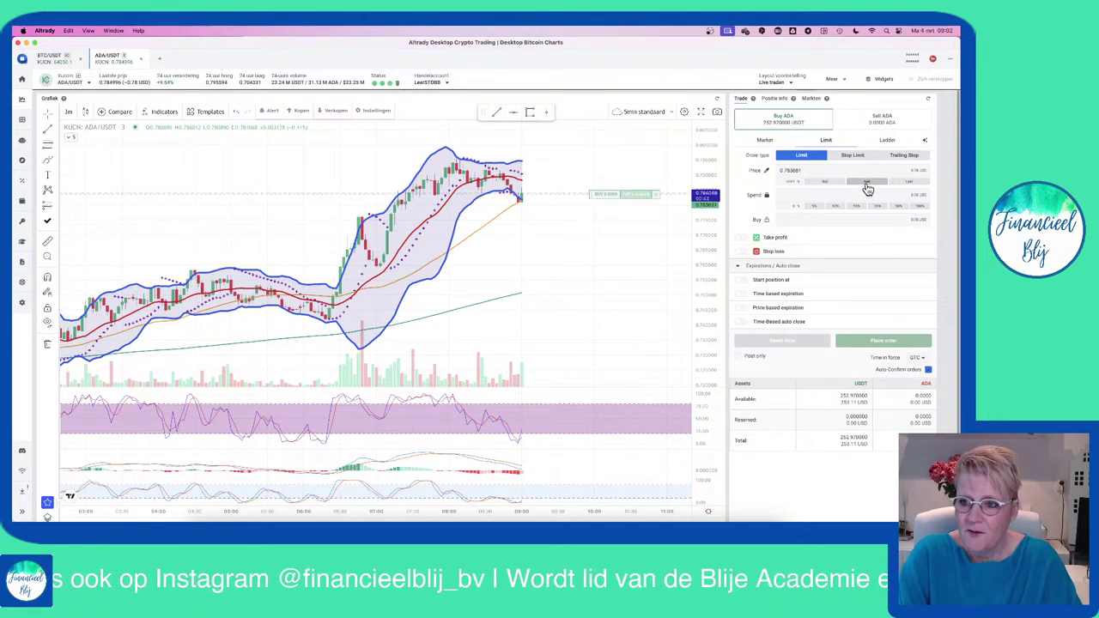
left_click(799, 194)
type("25")
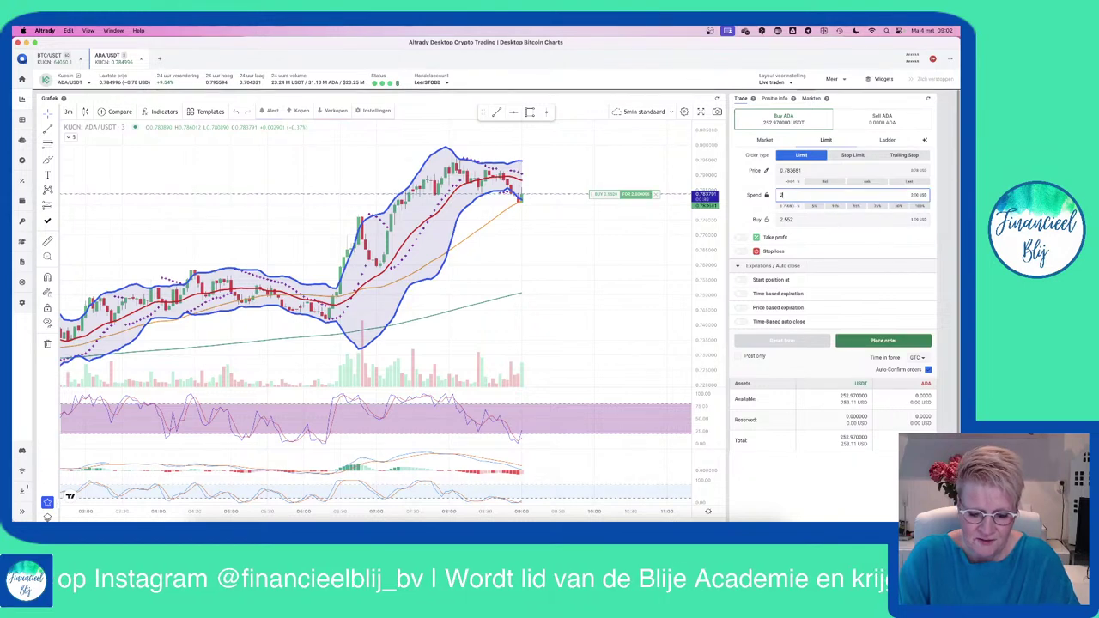
- Enable take profit on the ADA buy order with the Target 1 price at 0.7%
left_click(742, 239)
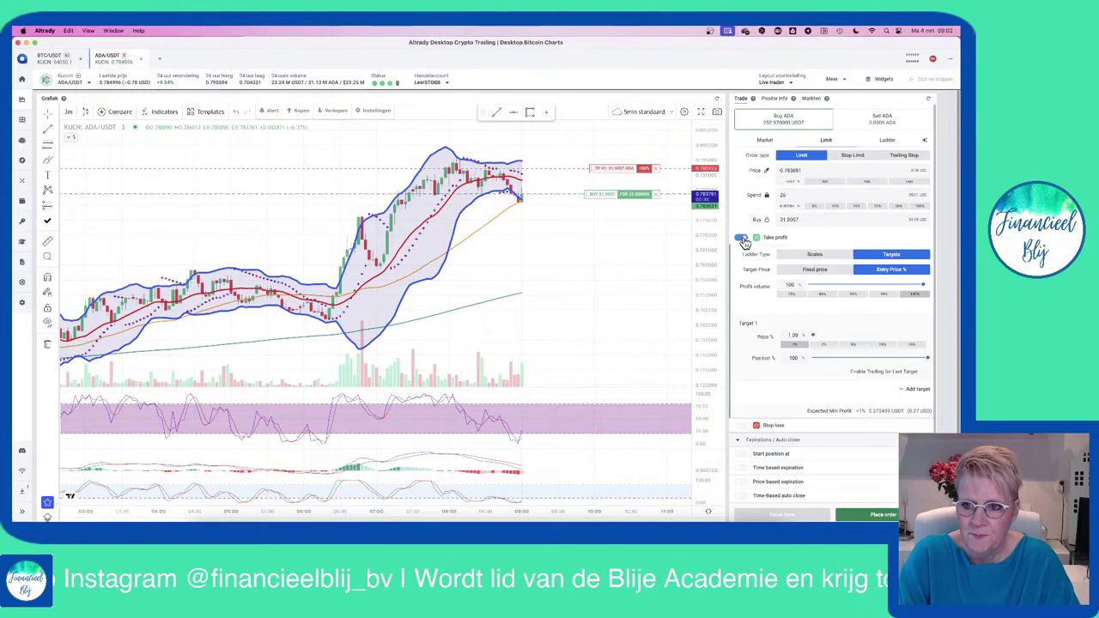
double_click(794, 334)
type("0.8")
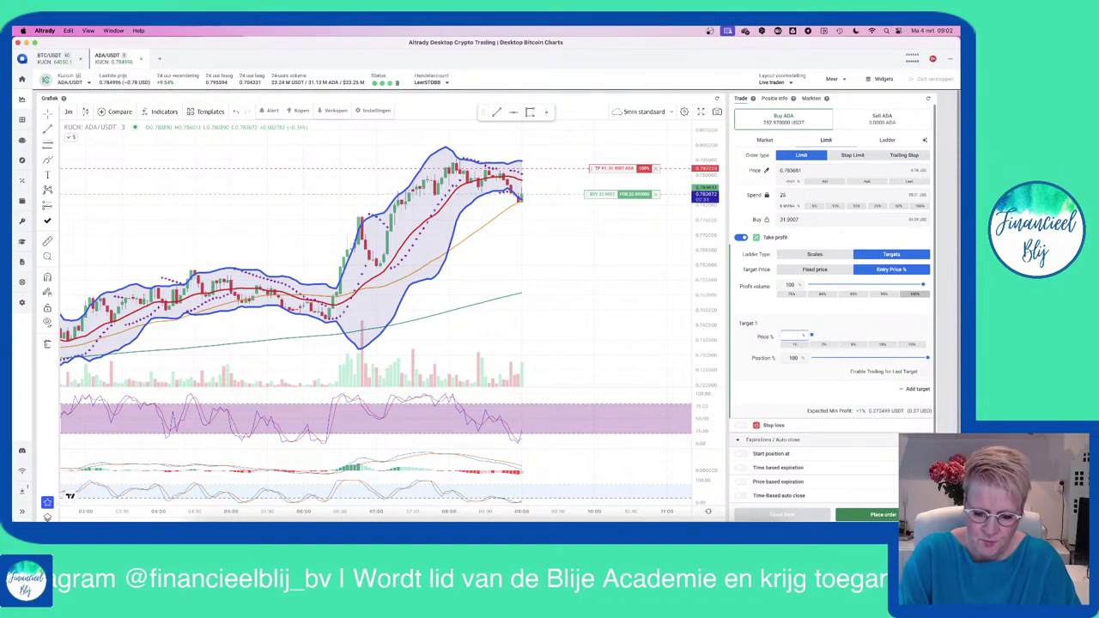
key("BackSpace")
type("7")
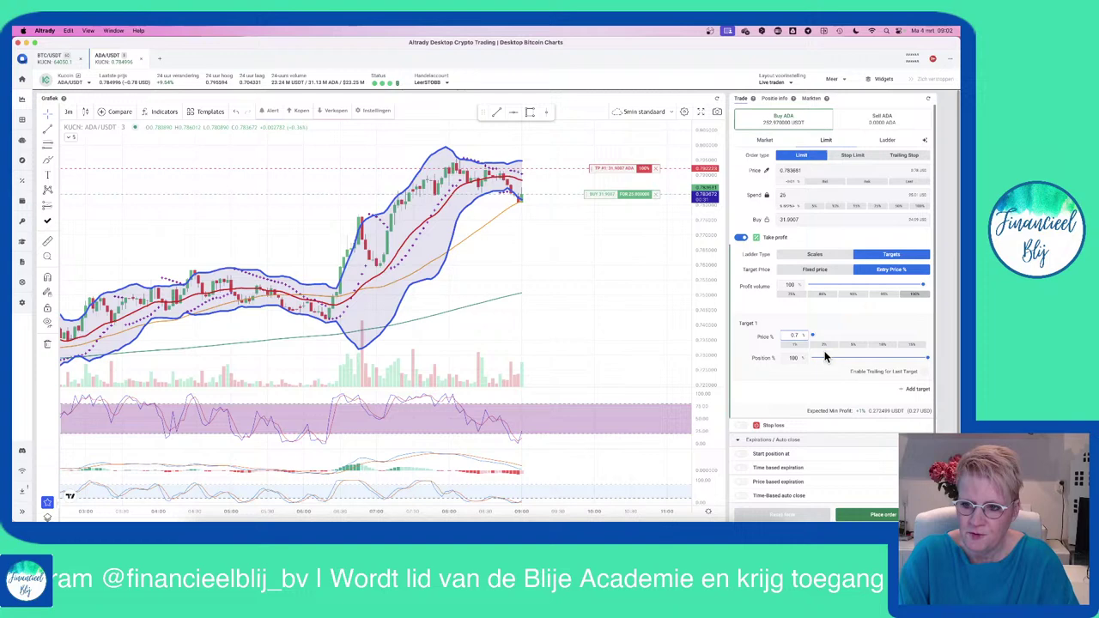
- Enable a stop-market stop loss 10% below the entry price and submit the ADA buy order
left_click(742, 425)
scroll(834, 412, "down", 3)
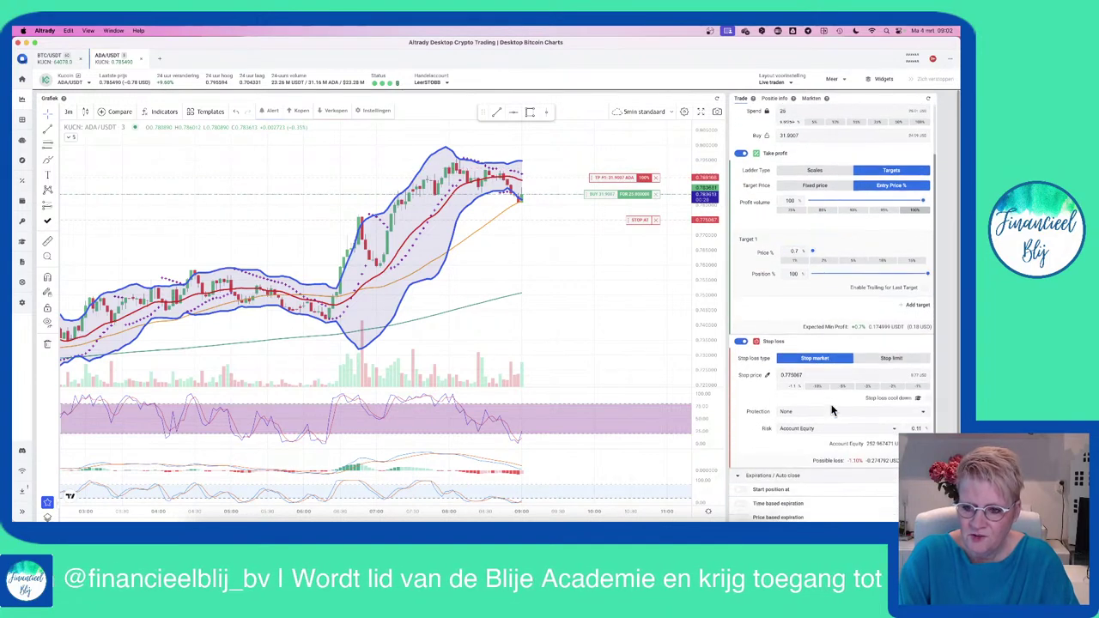
left_click(817, 342)
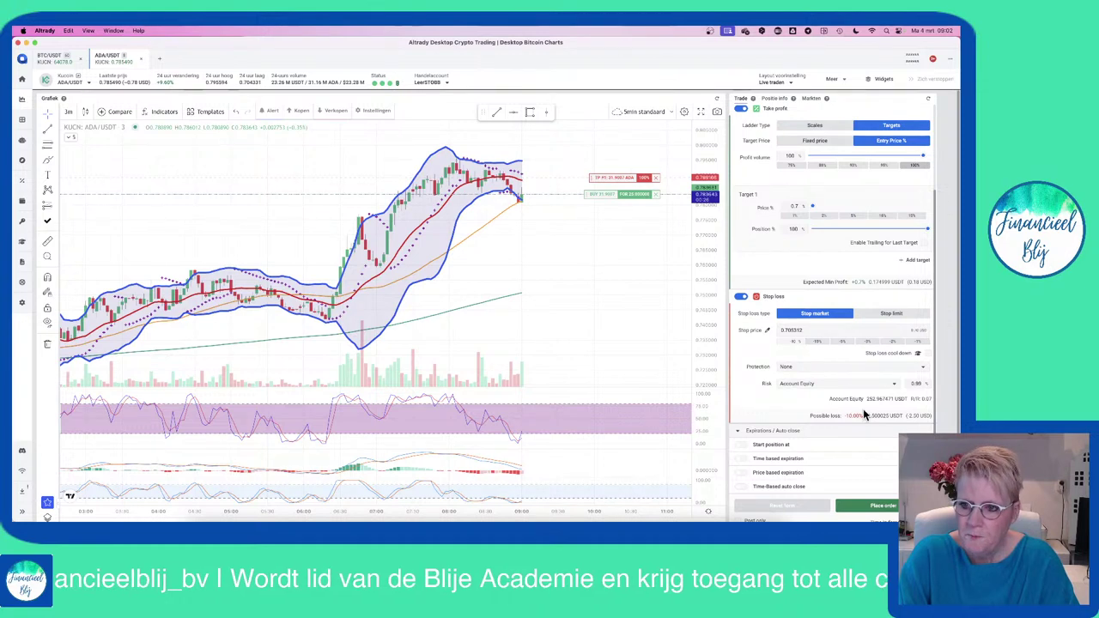
scroll(845, 238, "up", 1)
scroll(846, 237, "up", 2)
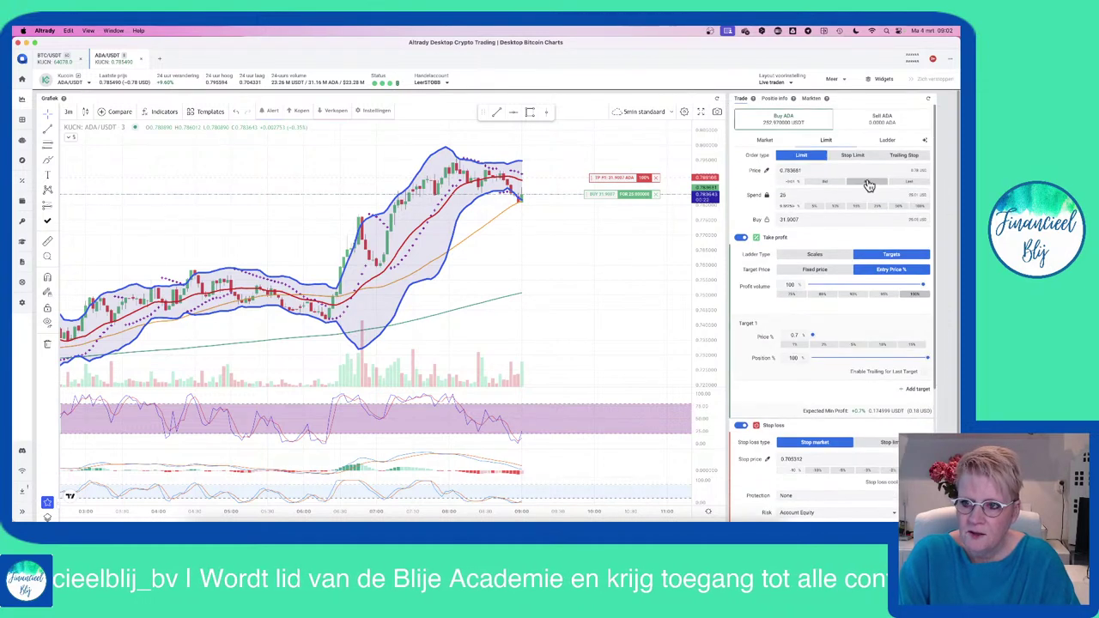
left_click(637, 197)
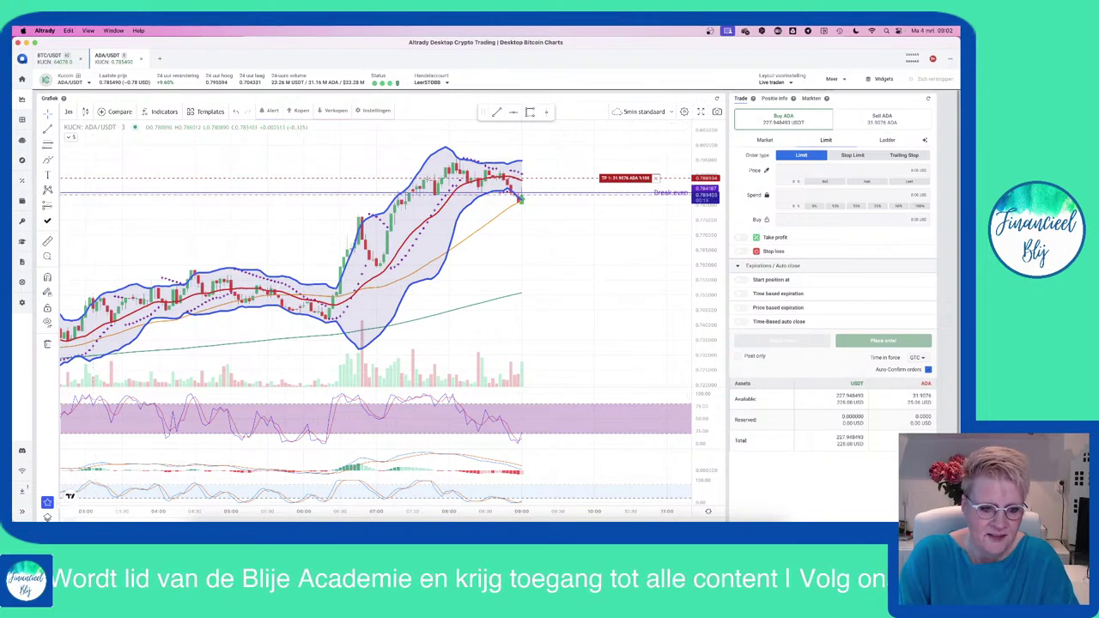
- Switch to the trade logbook in Excel, show the Logboek sheet and move its window fully into view
key("super+Tab")
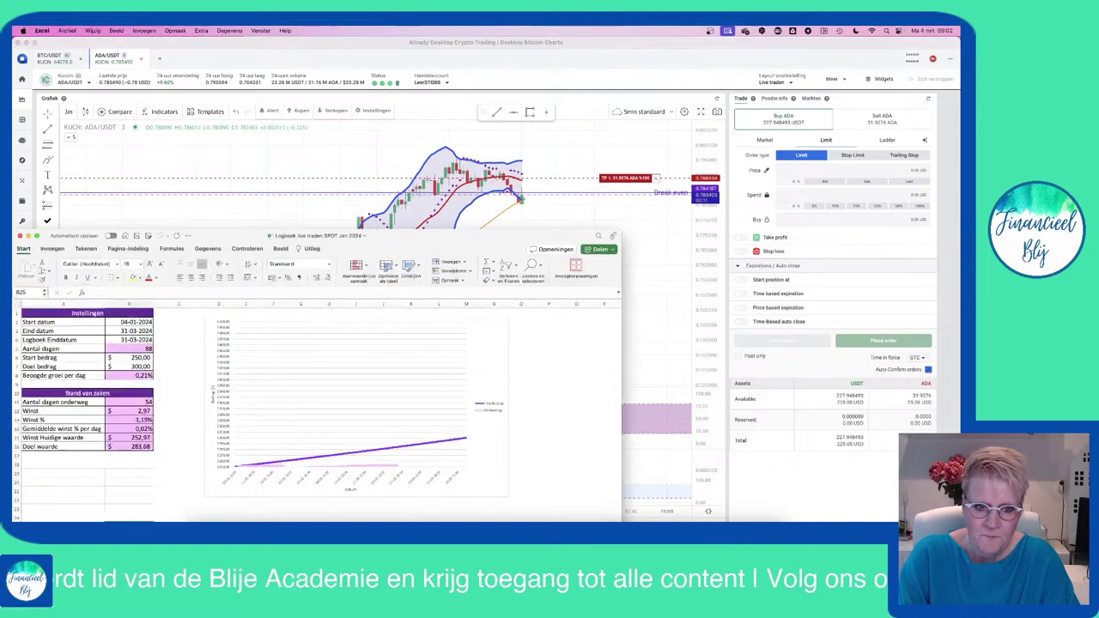
key("ctrl+Page_Down")
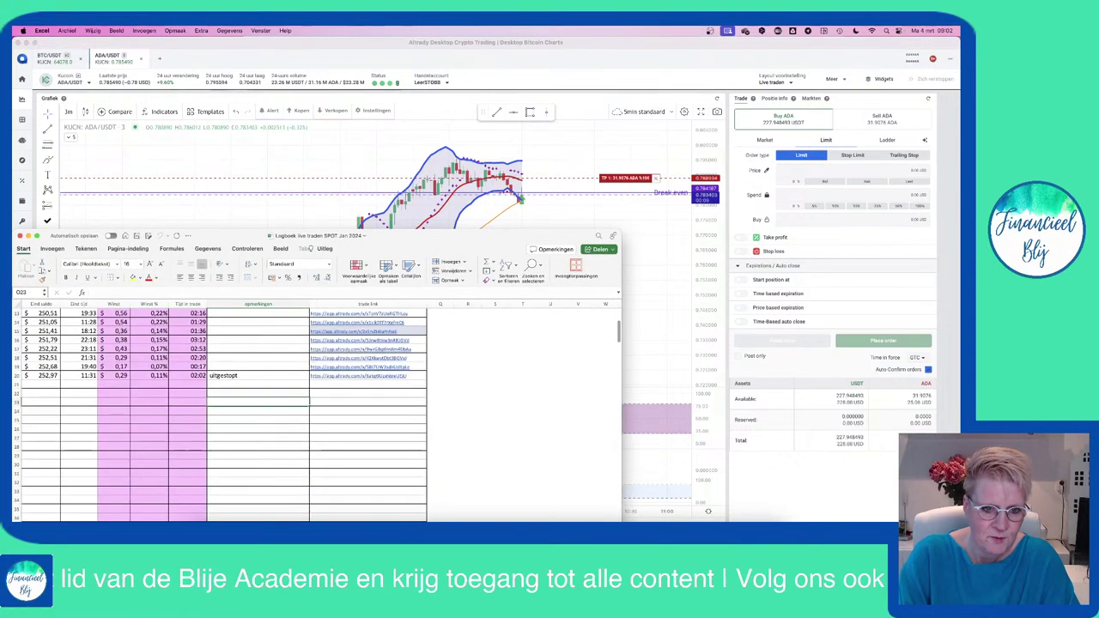
left_click_drag(386, 239, 473, 170)
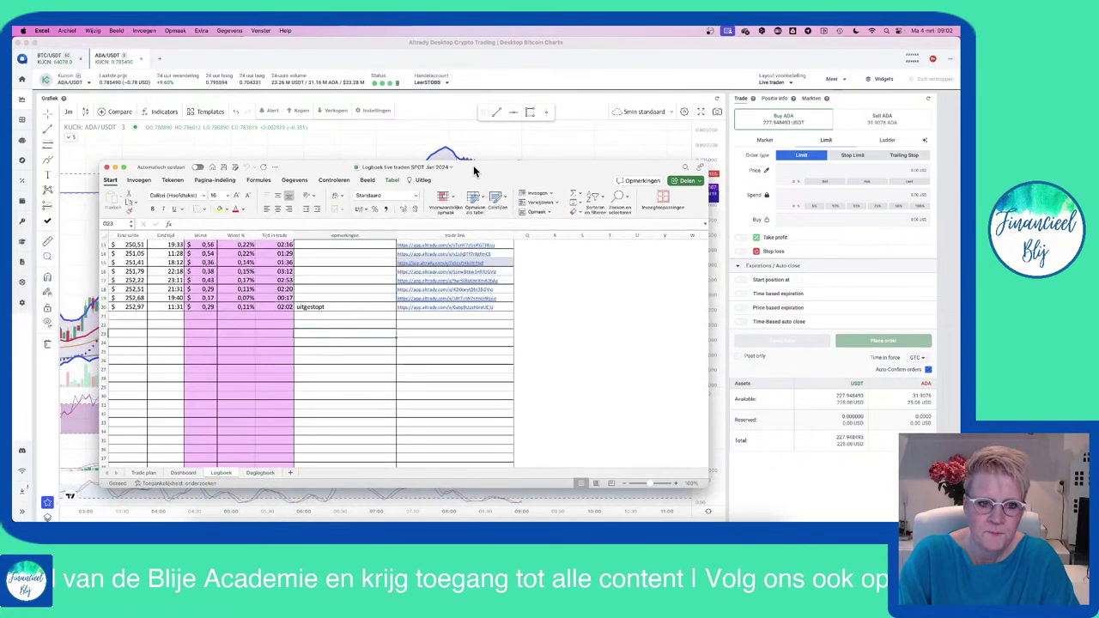
- Enter 4-3-2024 as the date of trade number 19 in the Logboek sheet
left_click(250, 323)
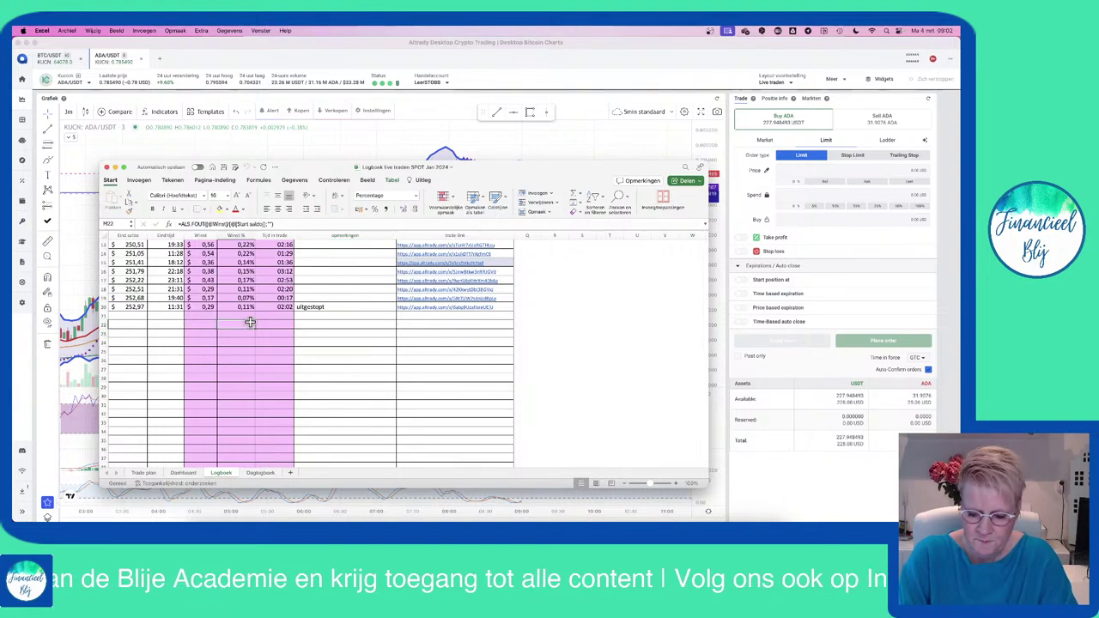
key("Home")
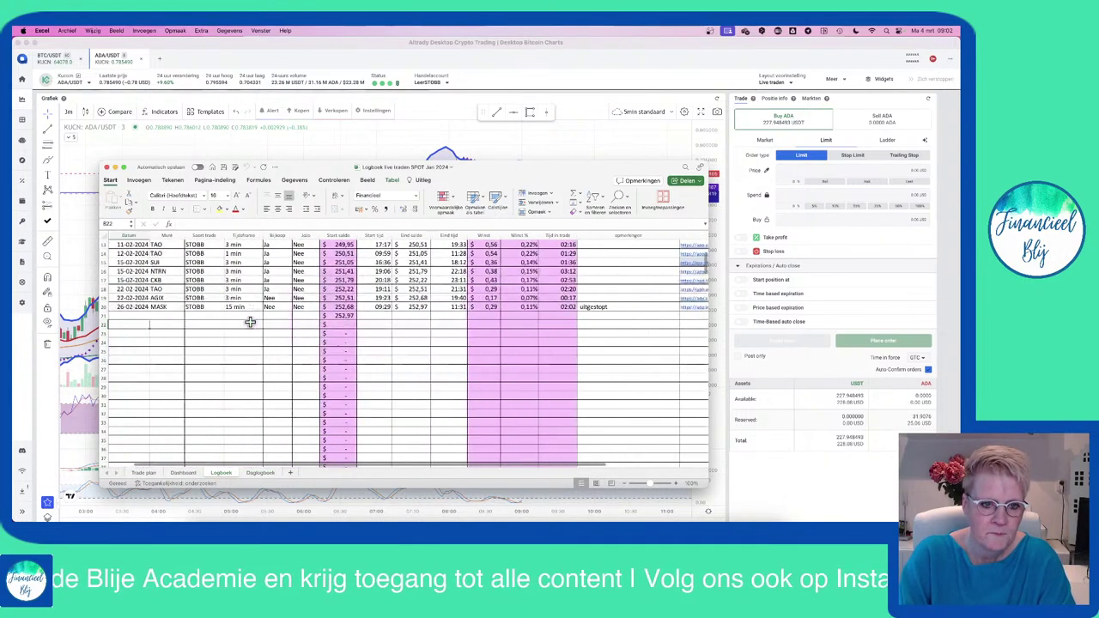
left_click(159, 315)
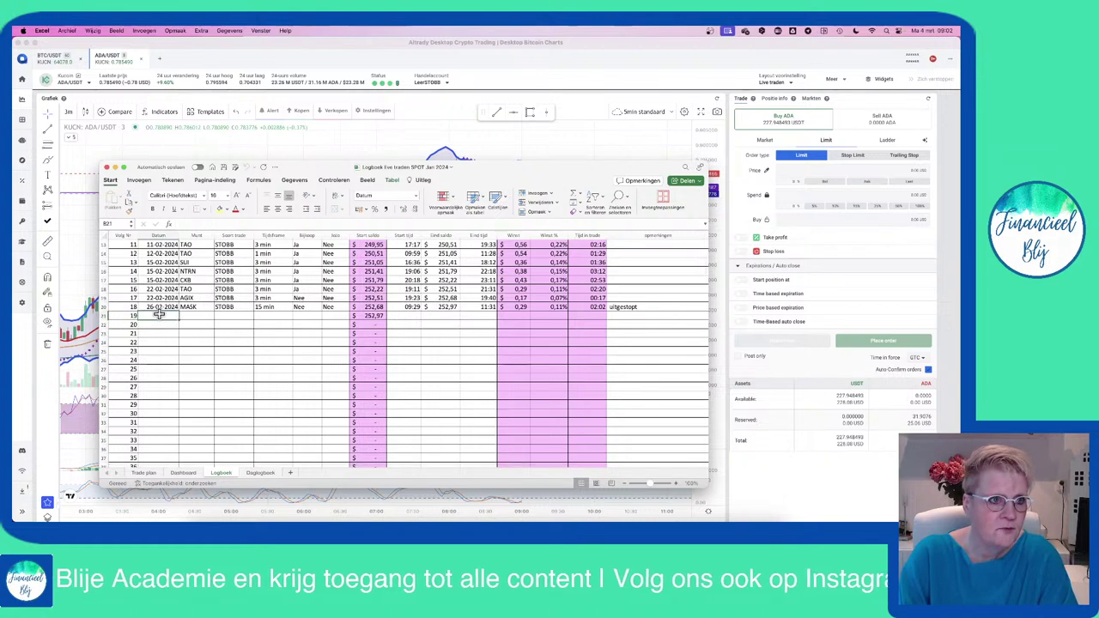
type("4")
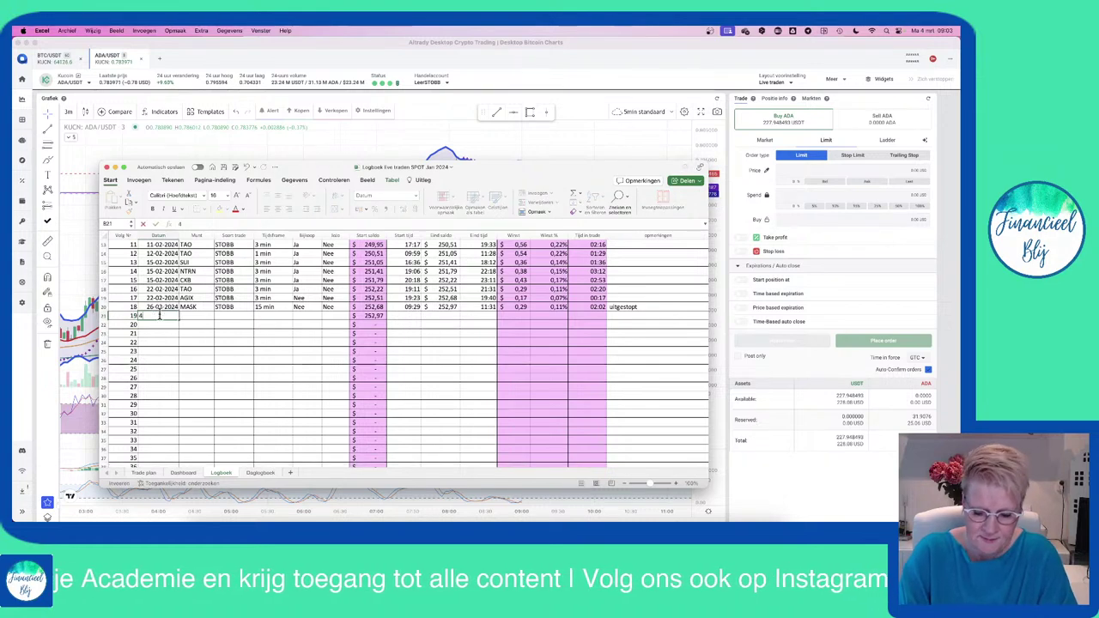
type("-3-2")
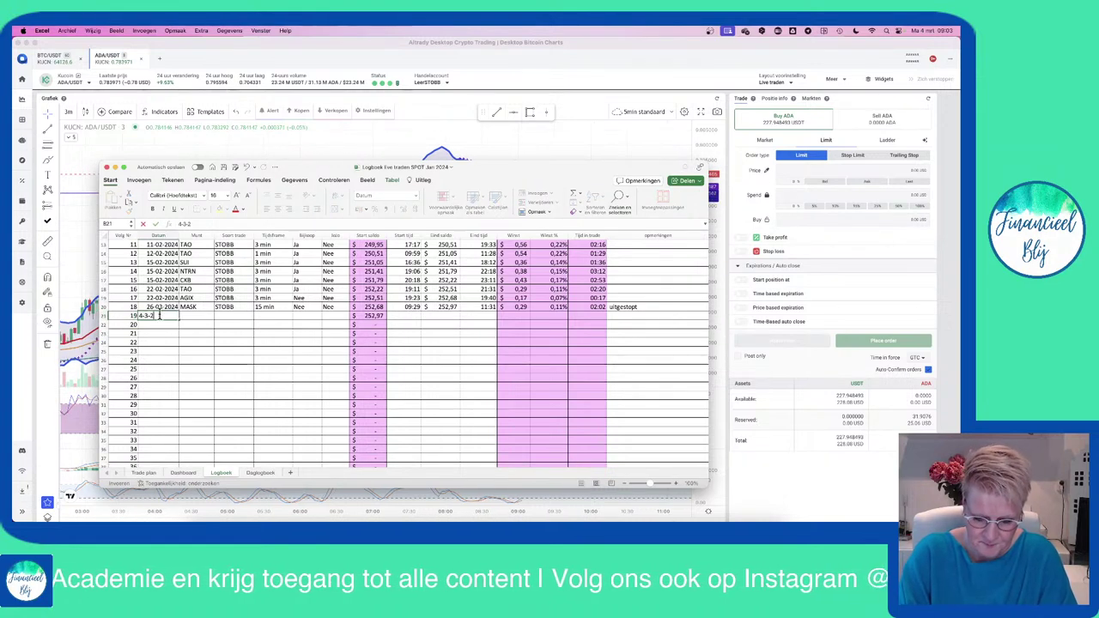
type("024")
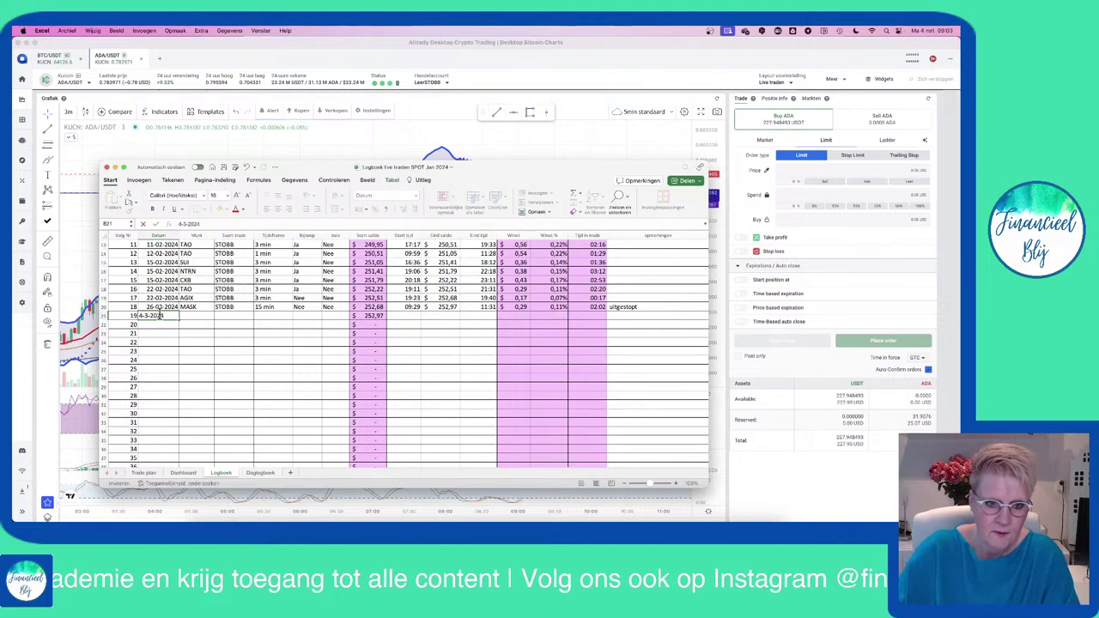
key("Tab")
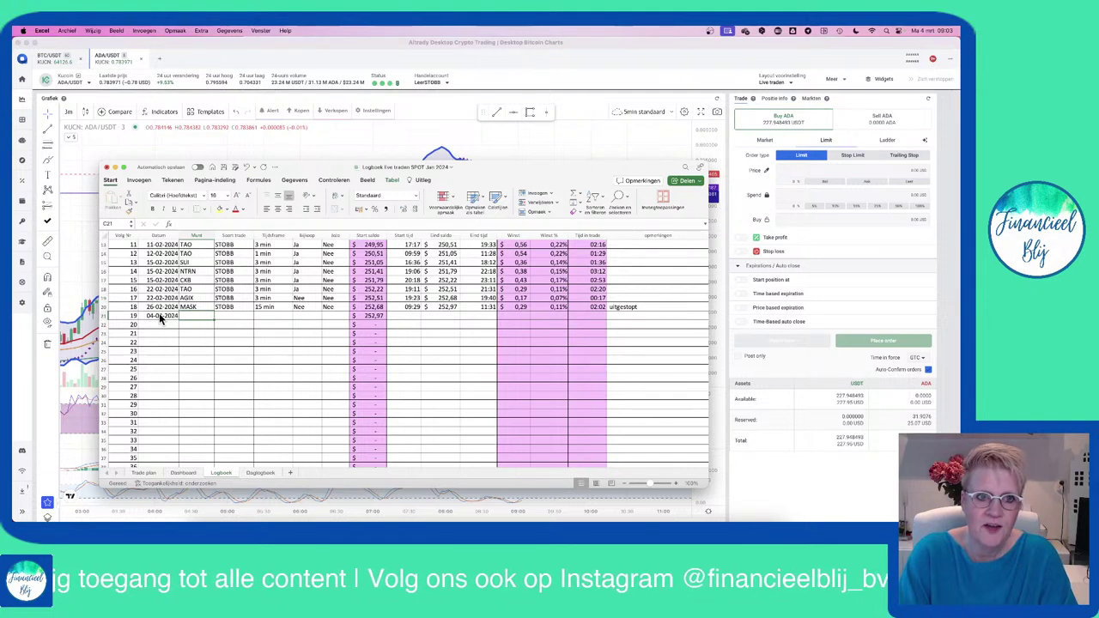
- Fill in trade 19's coin as ADA, its trade type as STOBB and its timeframe as 3 min
type("ADA")
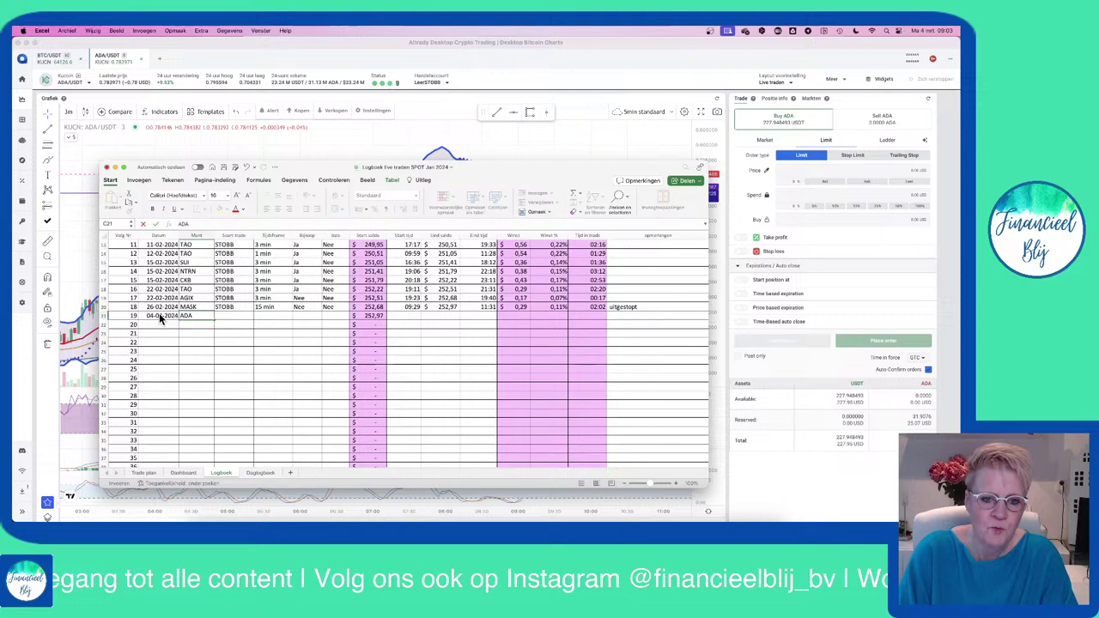
key("Tab")
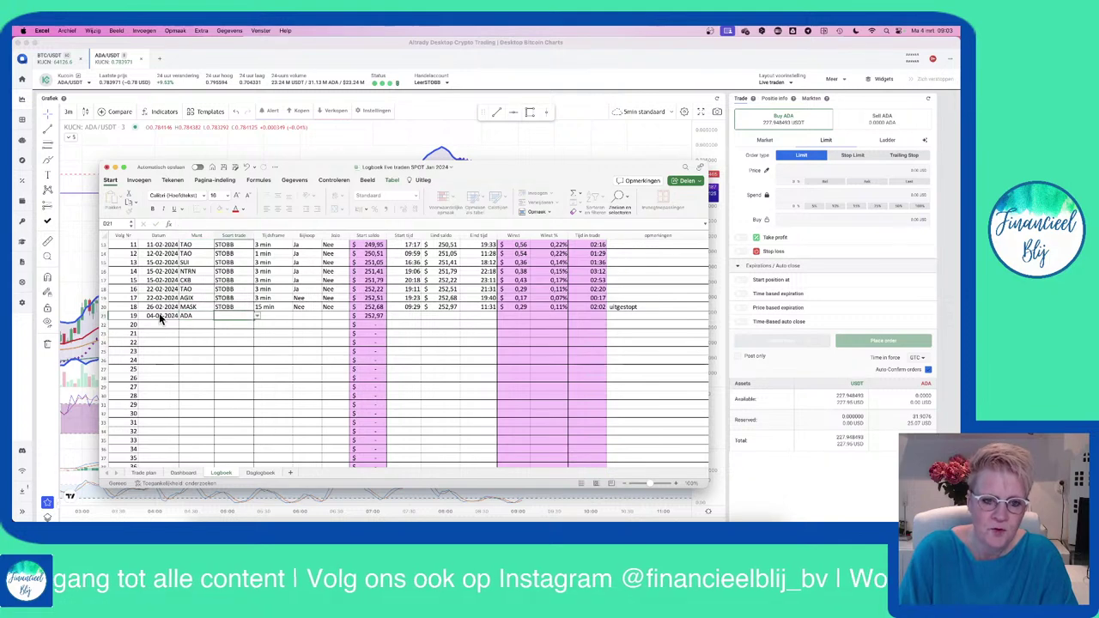
type("S")
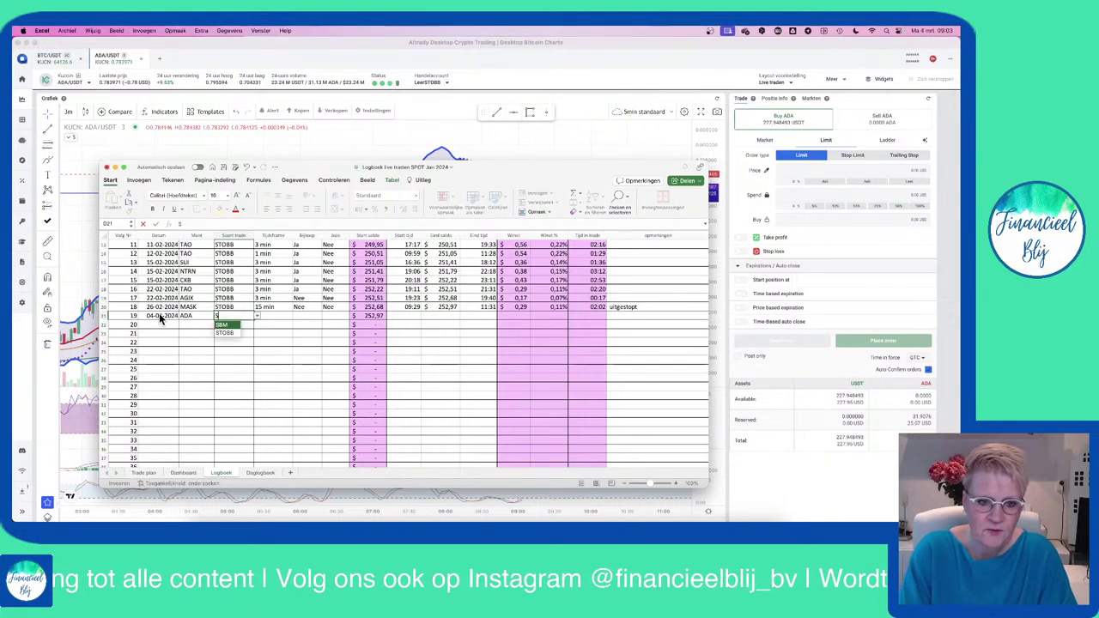
left_click(230, 334)
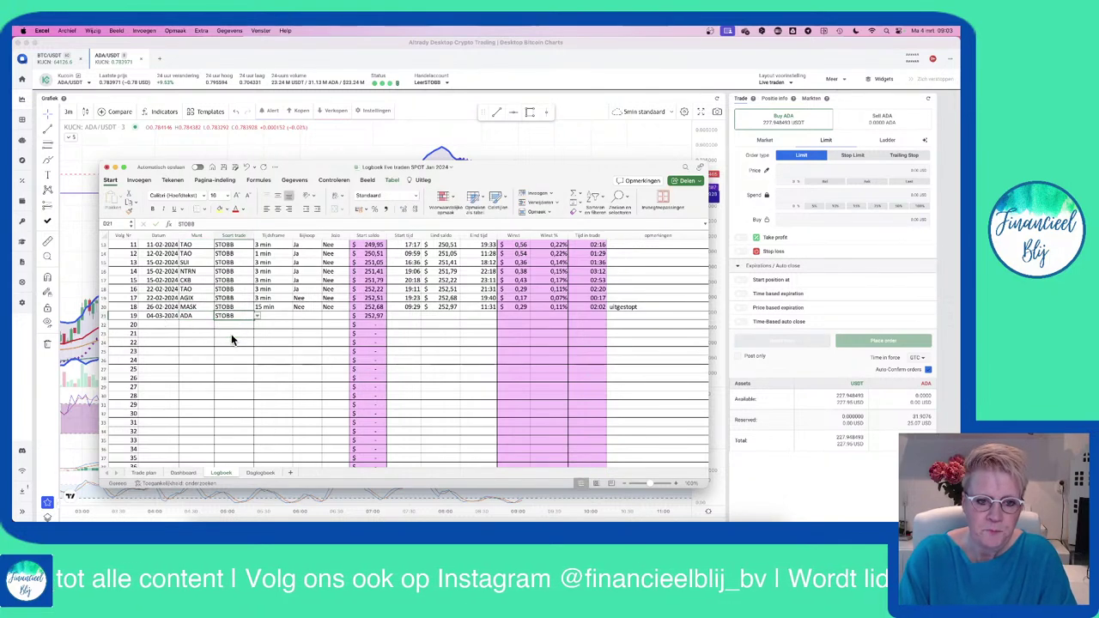
left_click(276, 316)
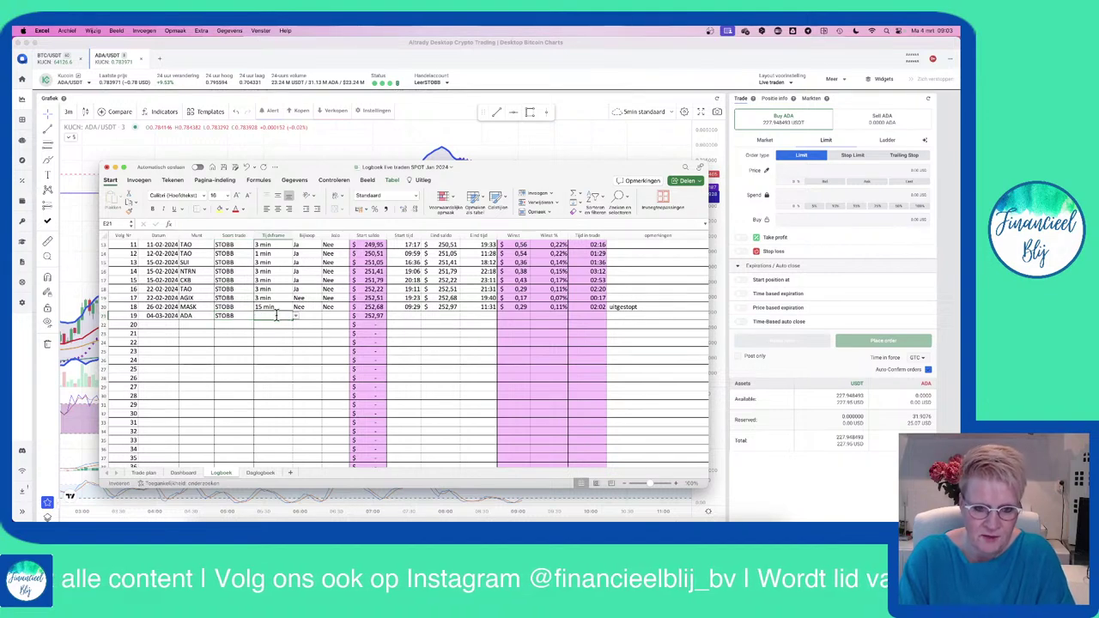
type("3")
left_click(274, 325)
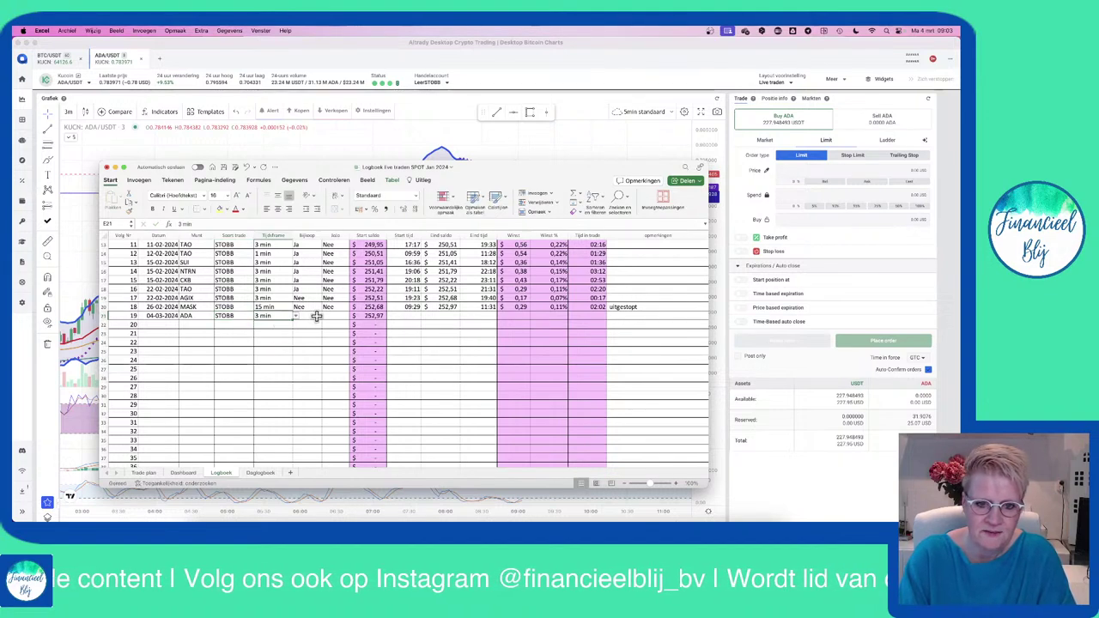
- Enter 9:03 as the start time of trade 19 and move the logbook window down off the price chart
left_click(409, 316)
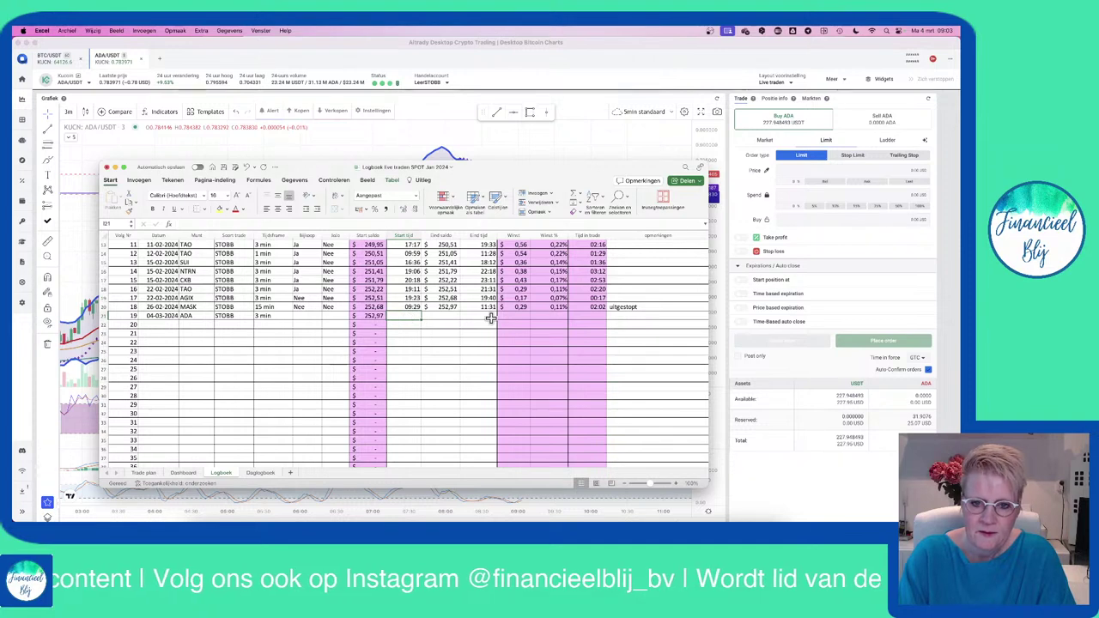
type("9:")
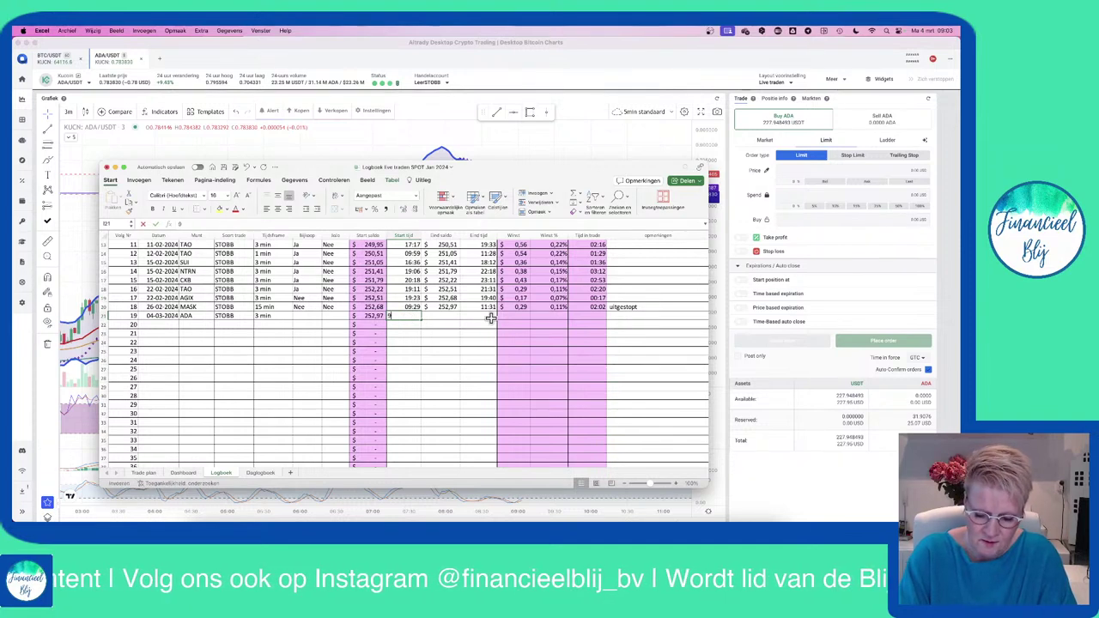
type("03")
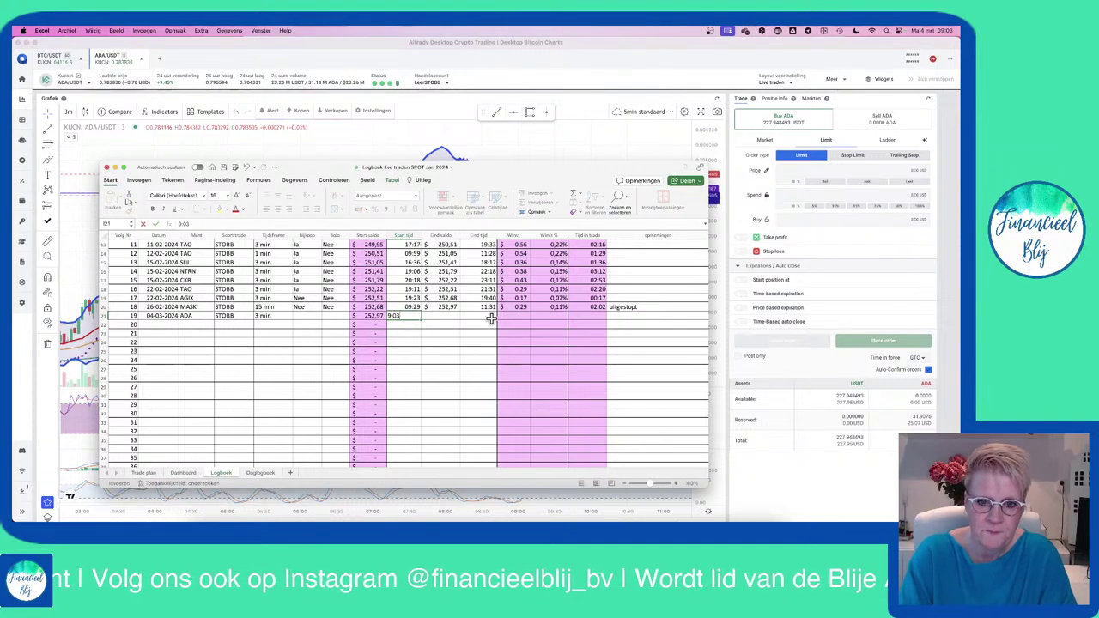
left_click(463, 355)
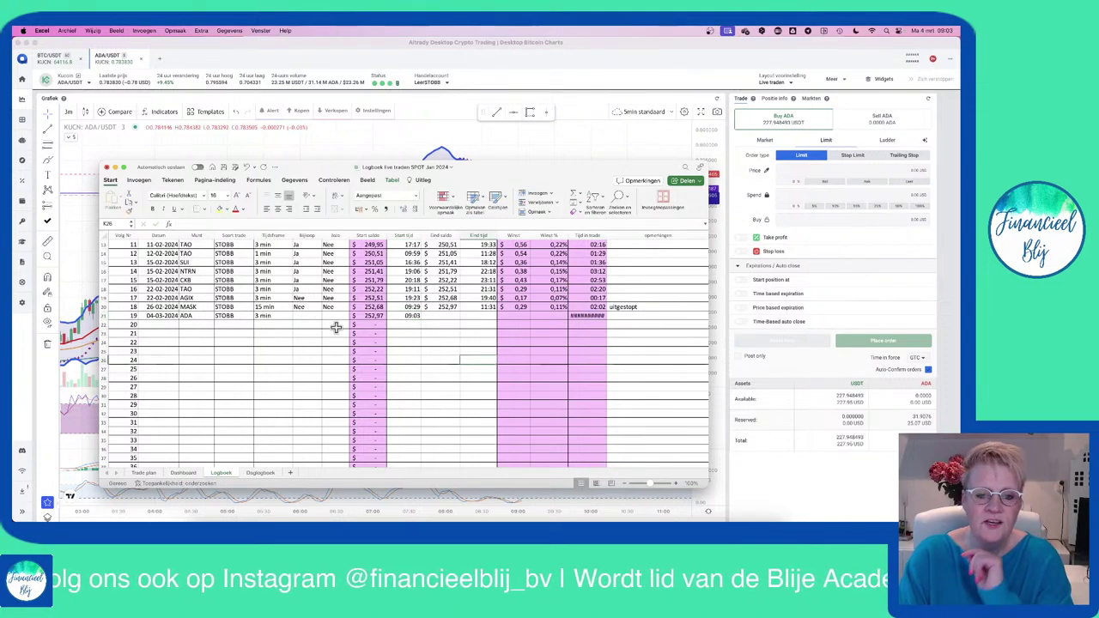
left_click_drag(307, 171, 222, 236)
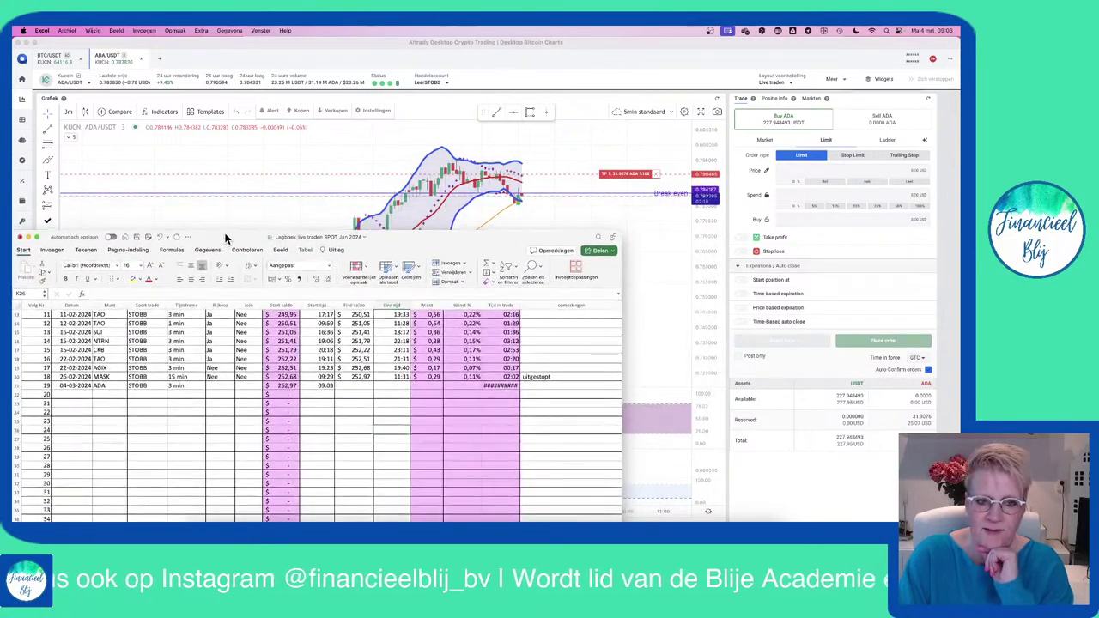
- Switch back to Altrady and apply the Live traden indicator template to the BTC/USDT chart
left_click(284, 146)
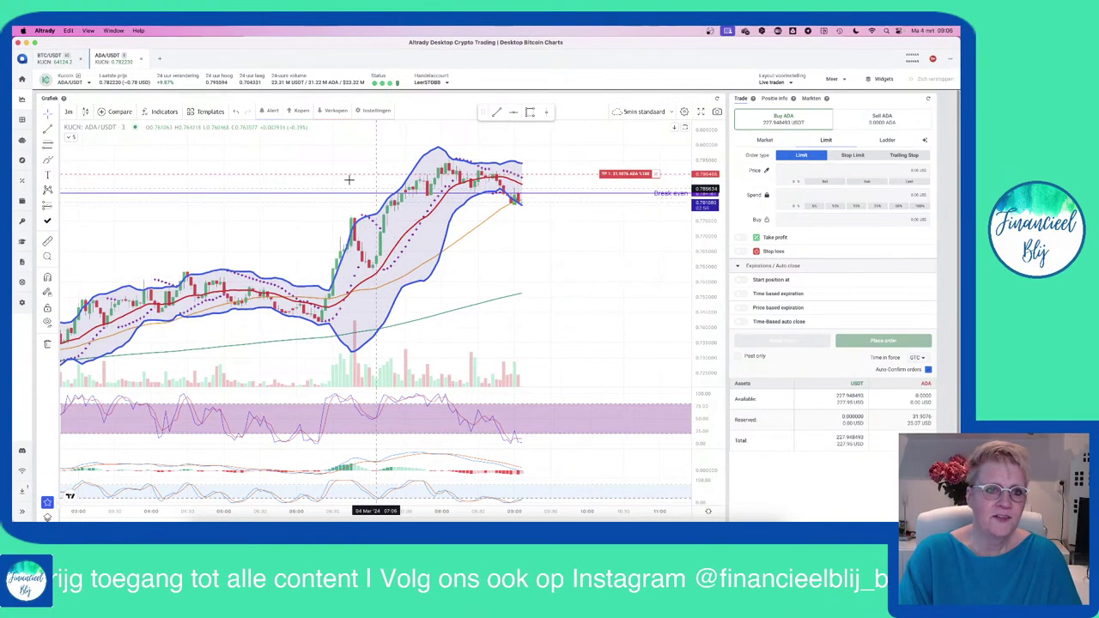
left_click(49, 57)
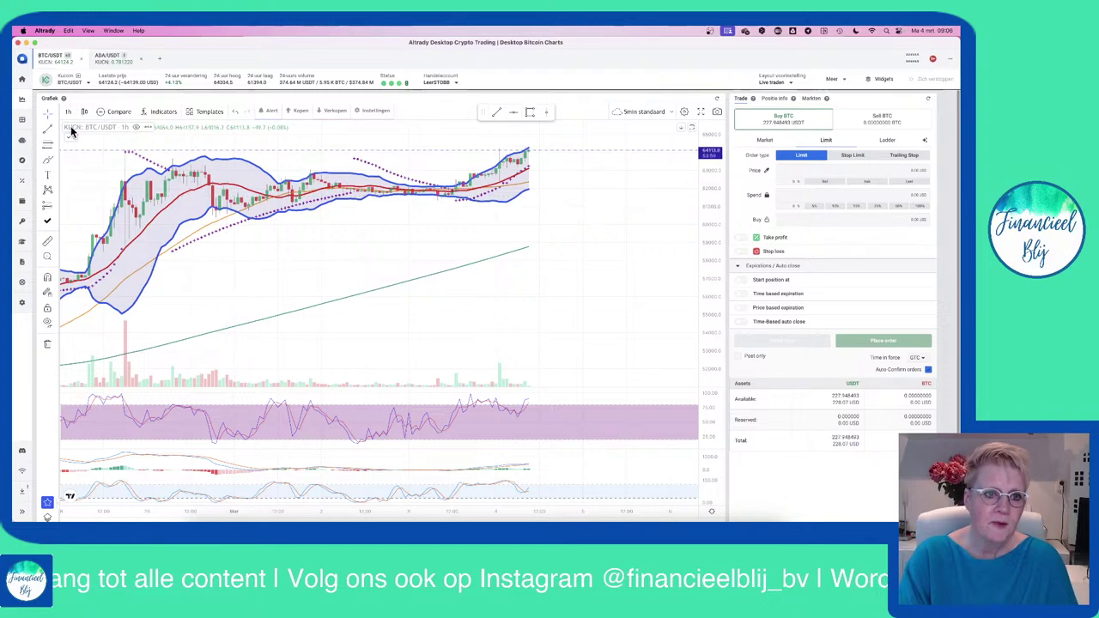
left_click(203, 111)
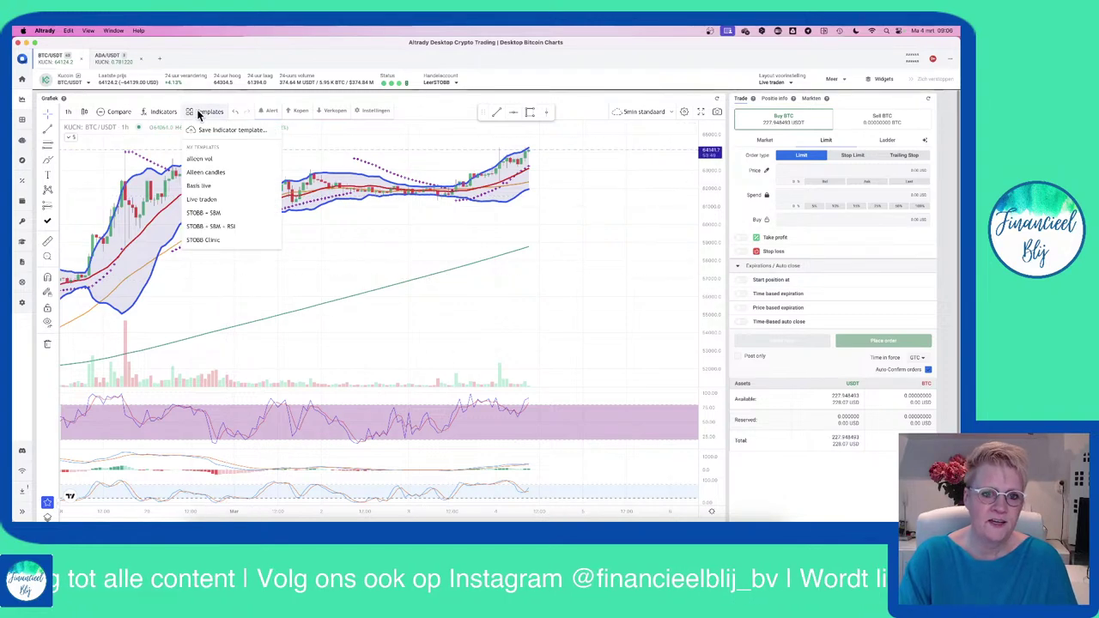
left_click(203, 198)
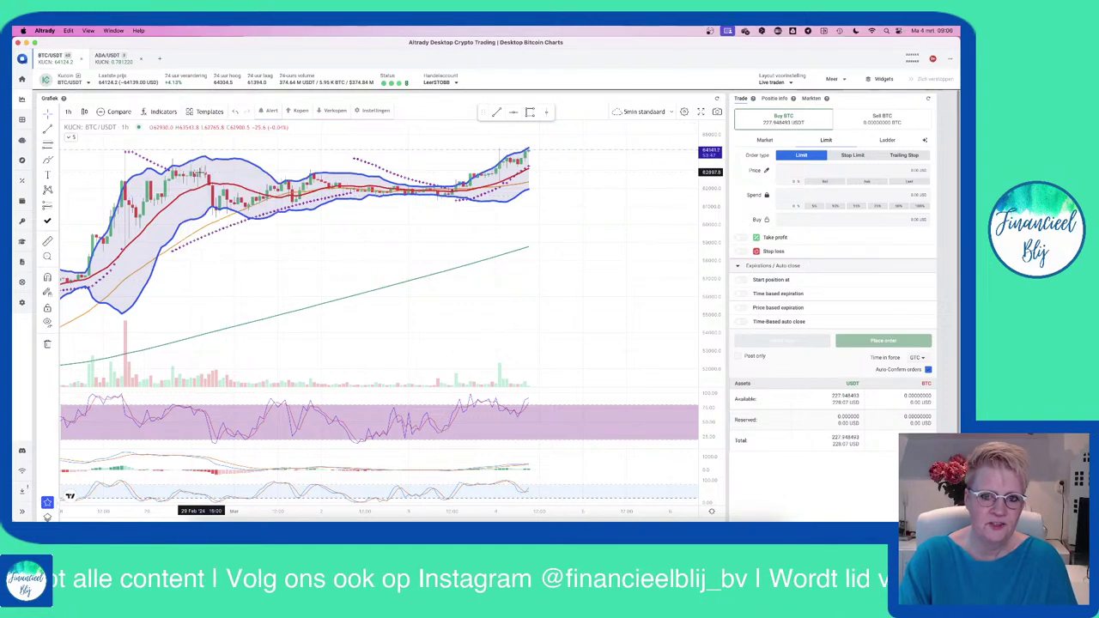
- Examine the recent 1h price action on the BTC/USDT chart without indicators, including the earlier rise and the price range above it
left_click_drag(418, 329, 549, 341)
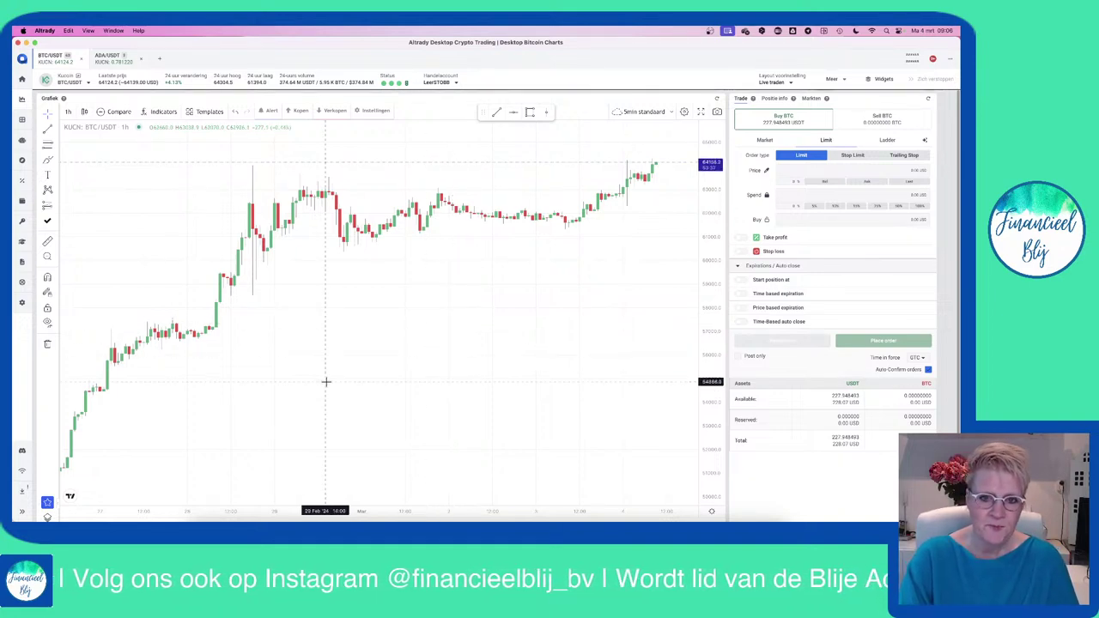
left_click_drag(496, 278, 525, 326)
left_click_drag(704, 311, 709, 343)
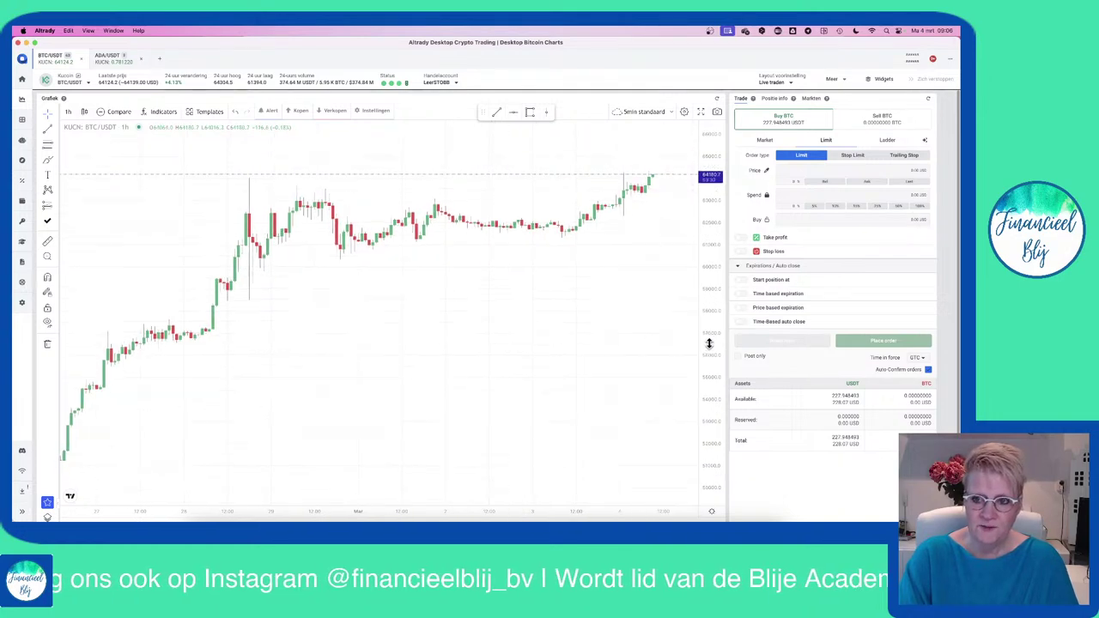
left_click_drag(655, 297, 601, 407)
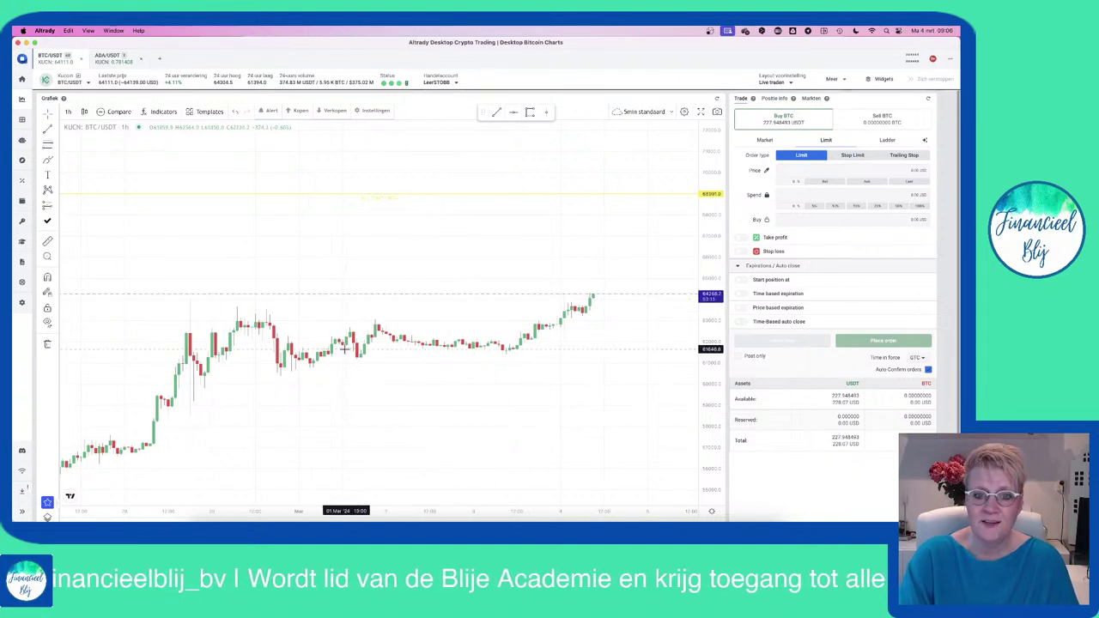
left_click_drag(281, 398, 461, 263)
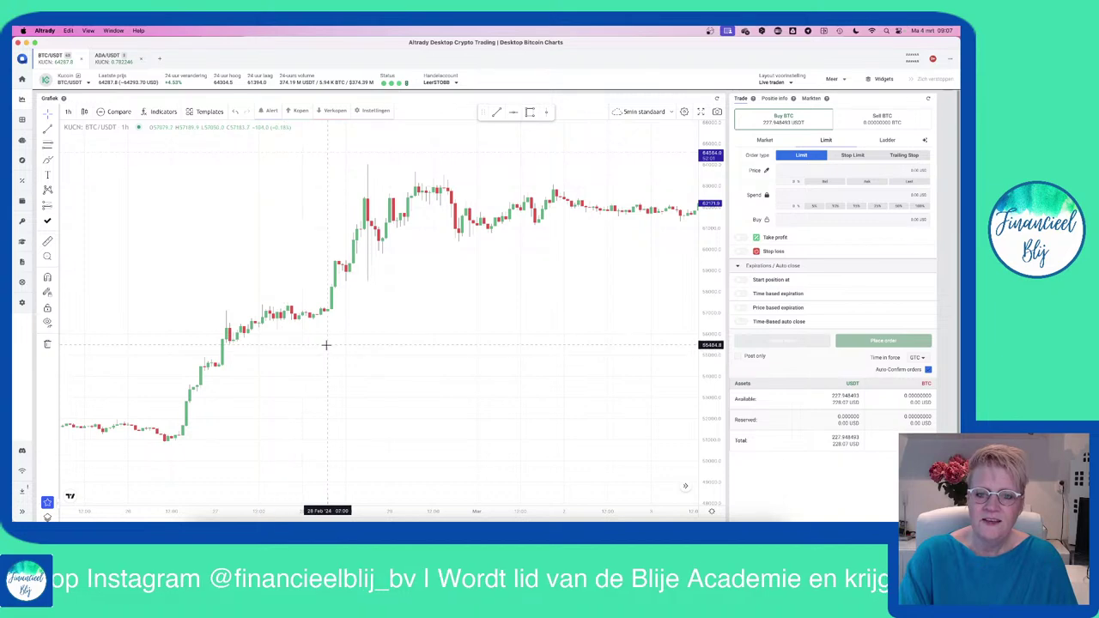
left_click_drag(415, 335, 214, 370)
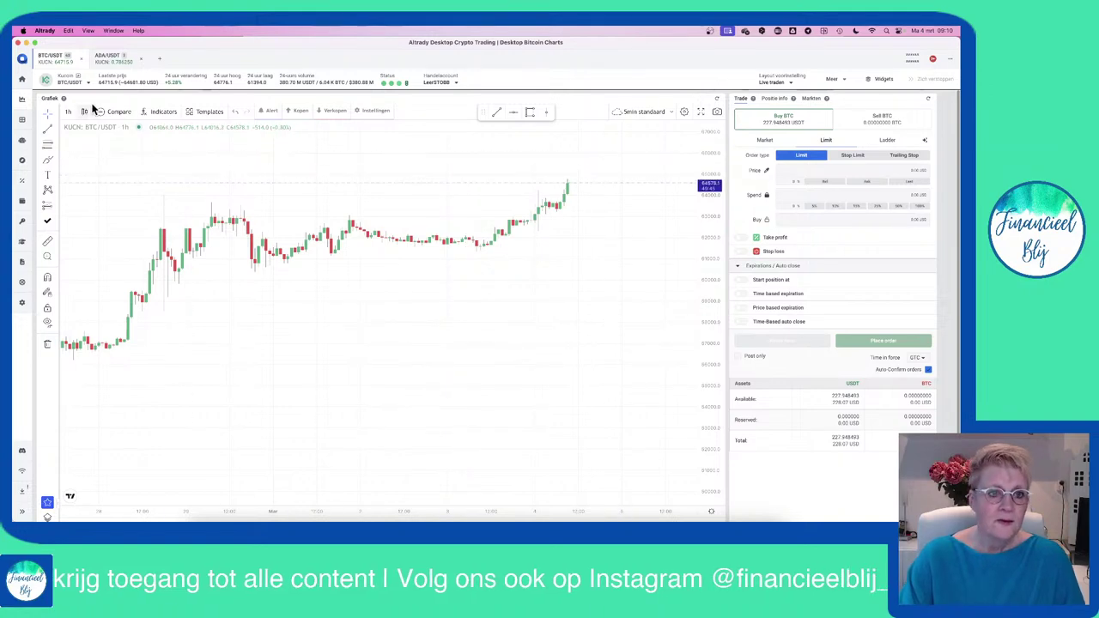
- Bring up the ADA/USDT chart and apply the STOBB + SBM indicator template to it
left_click(106, 60)
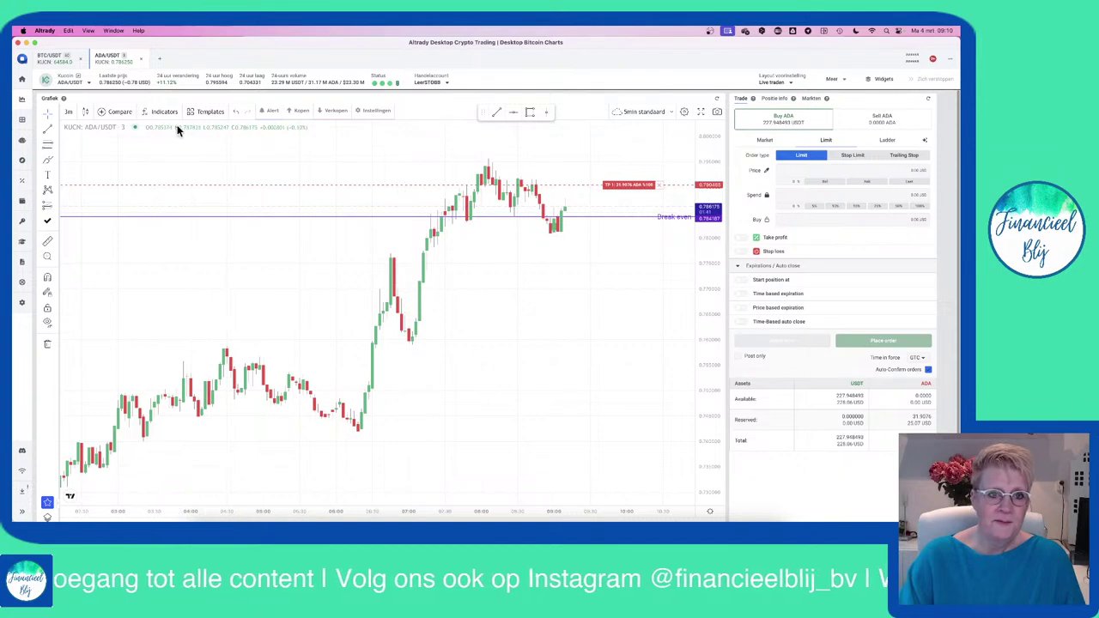
left_click(220, 112)
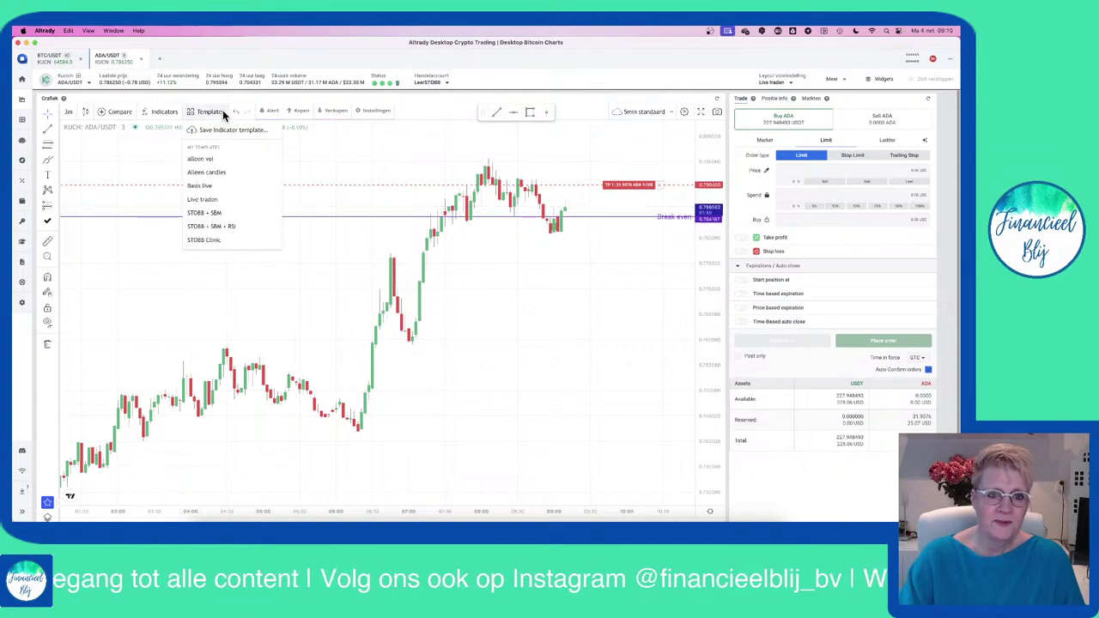
left_click(206, 213)
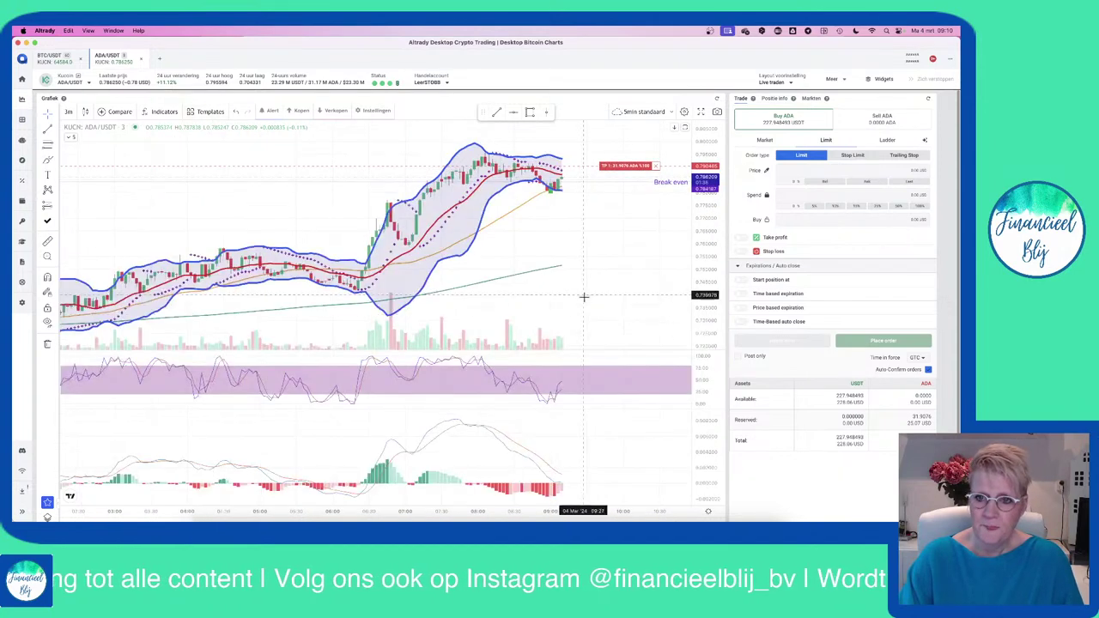
- Frame the ADA trade's candles on the ADA/USDT chart and copy a link to the chart image
left_click_drag(632, 290, 475, 312)
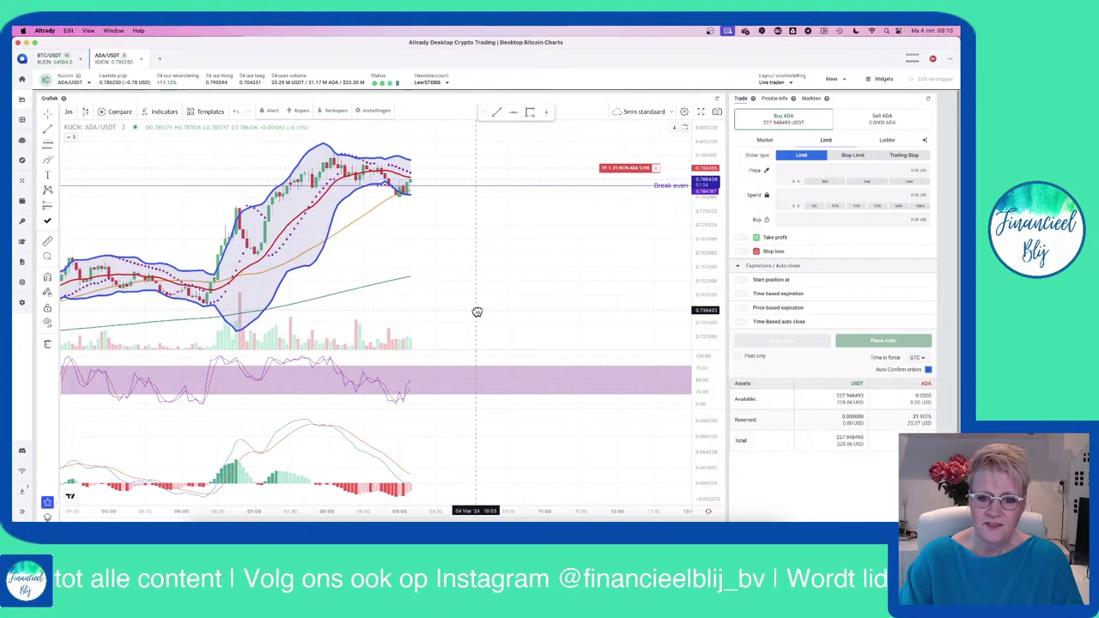
left_click_drag(712, 265, 712, 219)
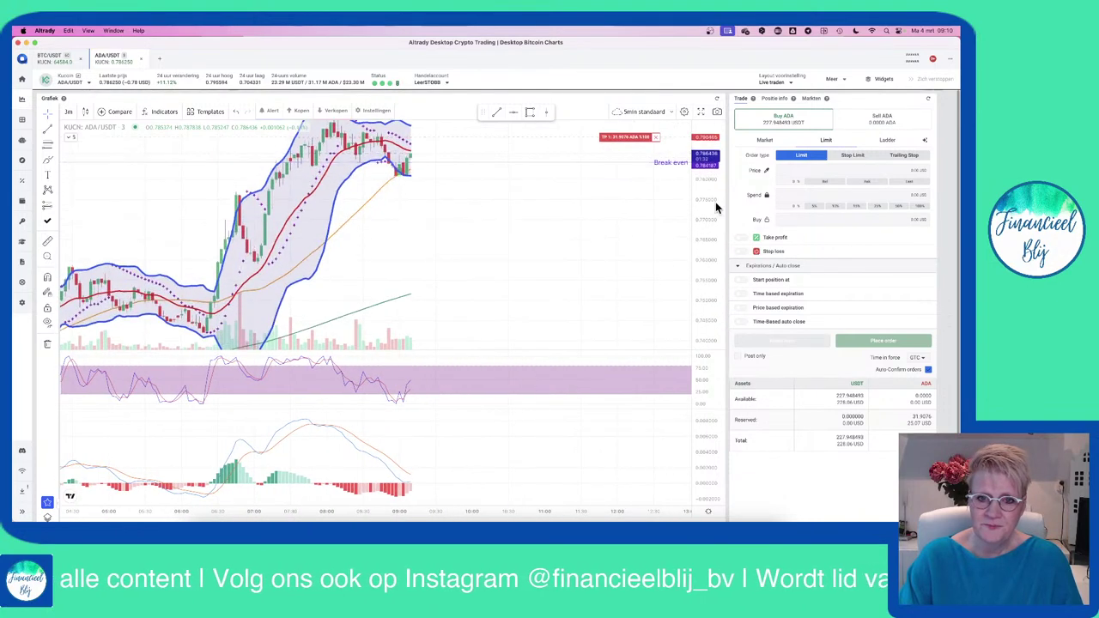
left_click_drag(579, 218, 559, 267)
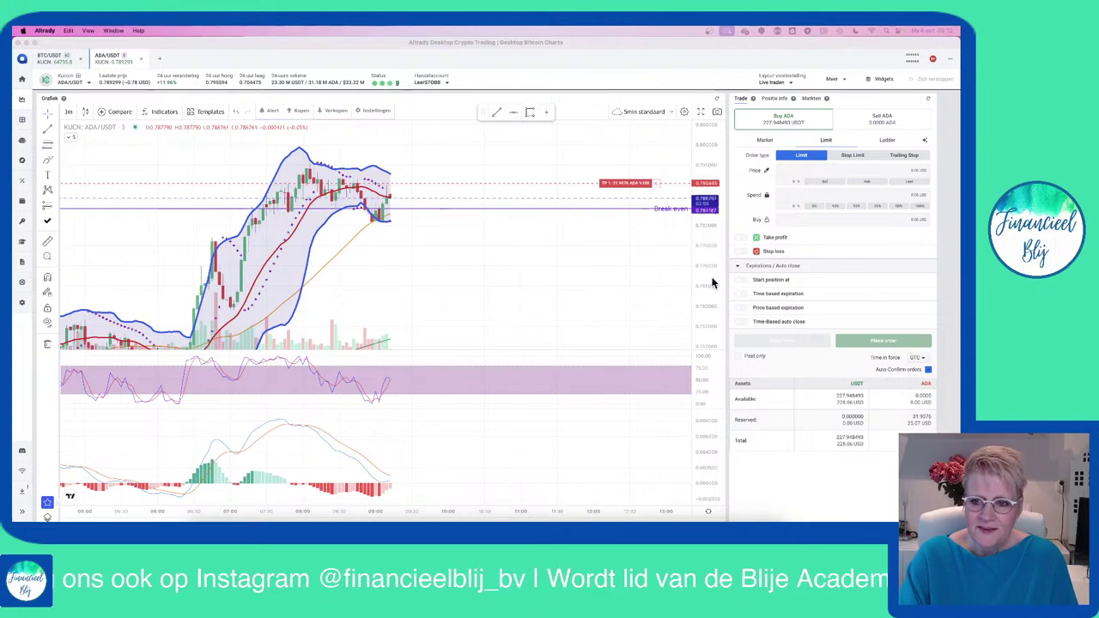
left_click_drag(711, 282, 704, 216)
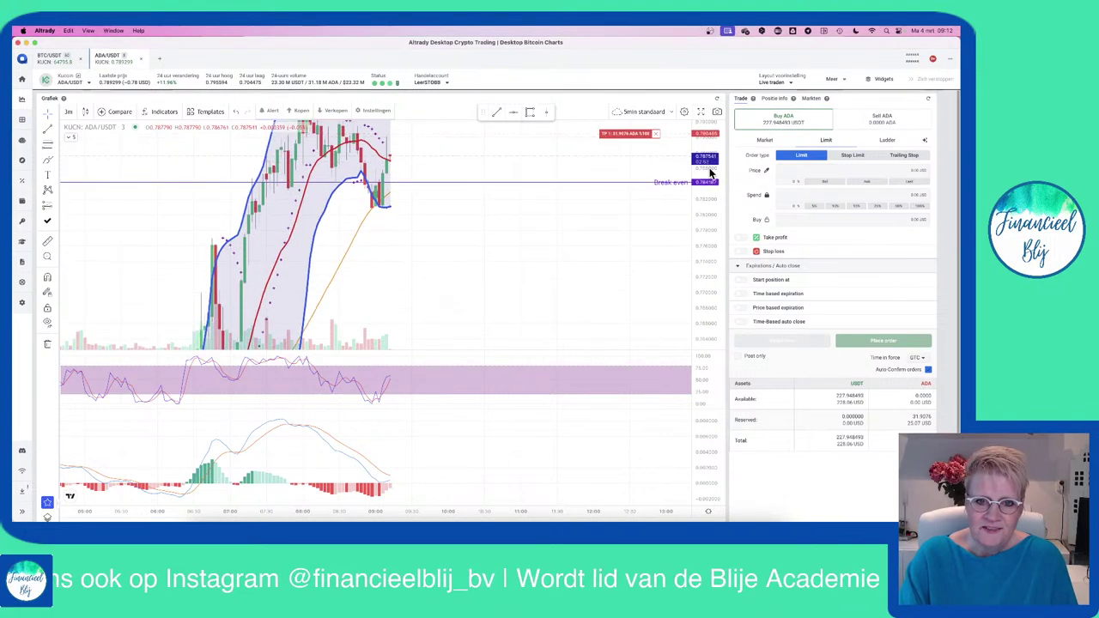
left_click_drag(558, 218, 515, 270)
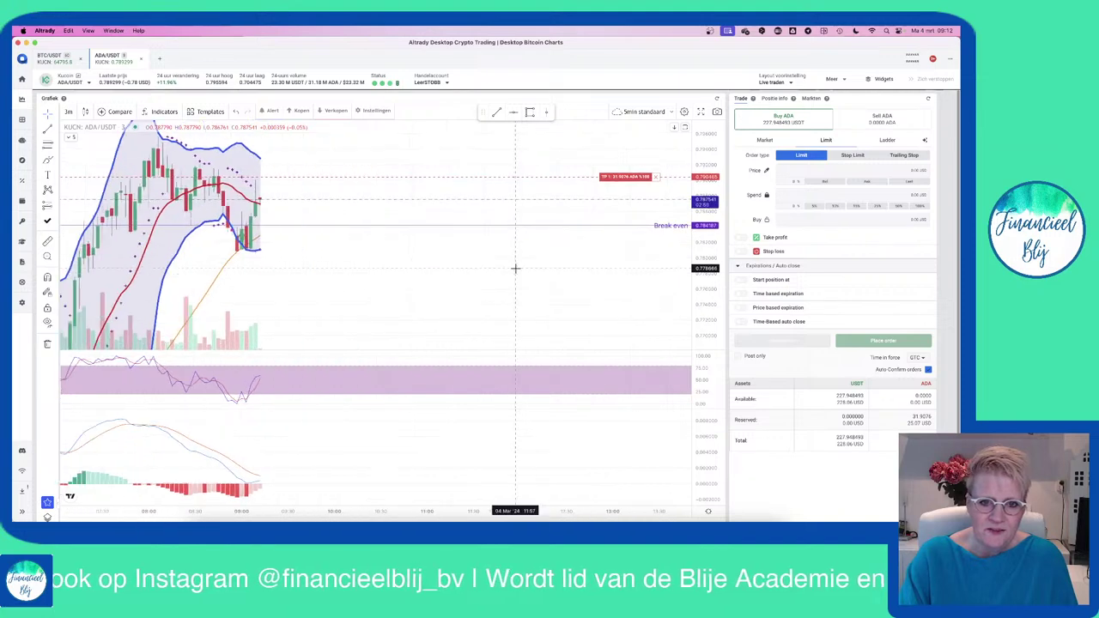
left_click_drag(346, 250, 552, 272)
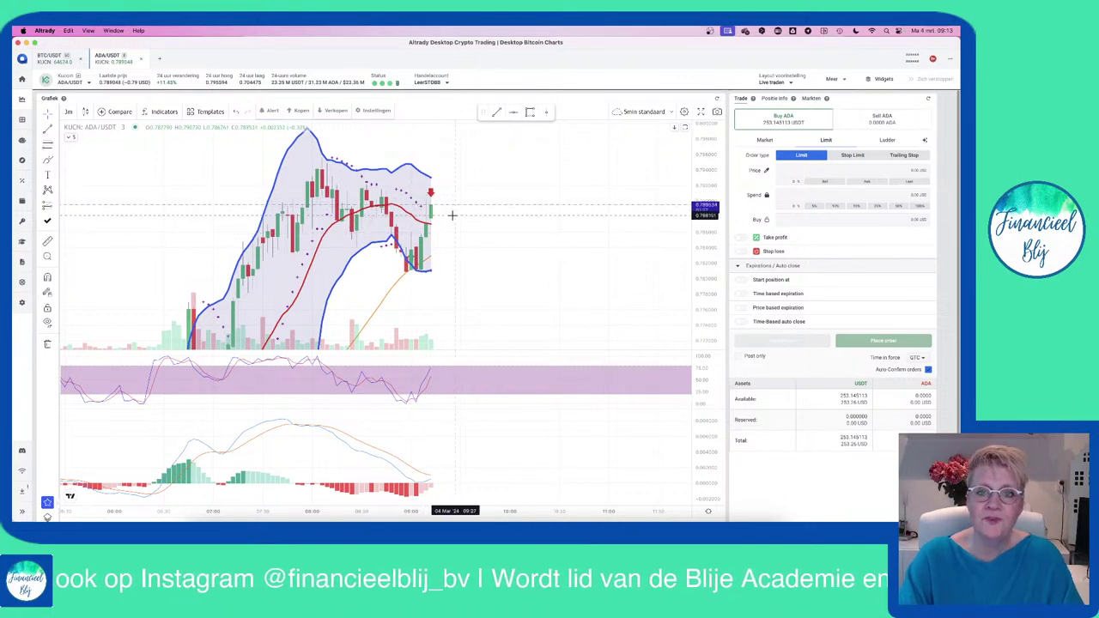
left_click(717, 113)
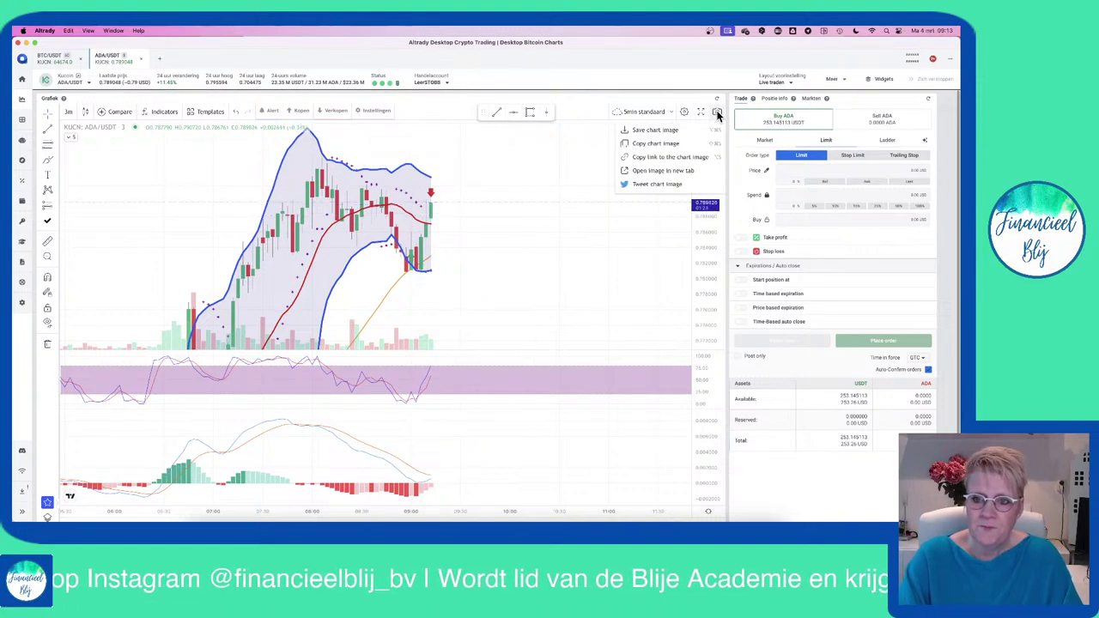
left_click(653, 157)
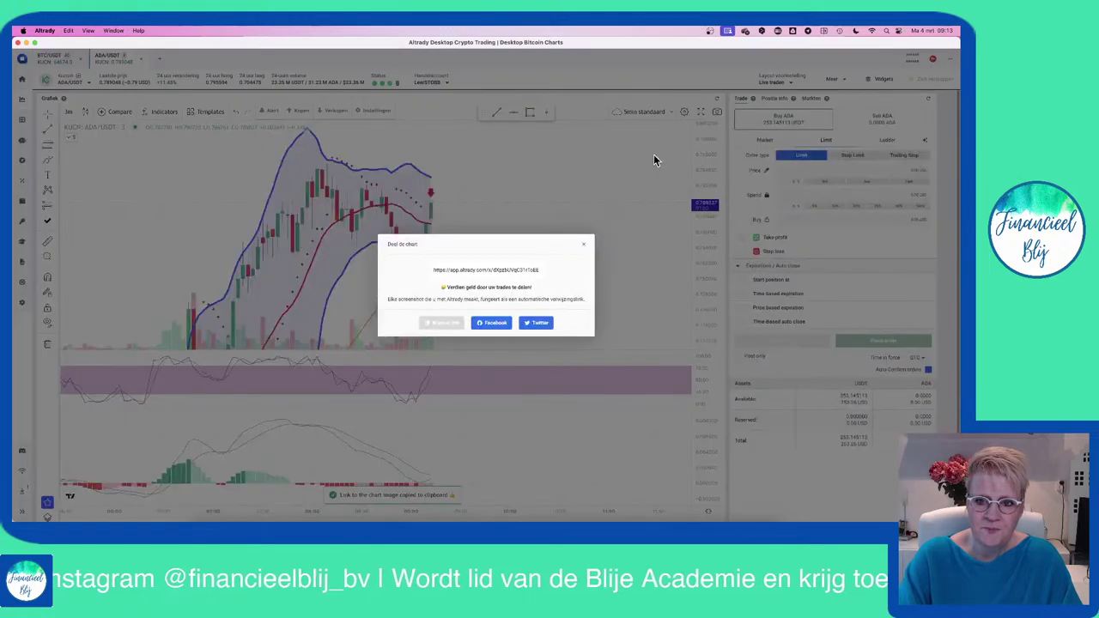
left_click(585, 249)
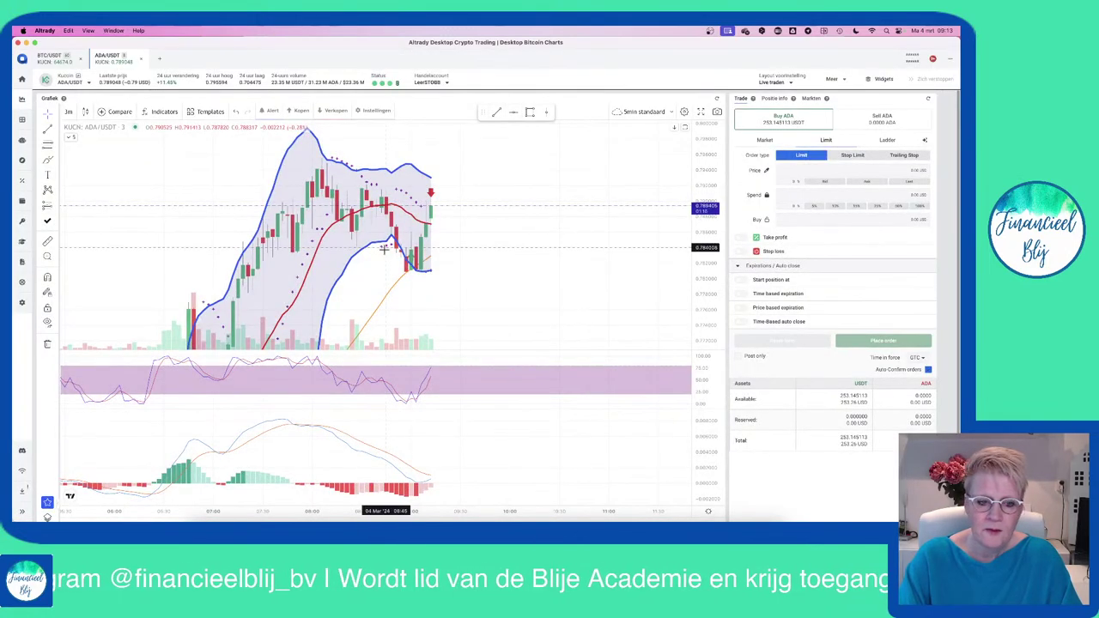
- Switch to the Excel logbook and set both Ja/Nee fields of trade 19 to Nee
key("super+Tab")
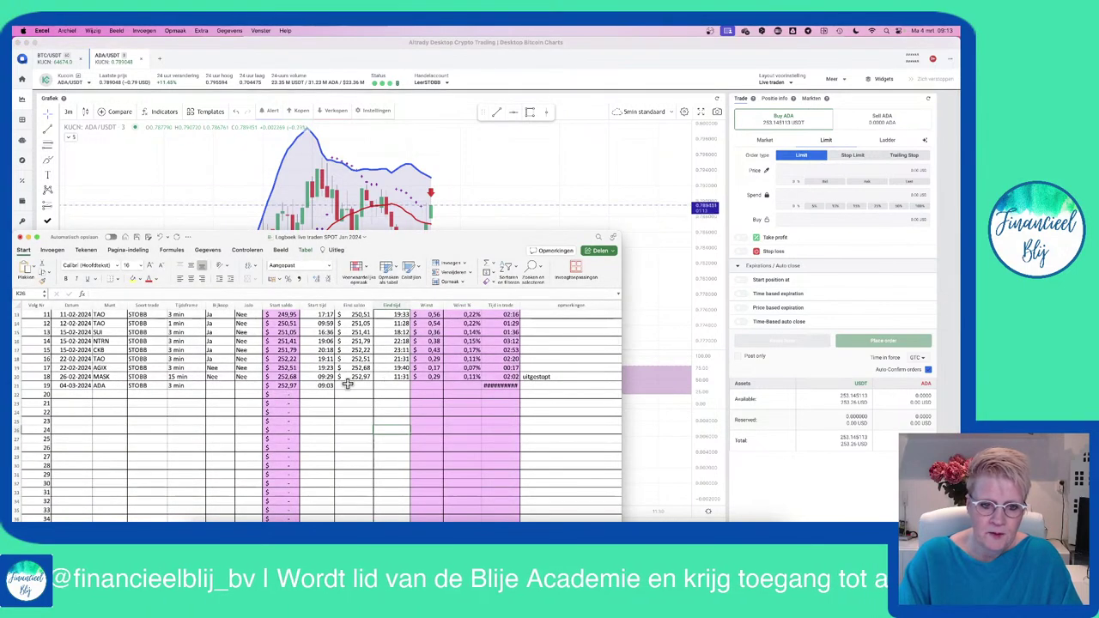
left_click(221, 385)
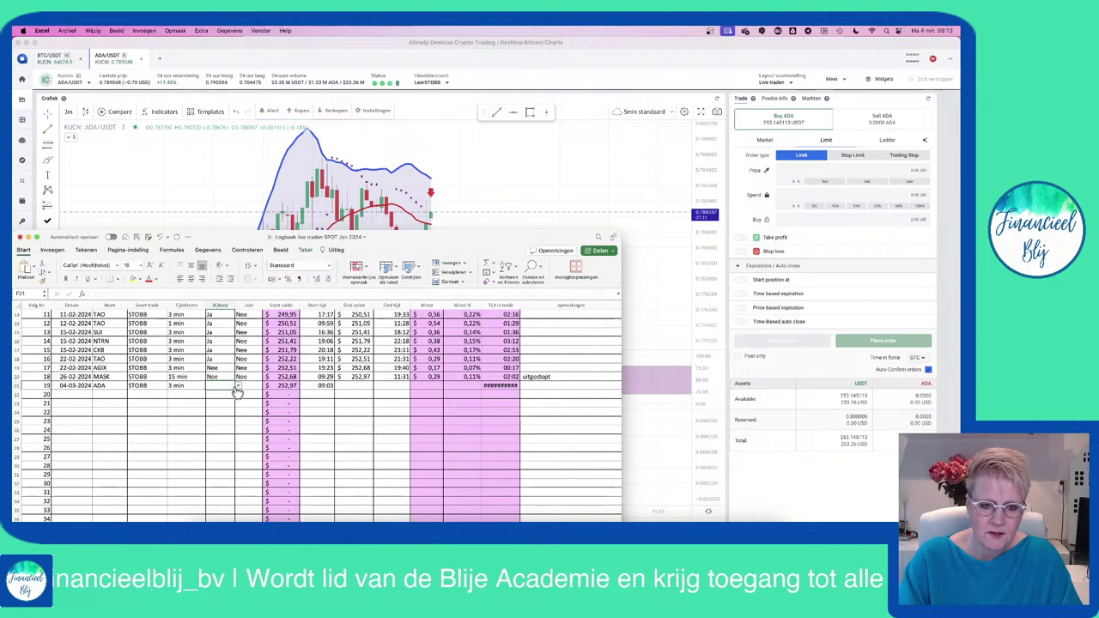
left_click(241, 392)
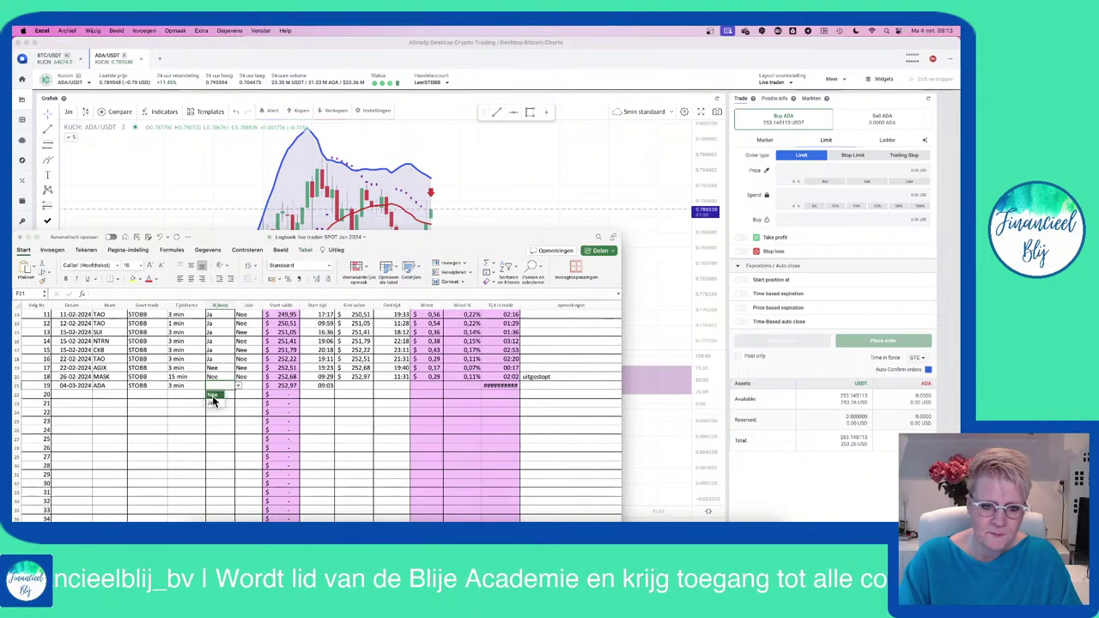
left_click(212, 395)
left_click(245, 385)
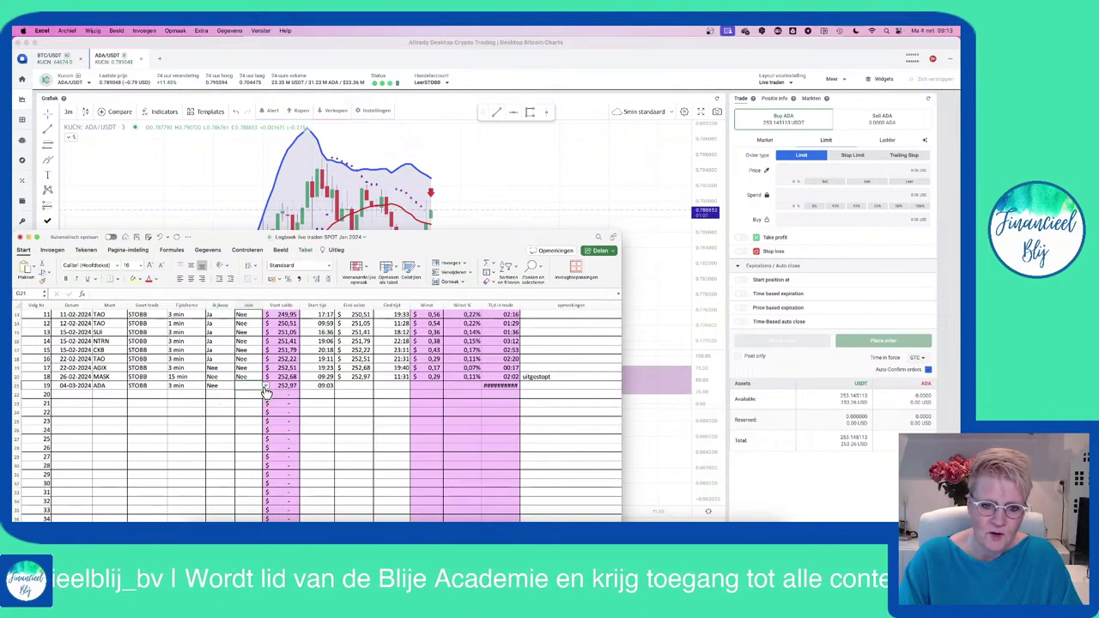
left_click(266, 388)
left_click(242, 395)
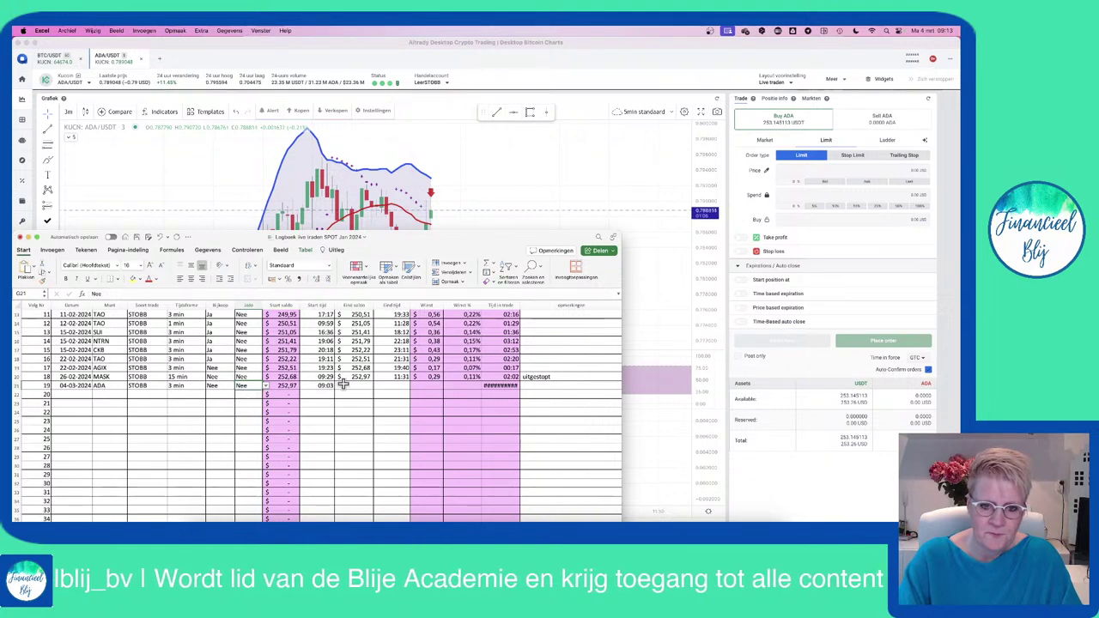
- Enter 253,14 as the end balance and 9:14 as the end time of trade 19
left_click(364, 385)
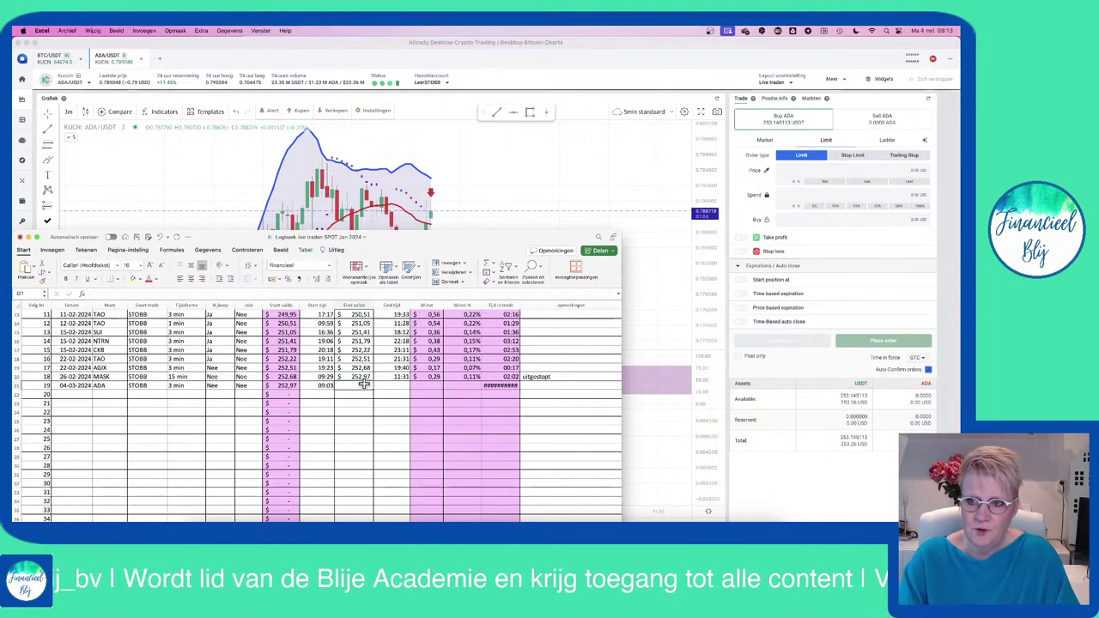
type("253")
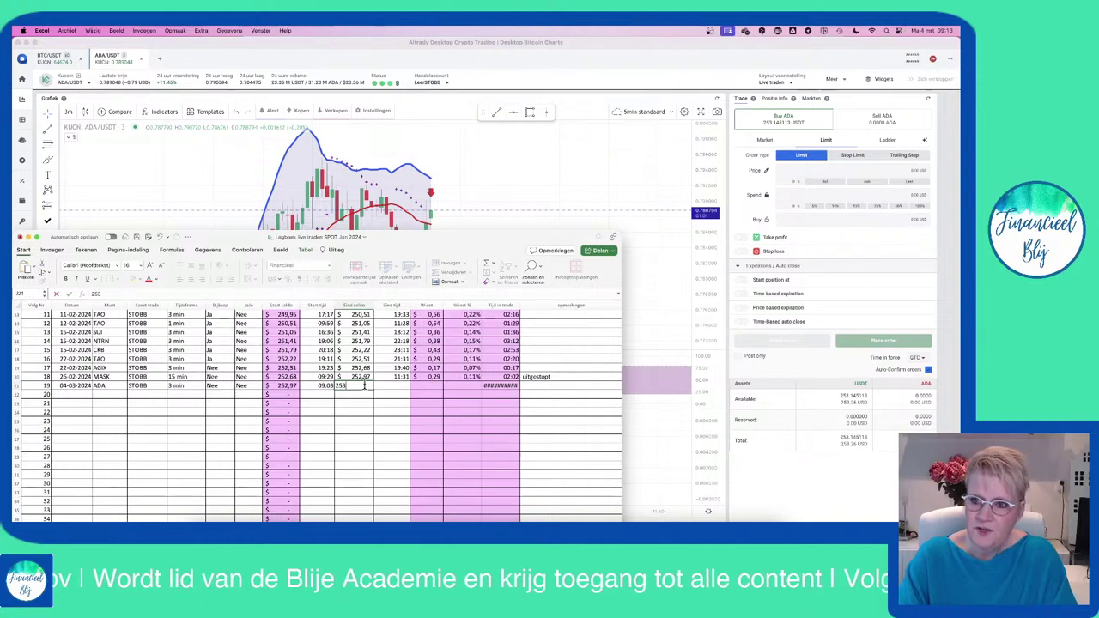
type(",14")
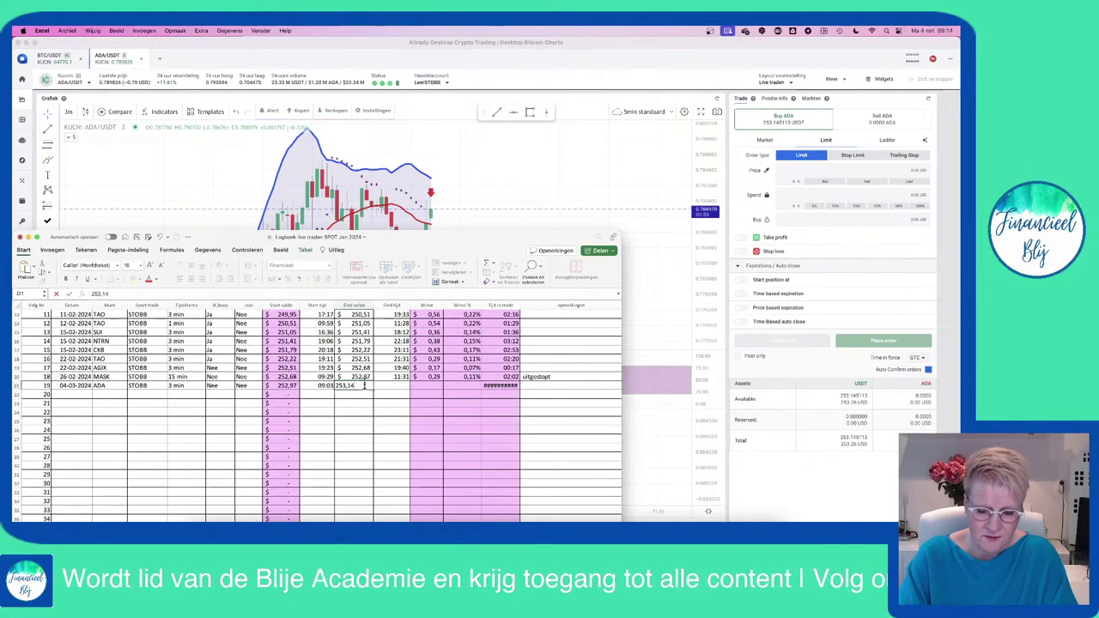
left_click(400, 385)
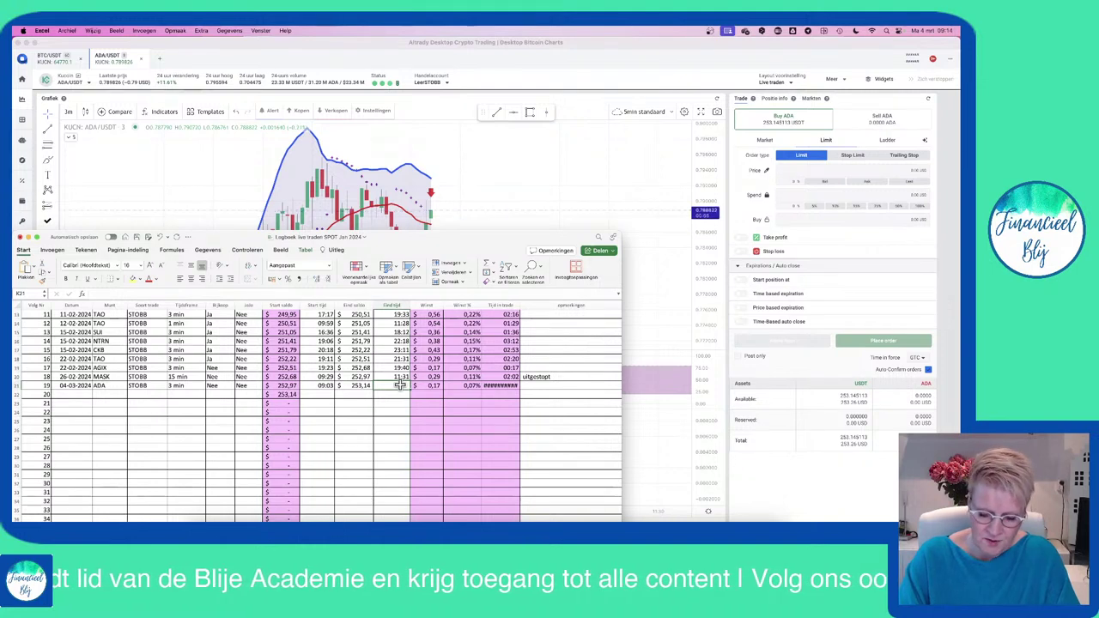
type("9:14")
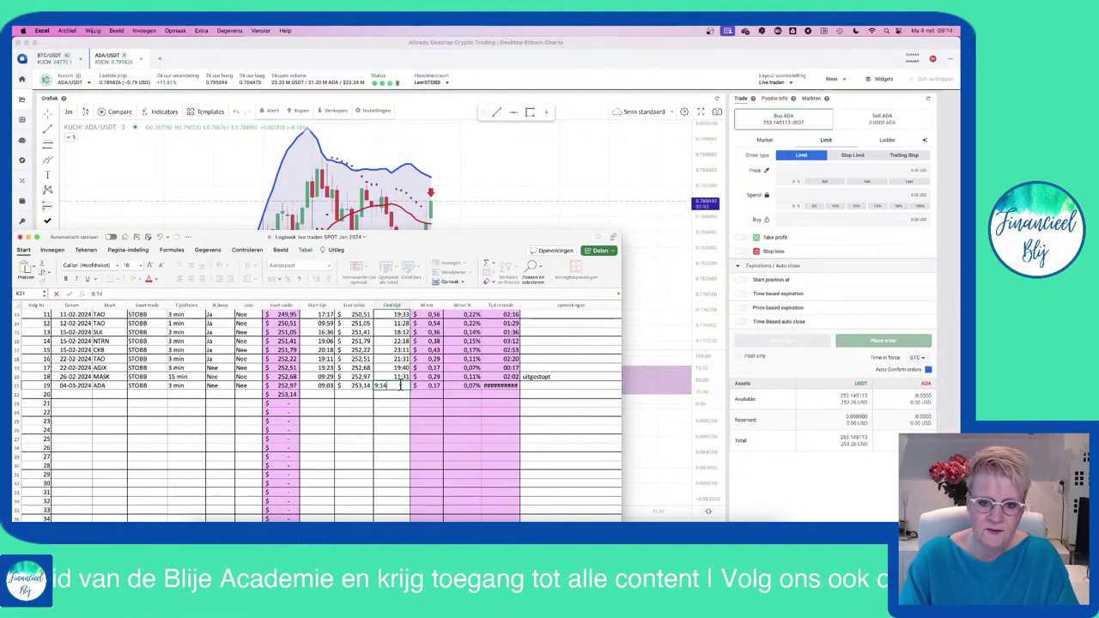
left_click(407, 404)
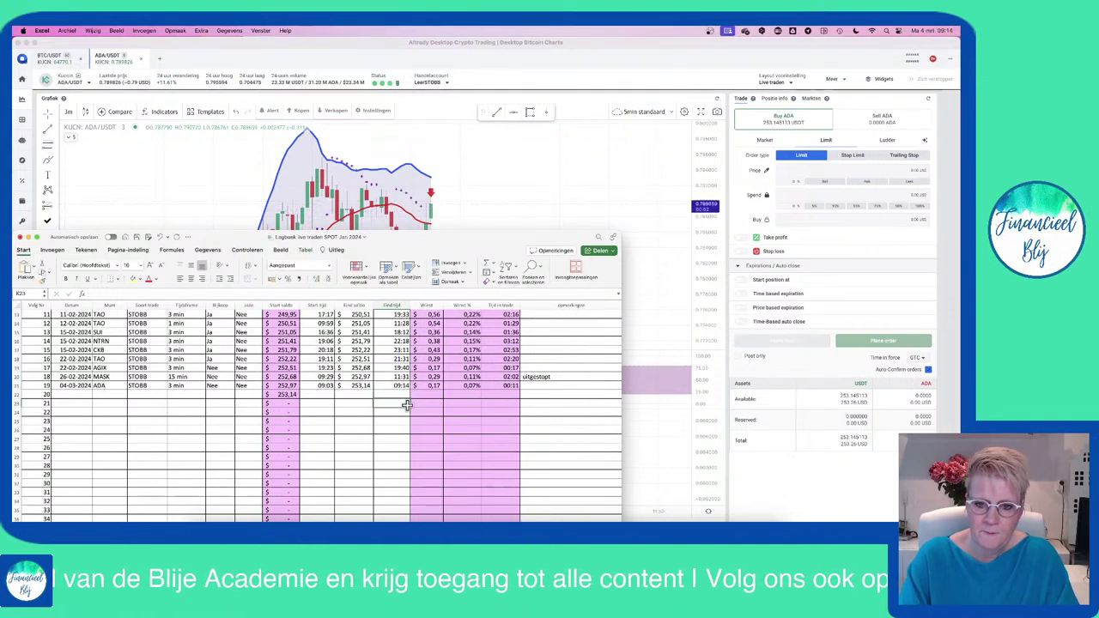
- Widen the logbook window to reach the trade link column and paste the copied chart link for trade 19
left_click(577, 384)
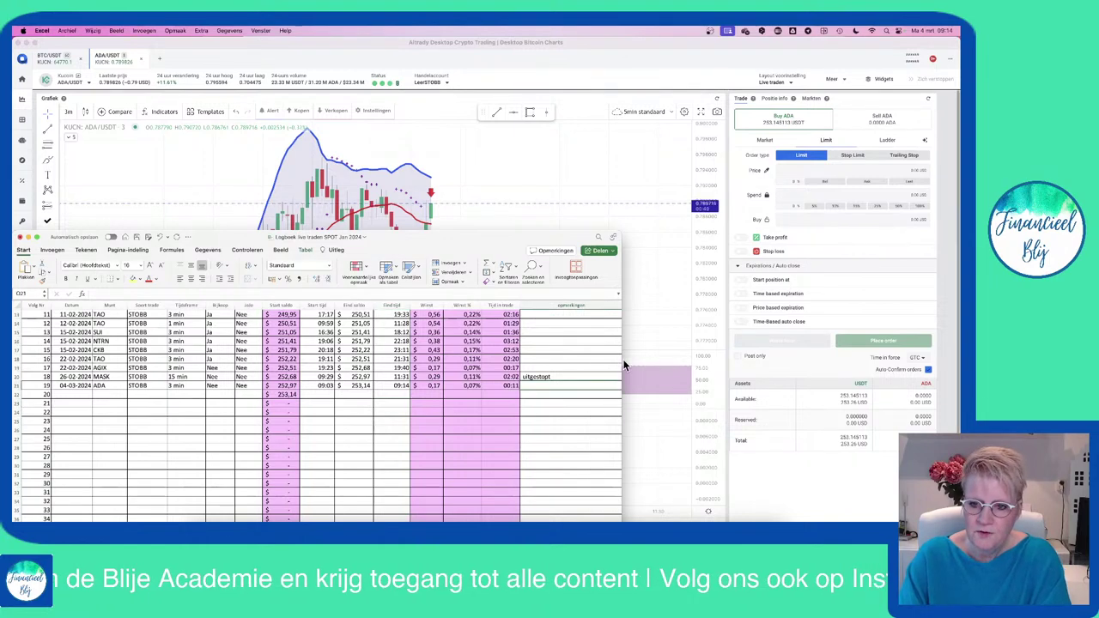
left_click_drag(624, 360, 748, 363)
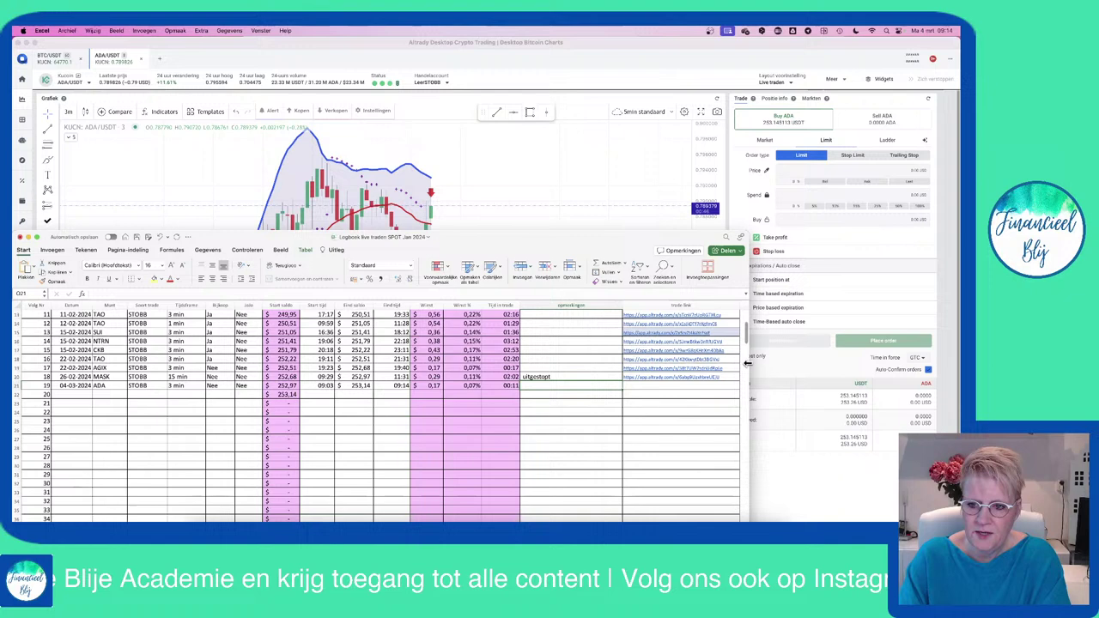
right_click(657, 385)
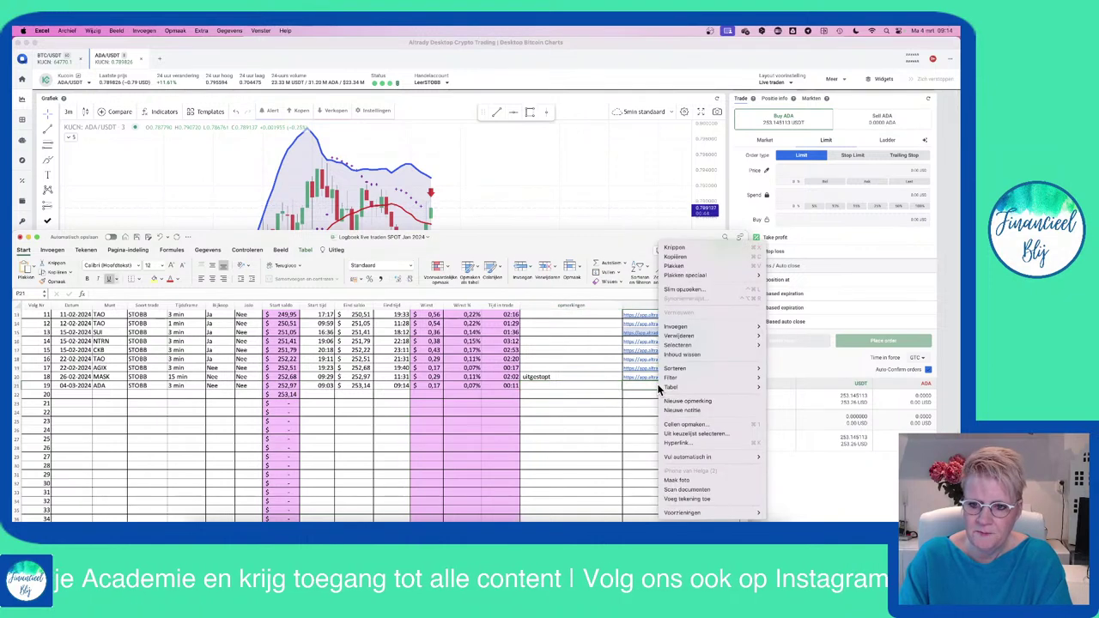
left_click(672, 265)
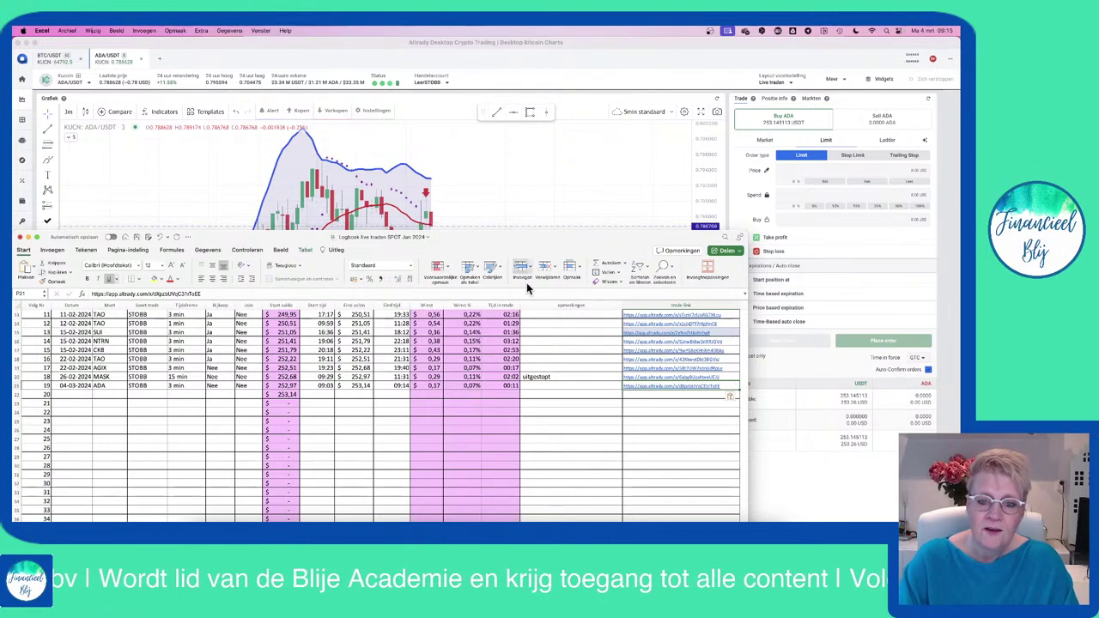
- Return to the ADA/USDT chart in Altrady, consulting the completed logbook once more along the way
left_click(534, 195)
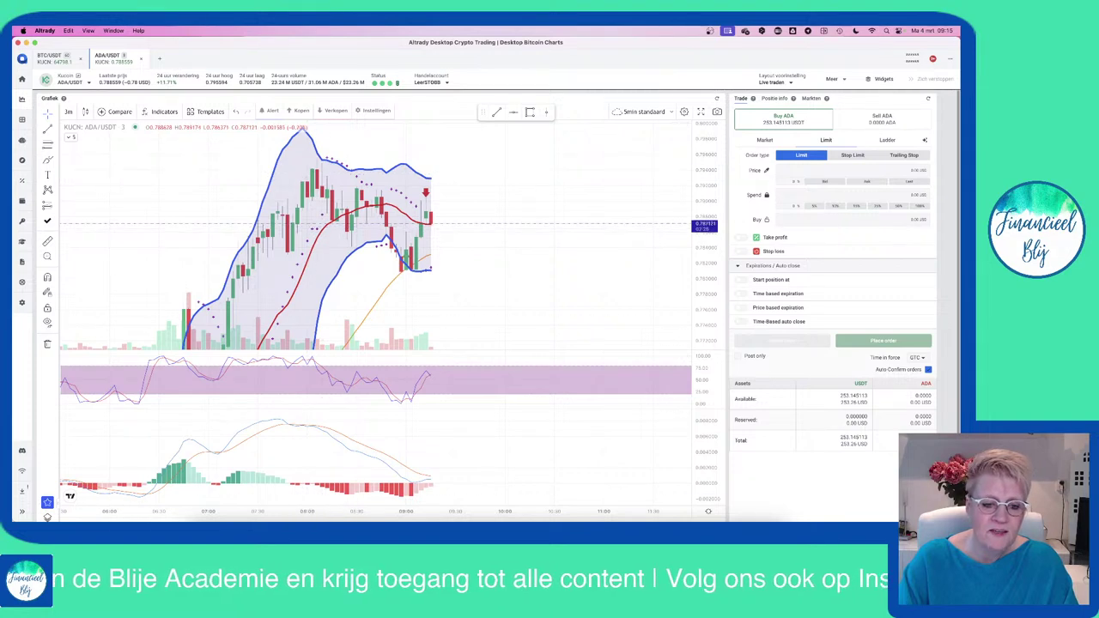
key("super+Tab")
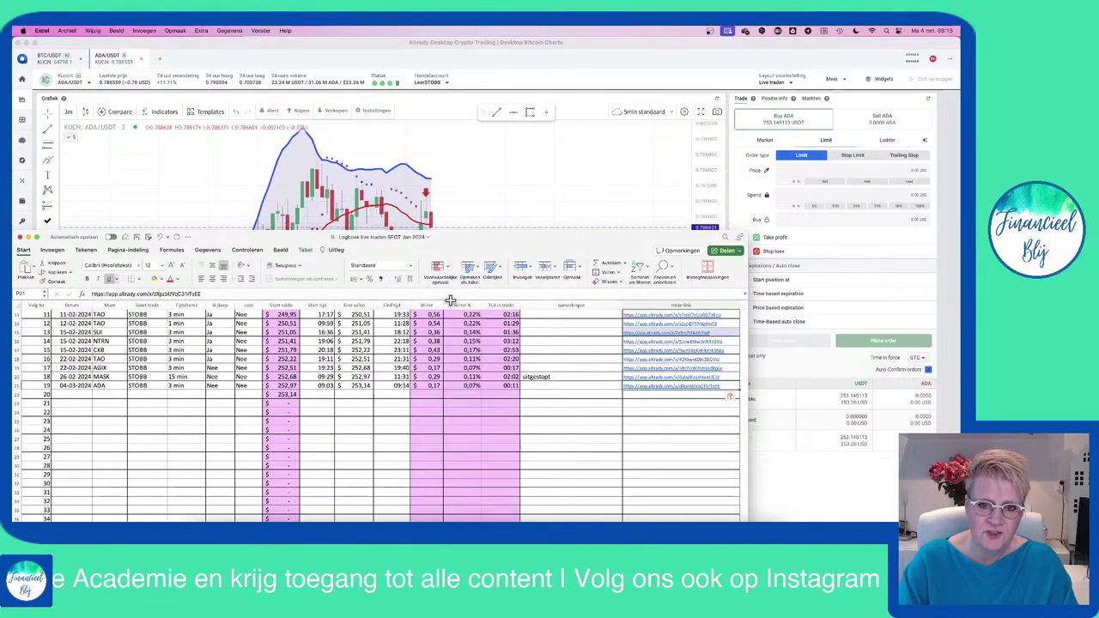
left_click(492, 191)
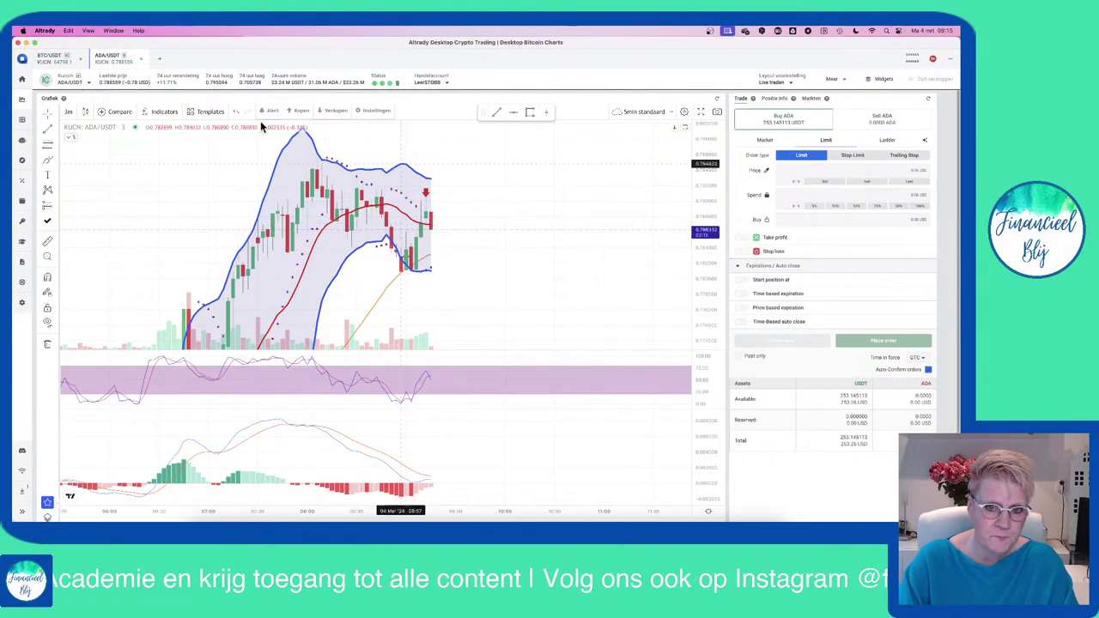
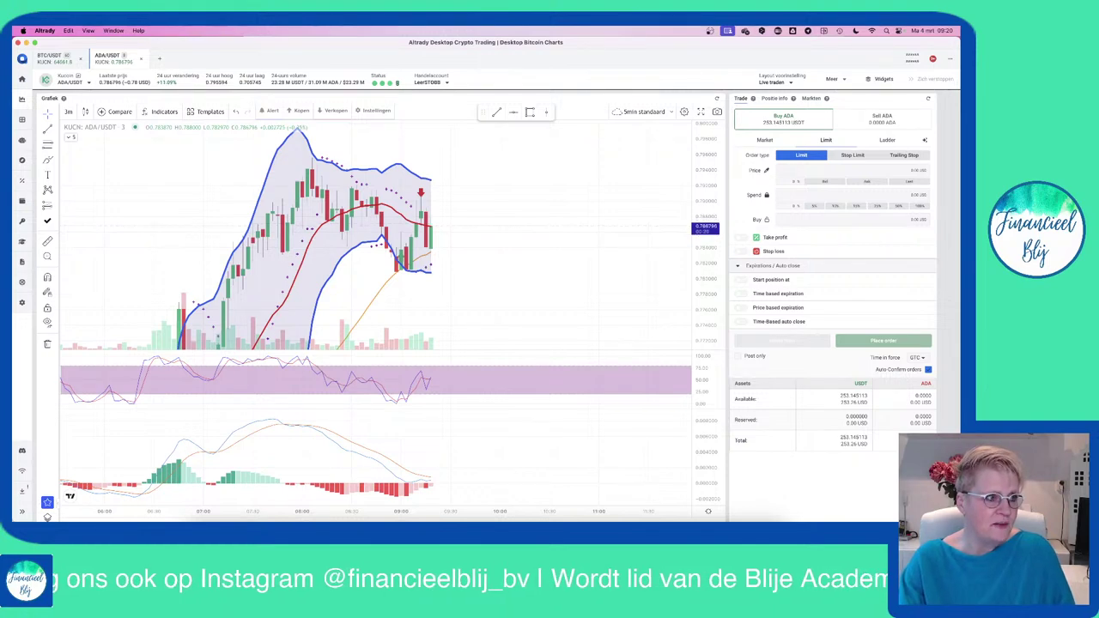
- Switch to the Sienscan scanner in Chrome and enlarge its window so that results and filters are both in view
key("super+Tab")
left_click_drag(379, 67, 402, 63)
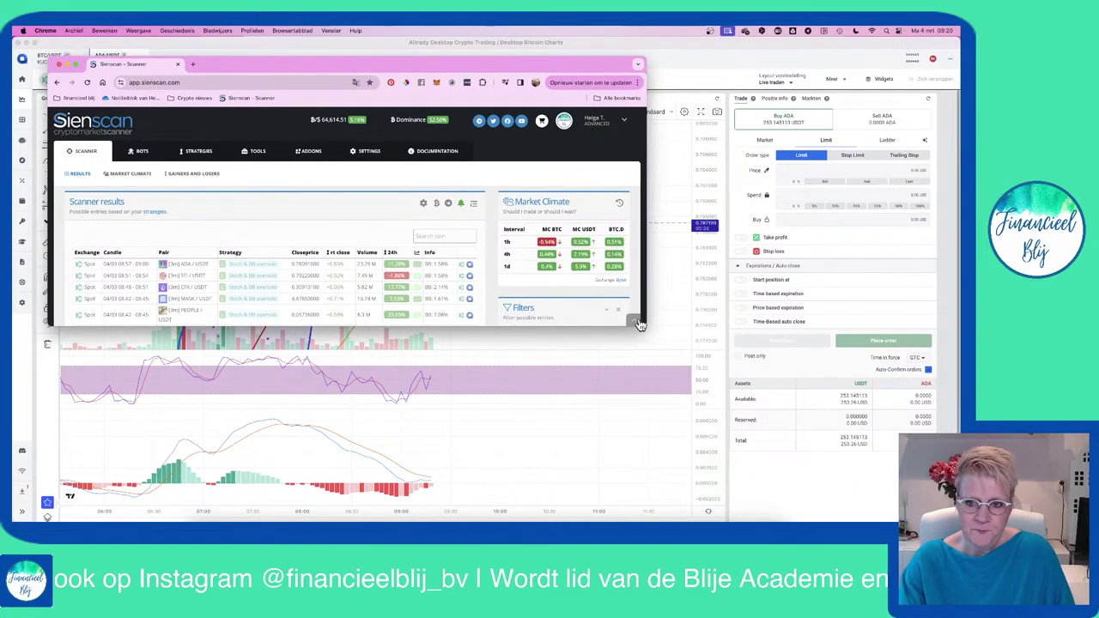
left_click_drag(645, 323, 757, 468)
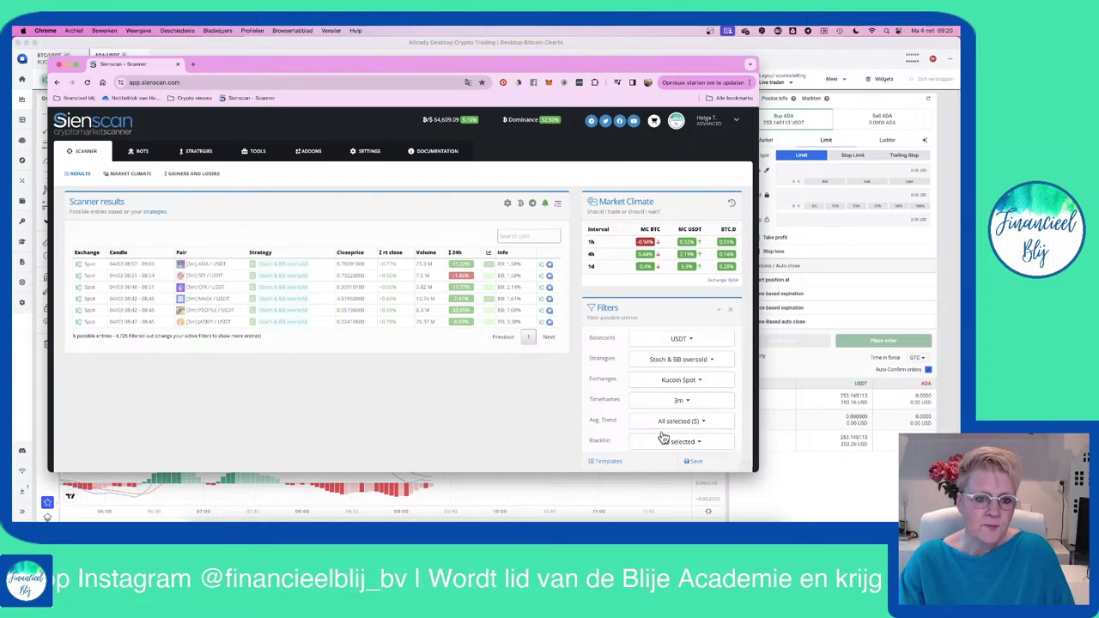
- Examine the base coin and strategy options in the scanner's filters, keeping USDT and Stoch & BB oversold
left_click(685, 341)
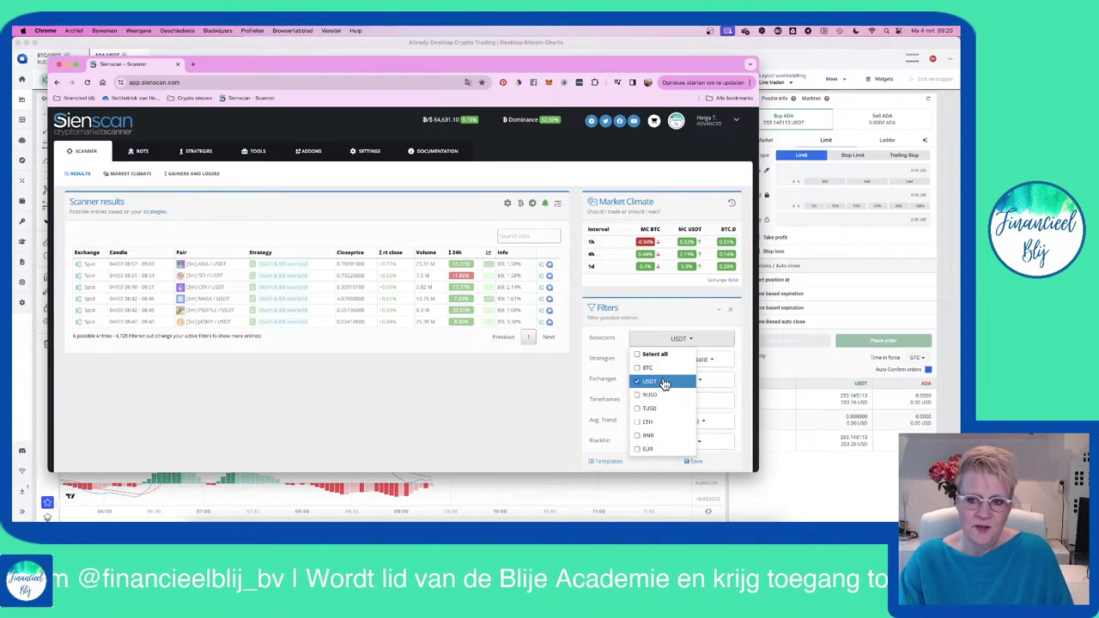
left_click(748, 347)
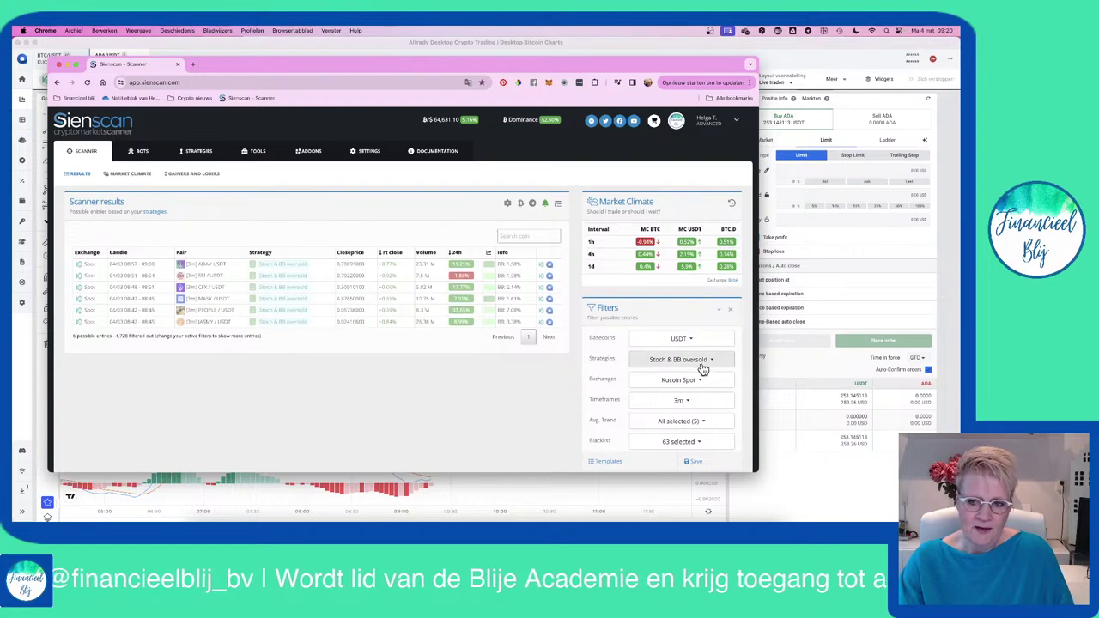
left_click(706, 361)
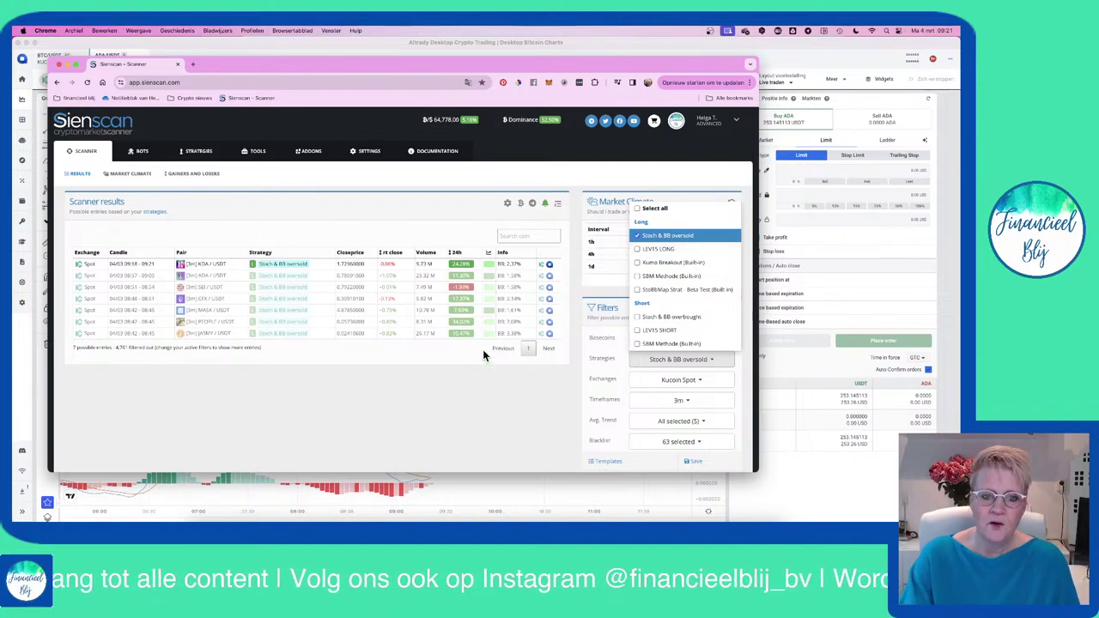
left_click(526, 393)
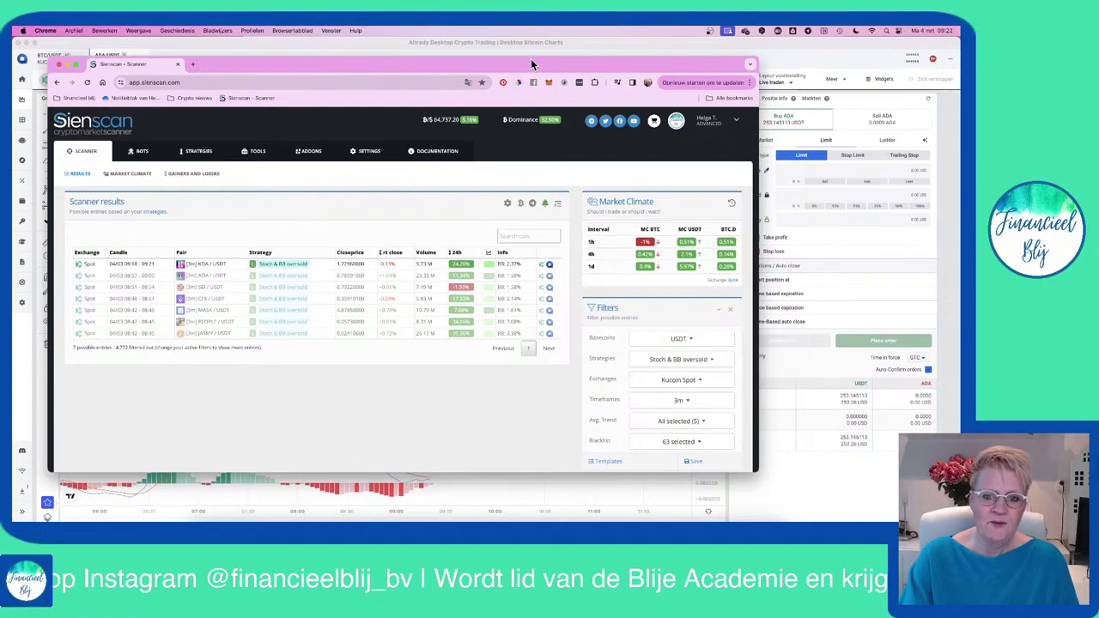
- Move the scanner window out of the way and view the KDA/USDT chart in Altrady around its latest candles
left_click_drag(530, 64, 4, 34)
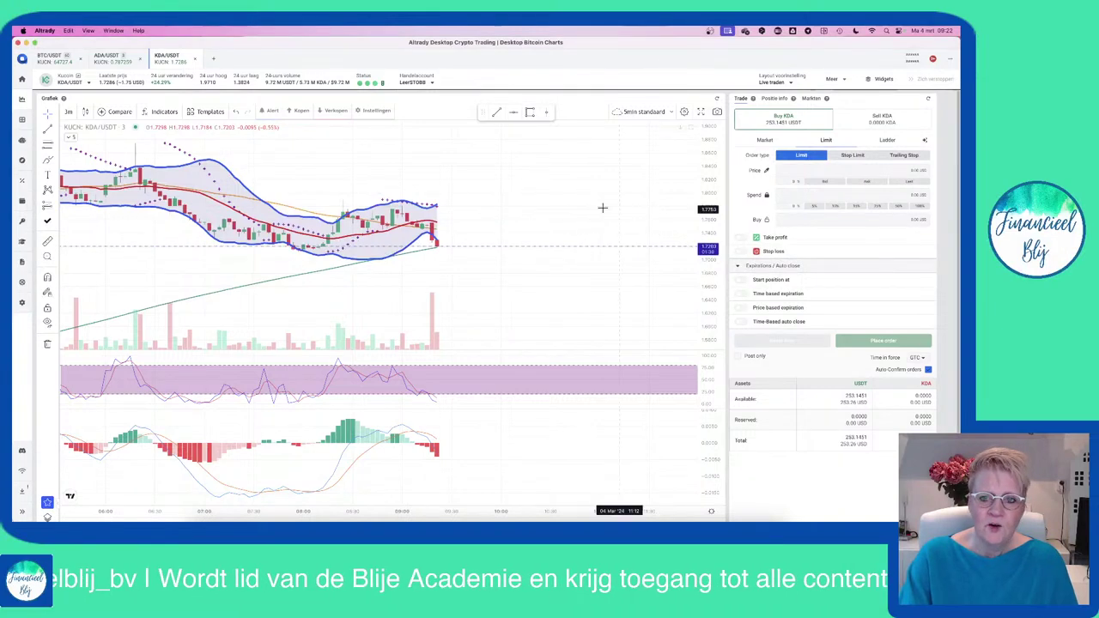
left_click_drag(510, 187, 622, 199)
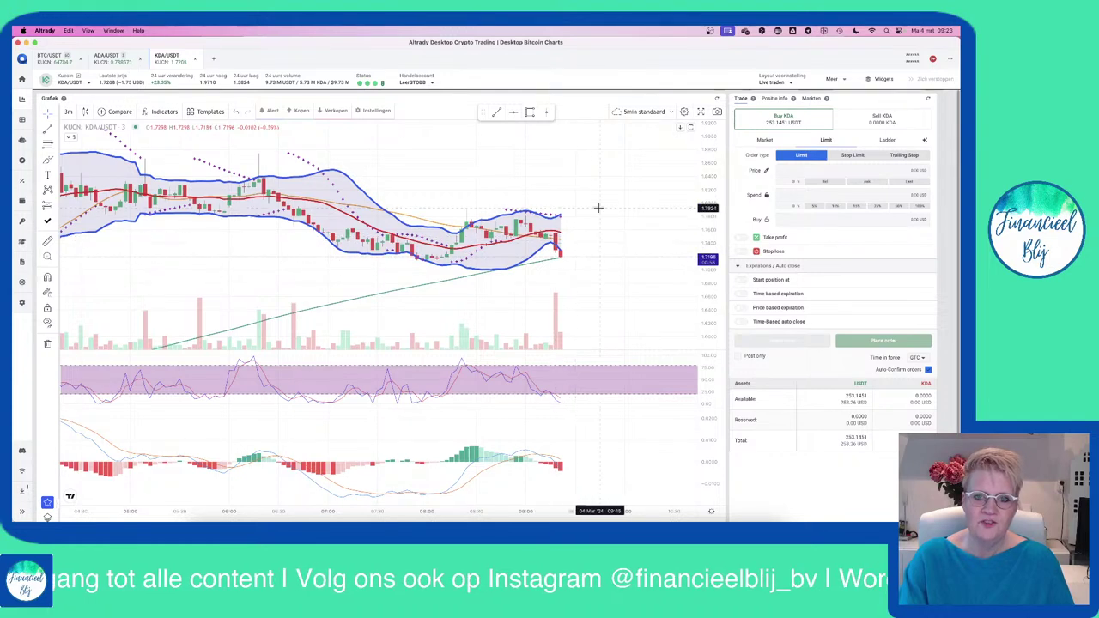
left_click_drag(596, 207, 458, 203)
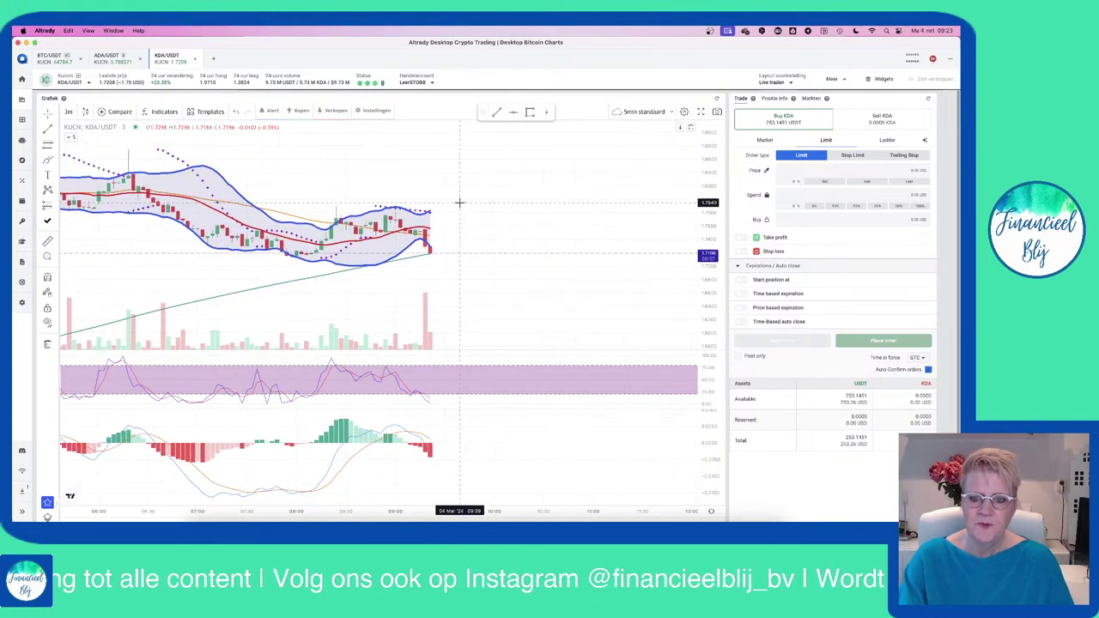
- Measure the price distance from the latest KDA/USDT candles up to the upper Bollinger band
left_click(495, 250, "shift")
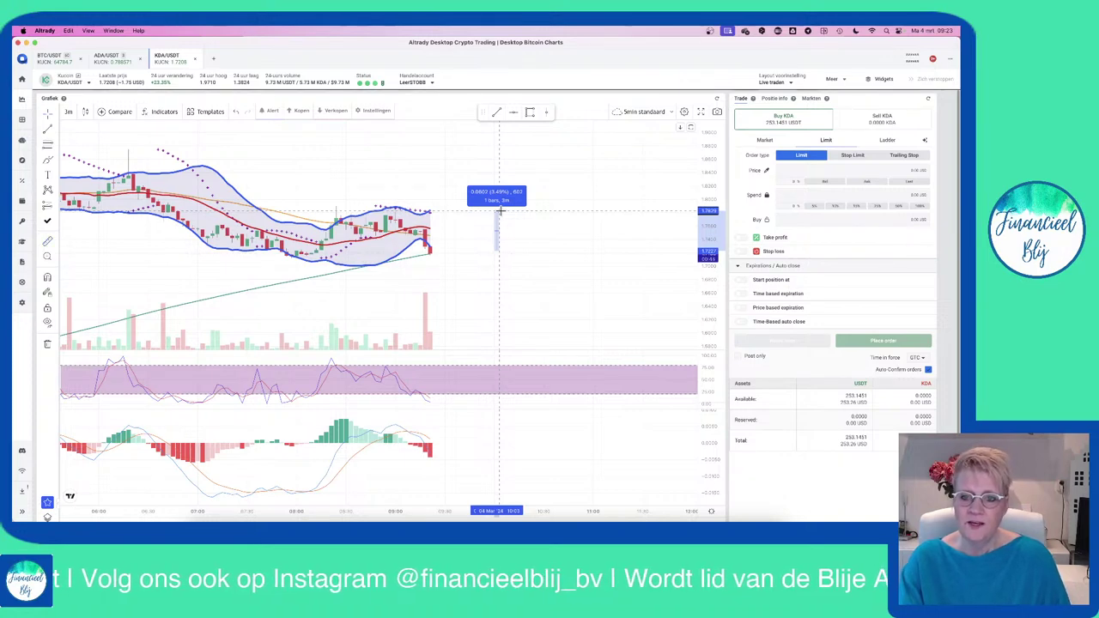
left_click(519, 223)
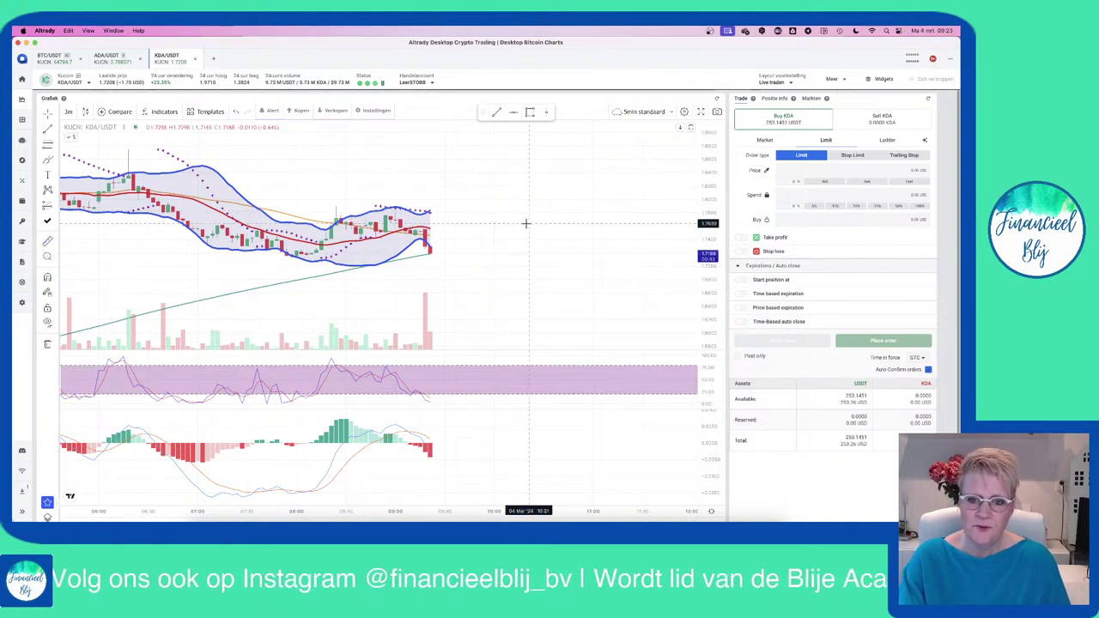
left_click(439, 248, "shift")
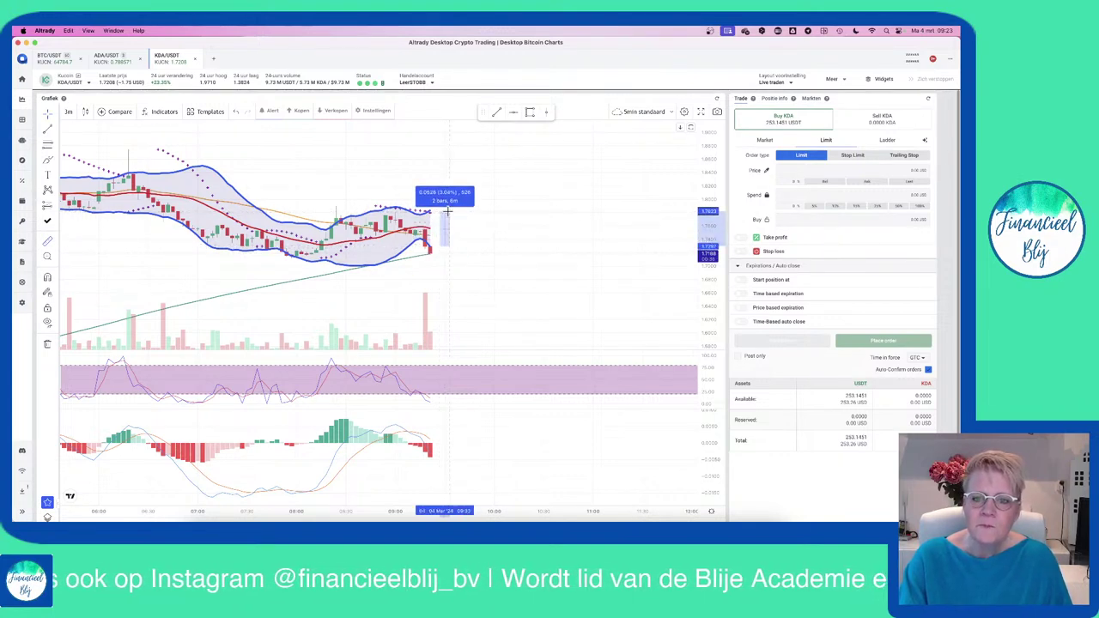
left_click(540, 246)
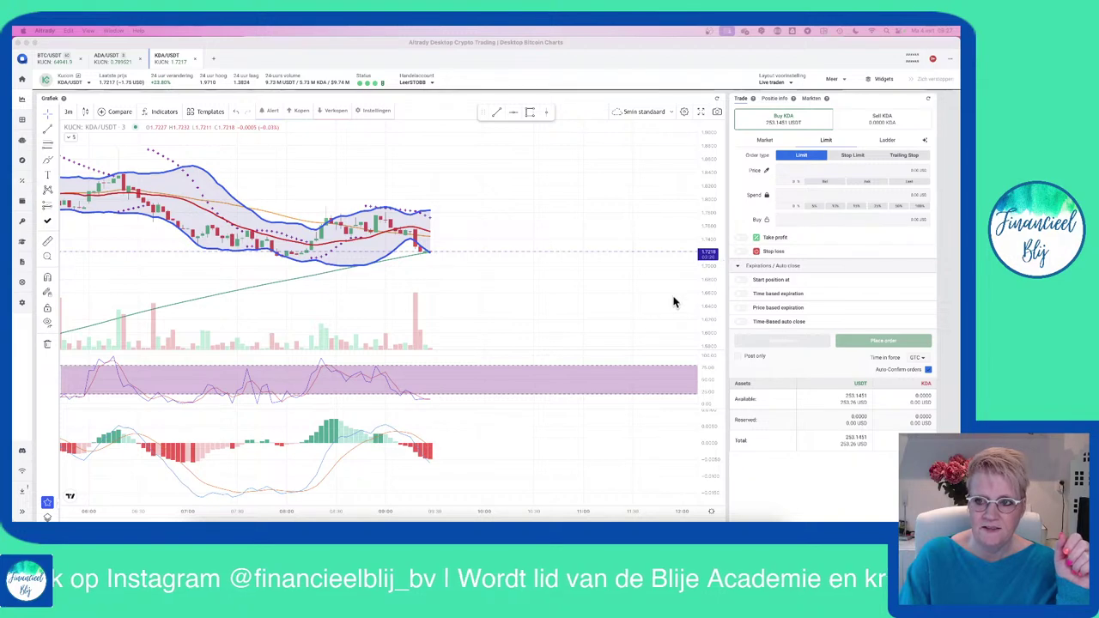
- Set up a KDA limit buy order at the current ask price with a spend of 25 USDT
left_click(869, 182)
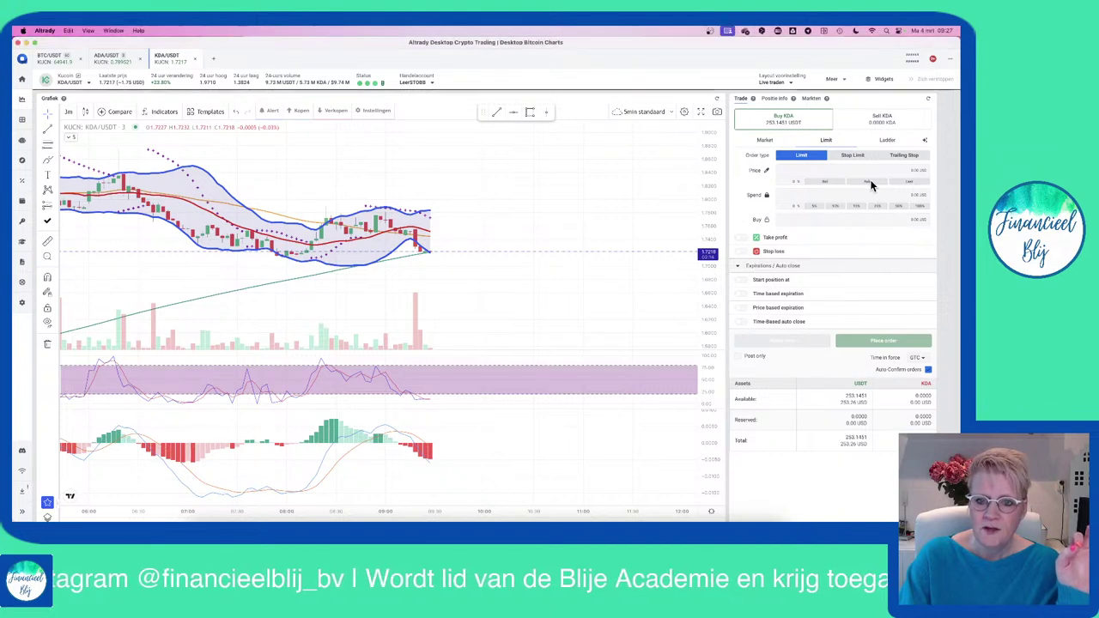
left_click(869, 183)
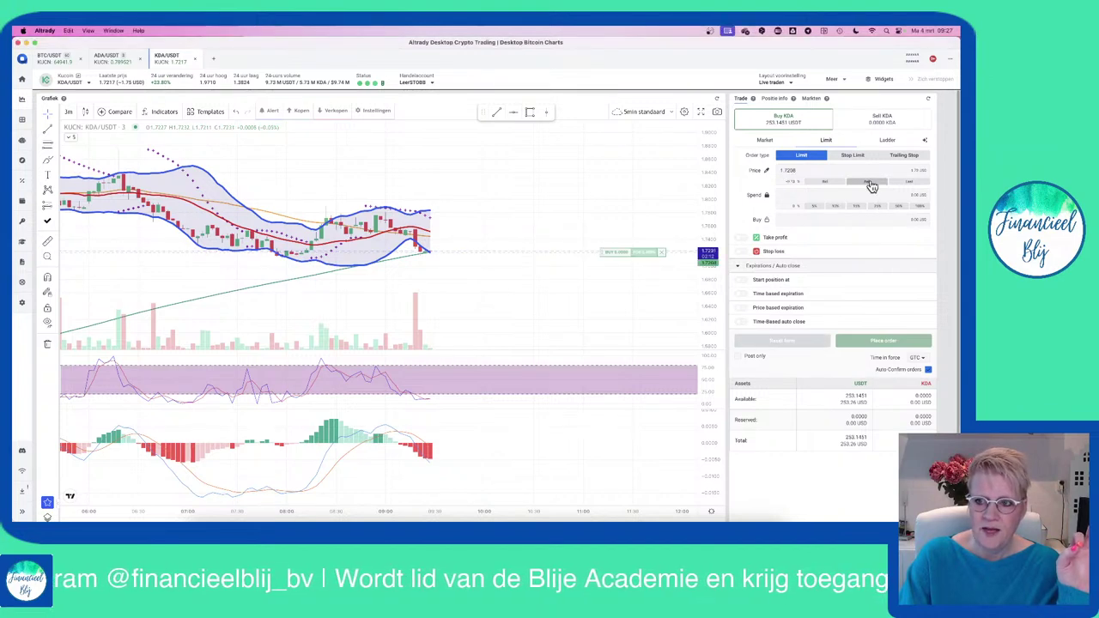
left_click(826, 195)
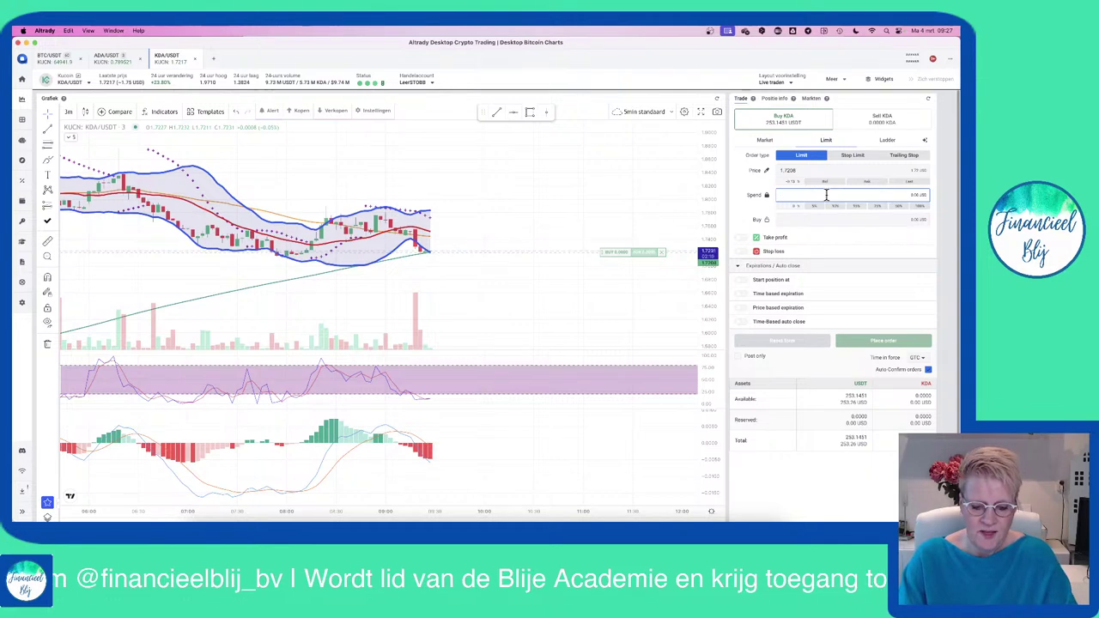
type("25")
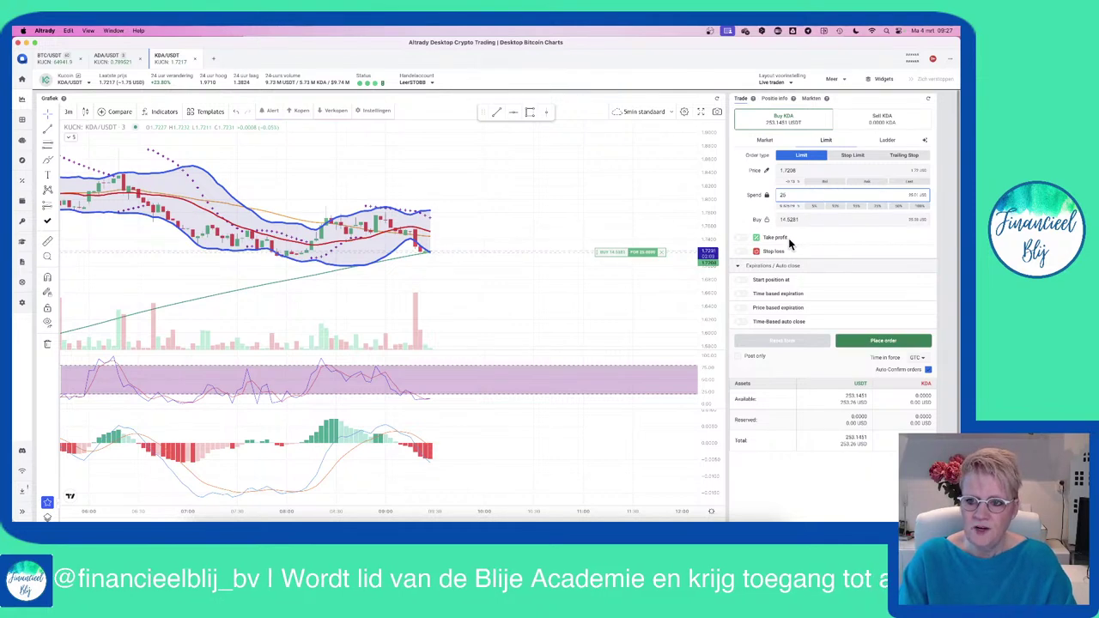
- Enable a 1.7% take profit and a stop-market stop loss at -10% for the KDA buy, and place the order
left_click(744, 238)
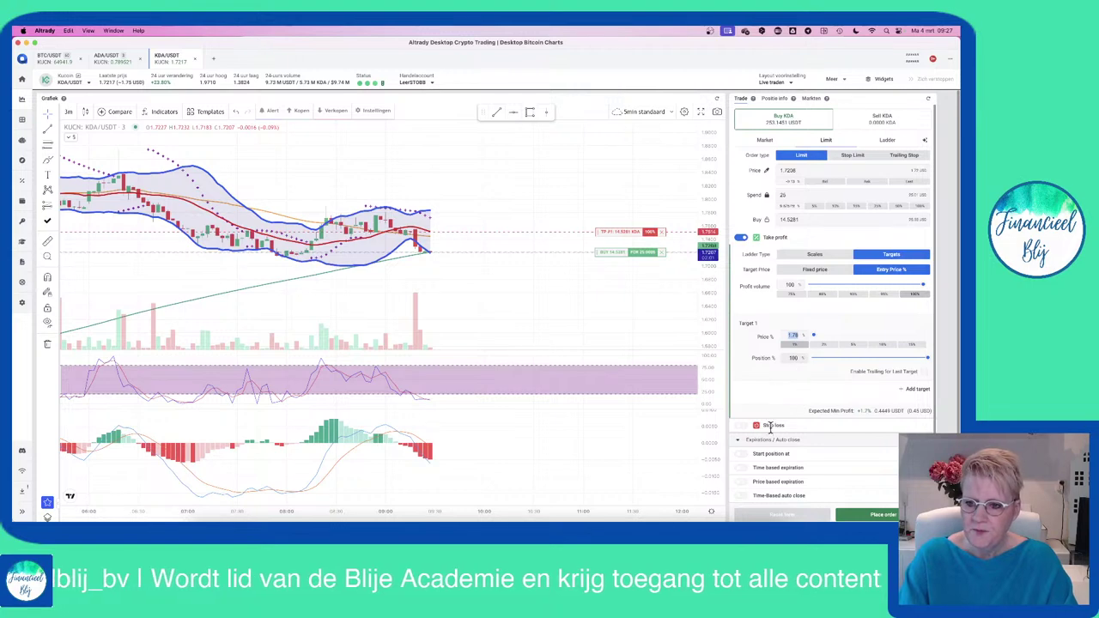
left_click(744, 427)
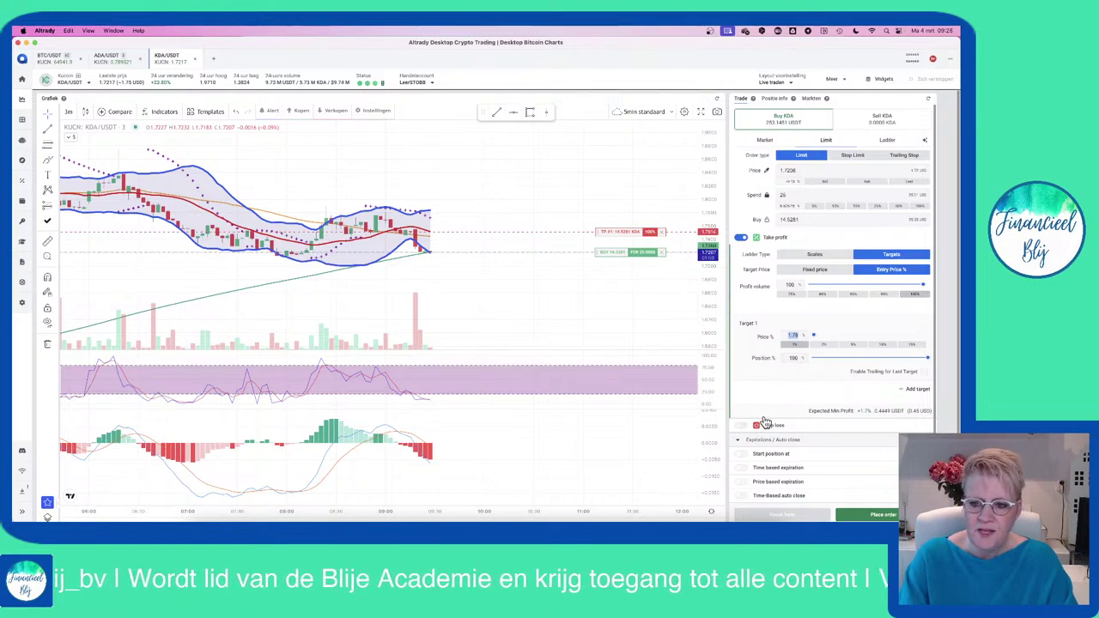
scroll(830, 407, "down", 1)
scroll(829, 407, "down", 2)
left_click(818, 416)
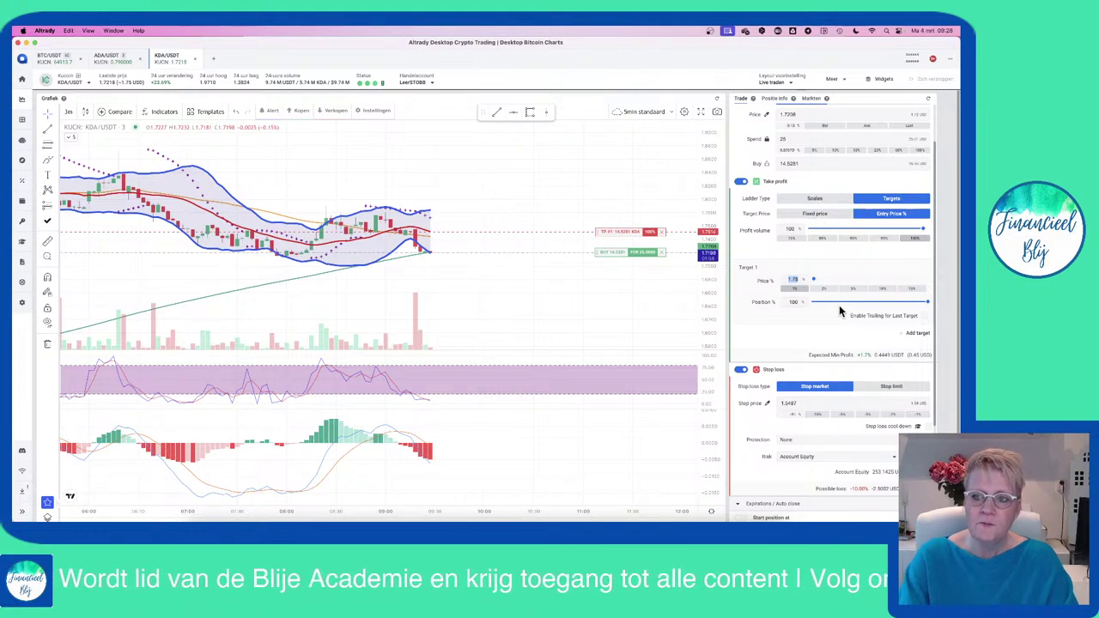
scroll(840, 308, "up", 2)
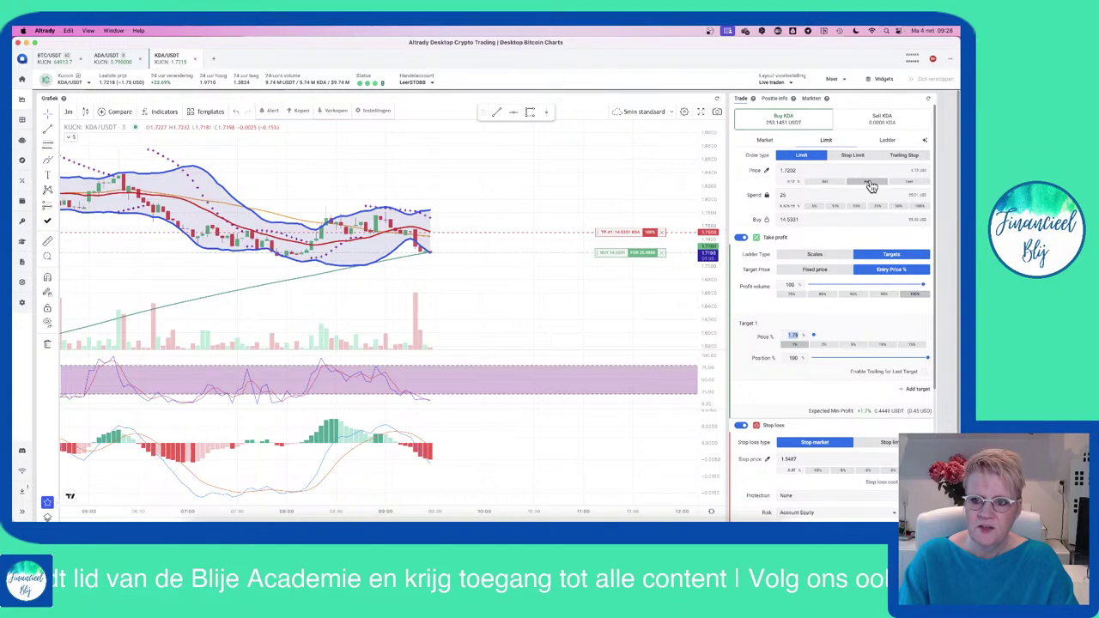
left_click(640, 255)
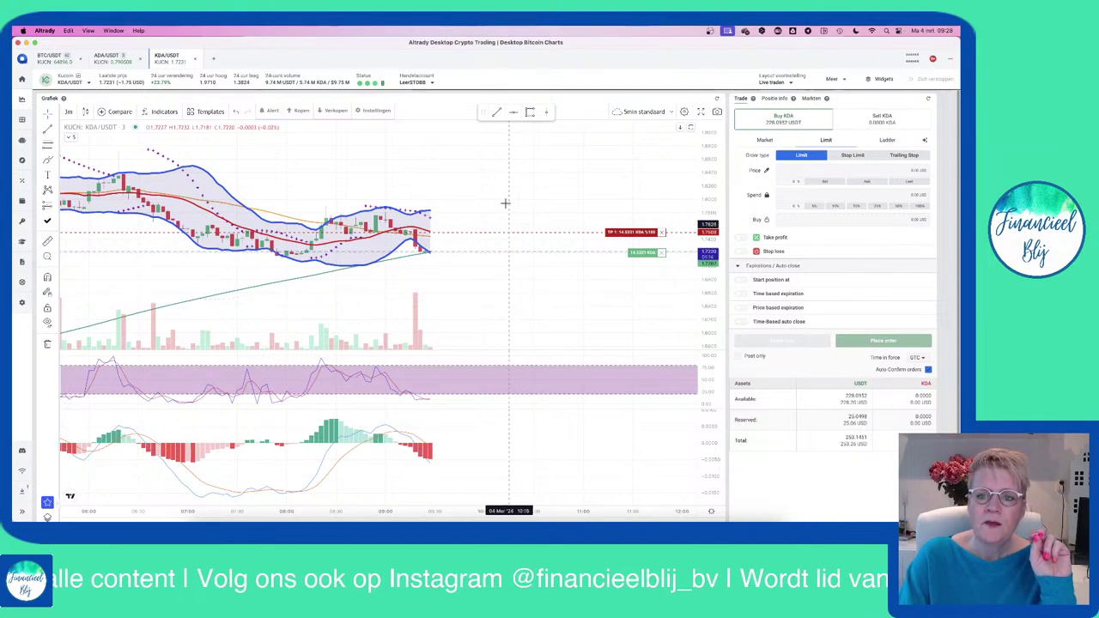
- Bring the Sienscan scanner window back over the KDA/USDT chart, briefly uncovering the chart to check the open trade
left_click_drag(506, 204, 480, 158)
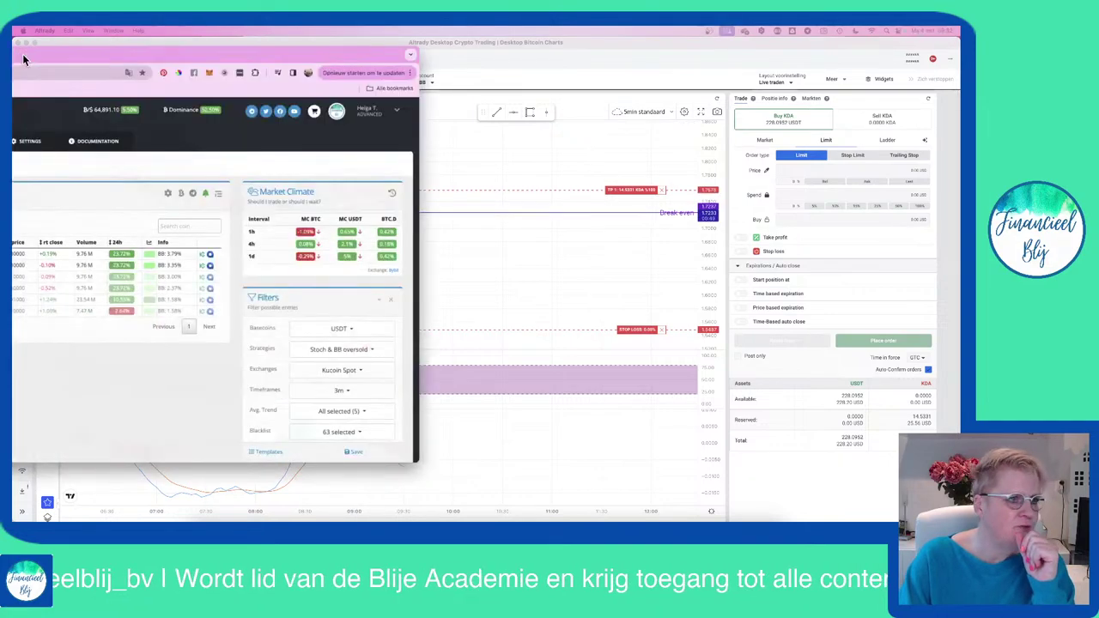
left_click_drag(20, 38, 390, 65)
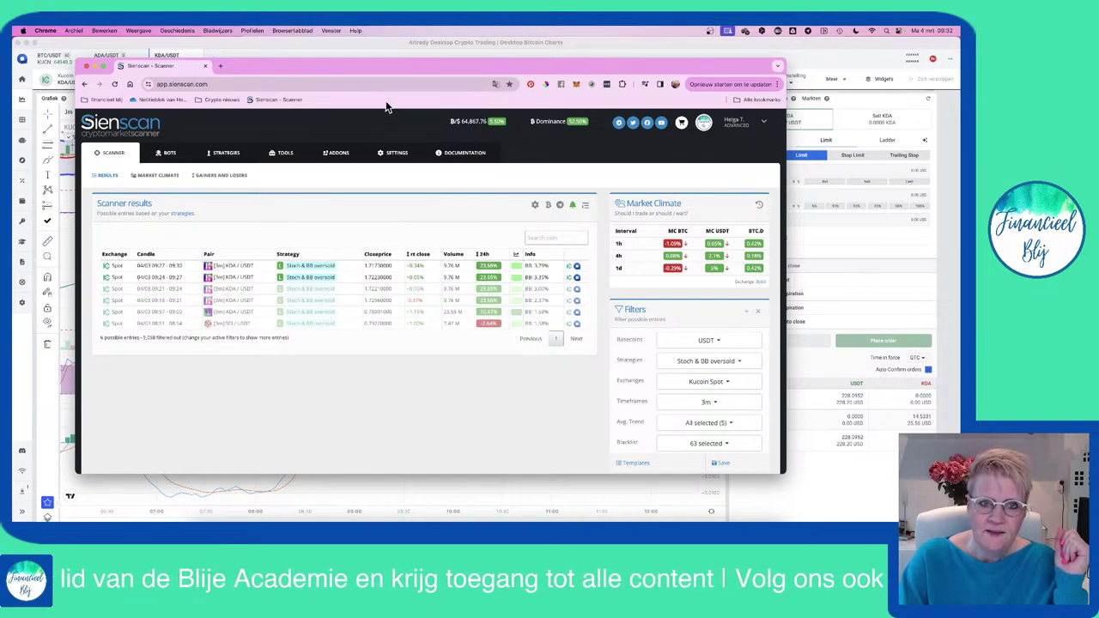
left_click_drag(387, 66, 393, 279)
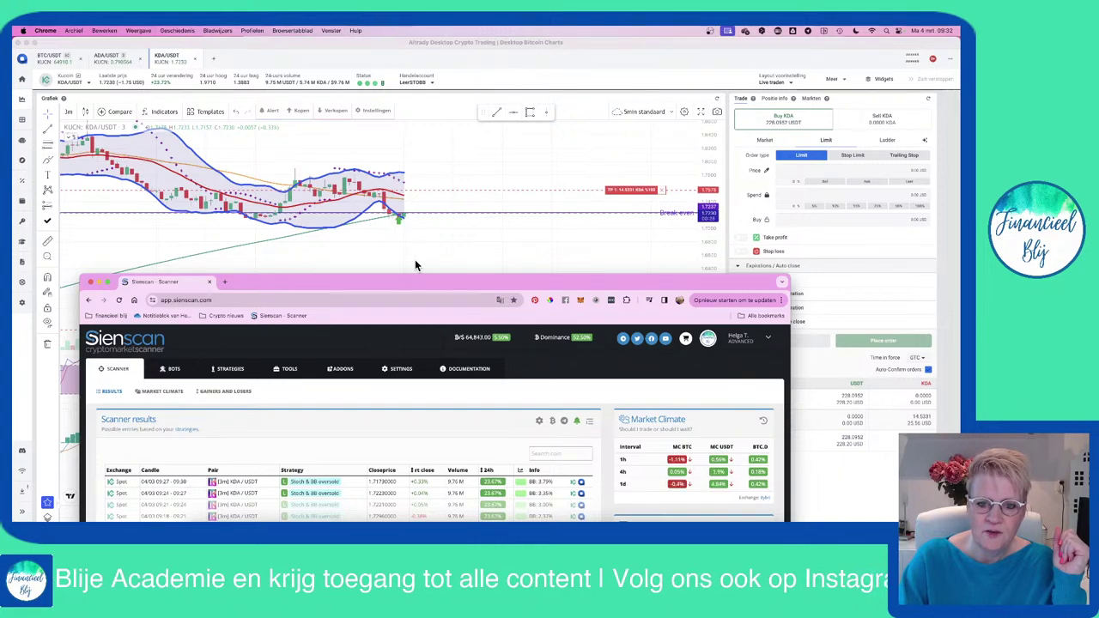
left_click_drag(418, 283, 418, 81)
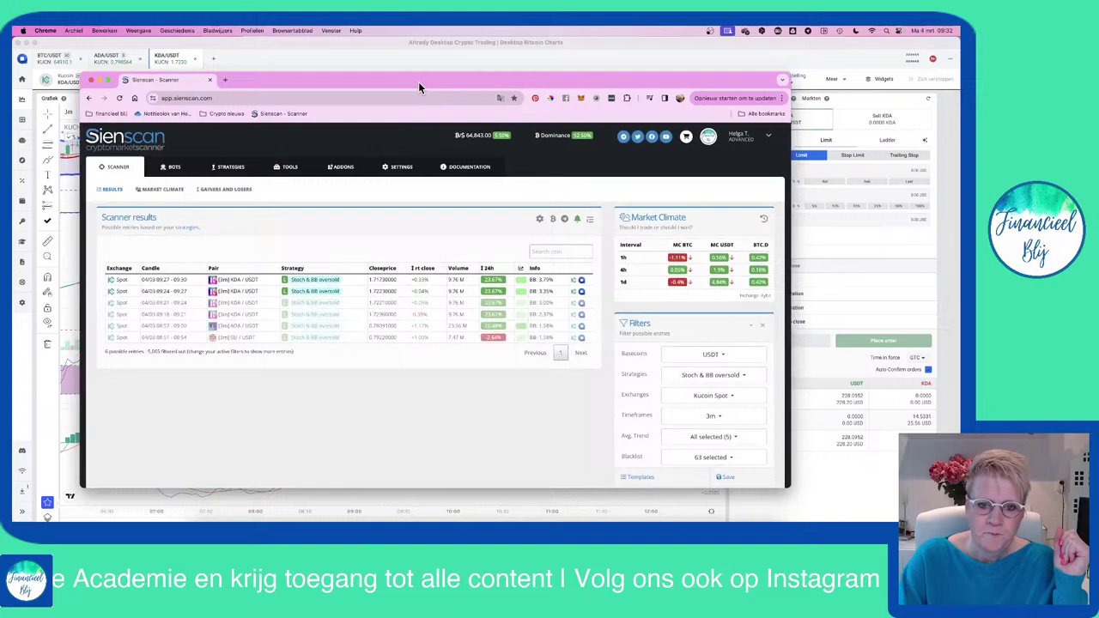
- Examine the options of the base coin, strategy, exchange and average trend filters, keeping USDT, Stoch & BB oversold, Kucoin Spot and all trends
left_click(724, 357)
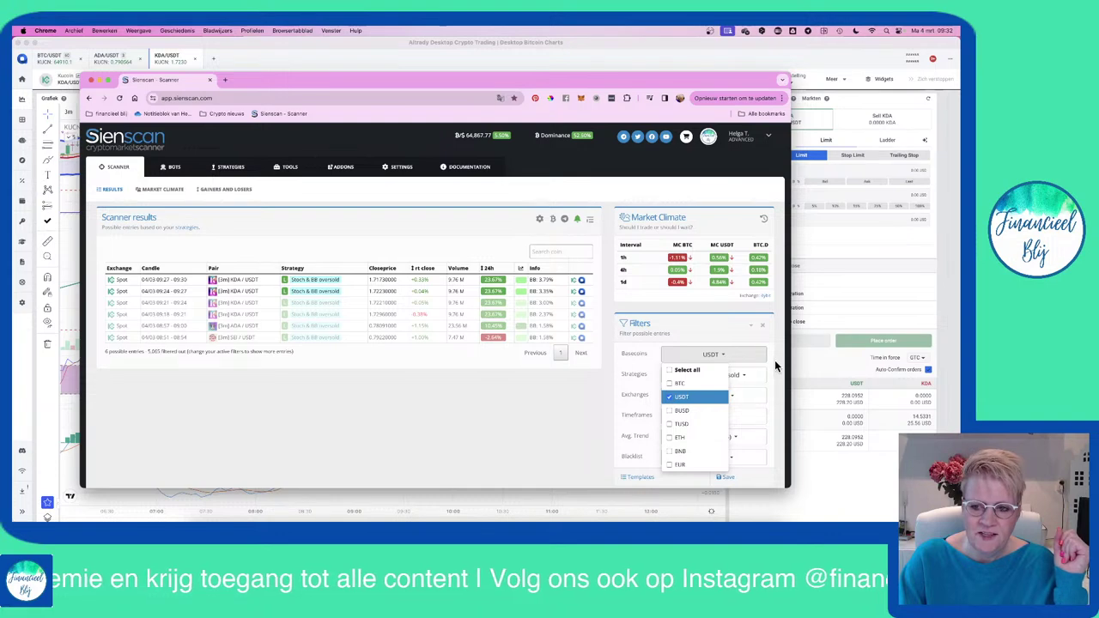
left_click(776, 367)
left_click(750, 377)
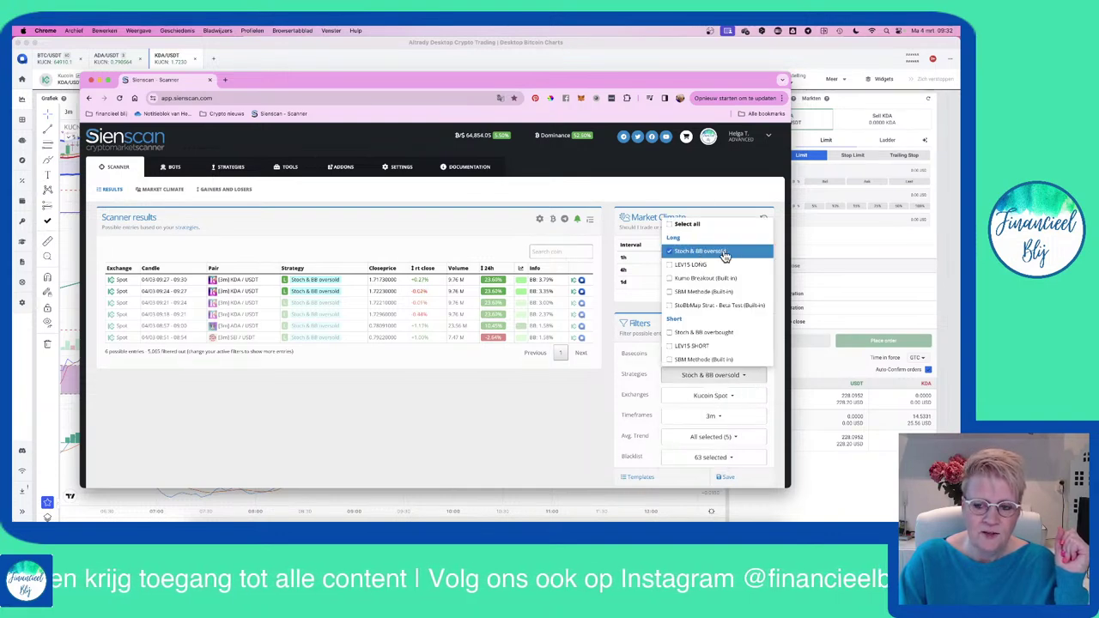
left_click(777, 374)
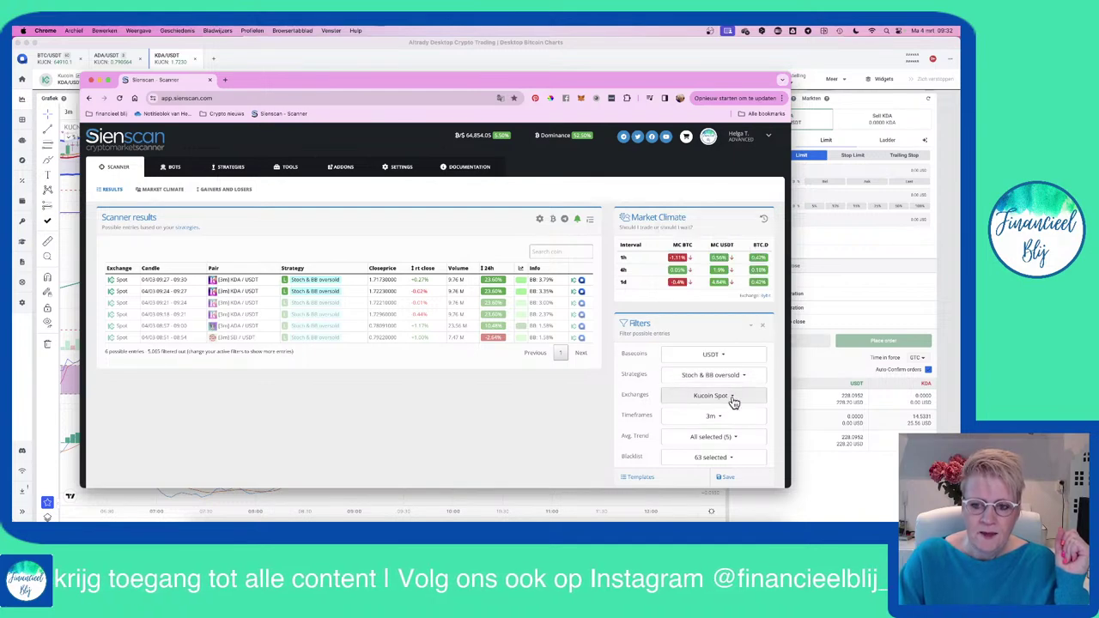
left_click(734, 399)
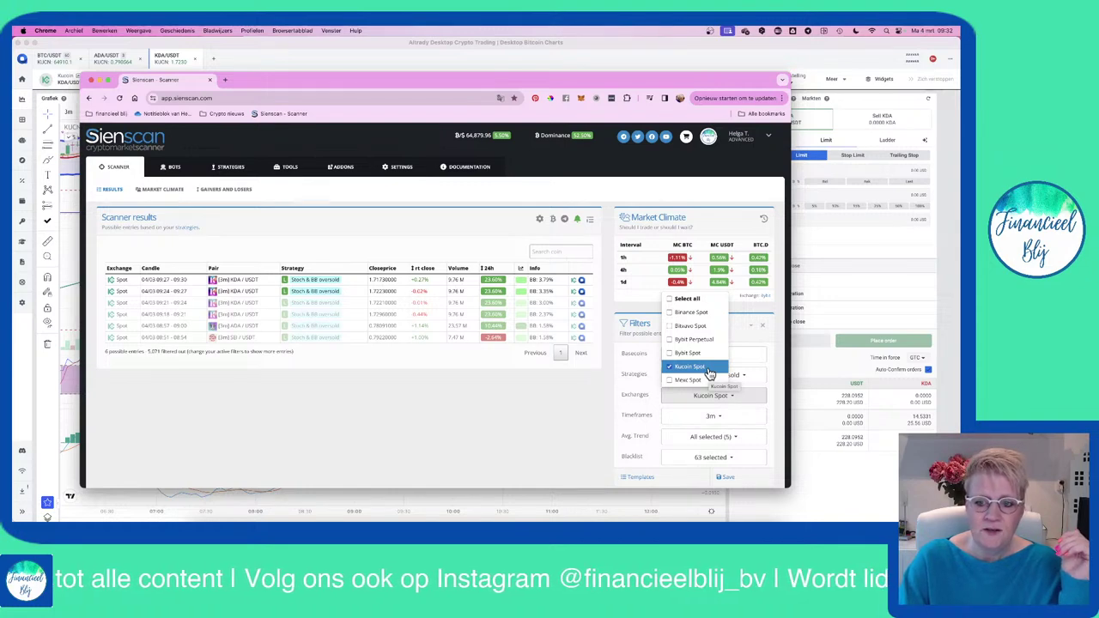
left_click(670, 366)
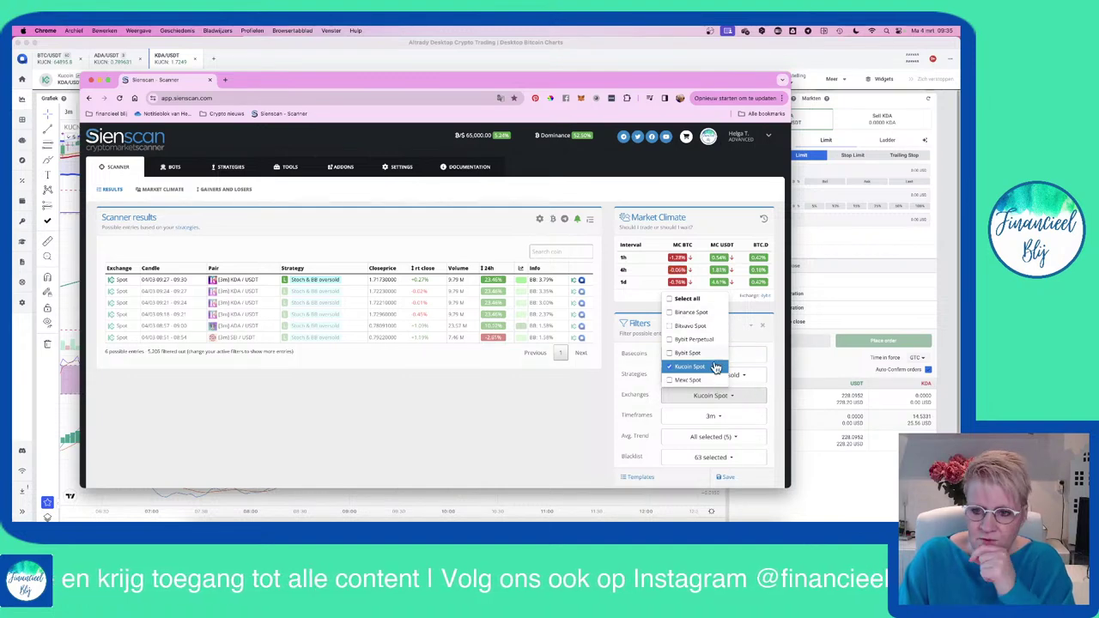
left_click(773, 393)
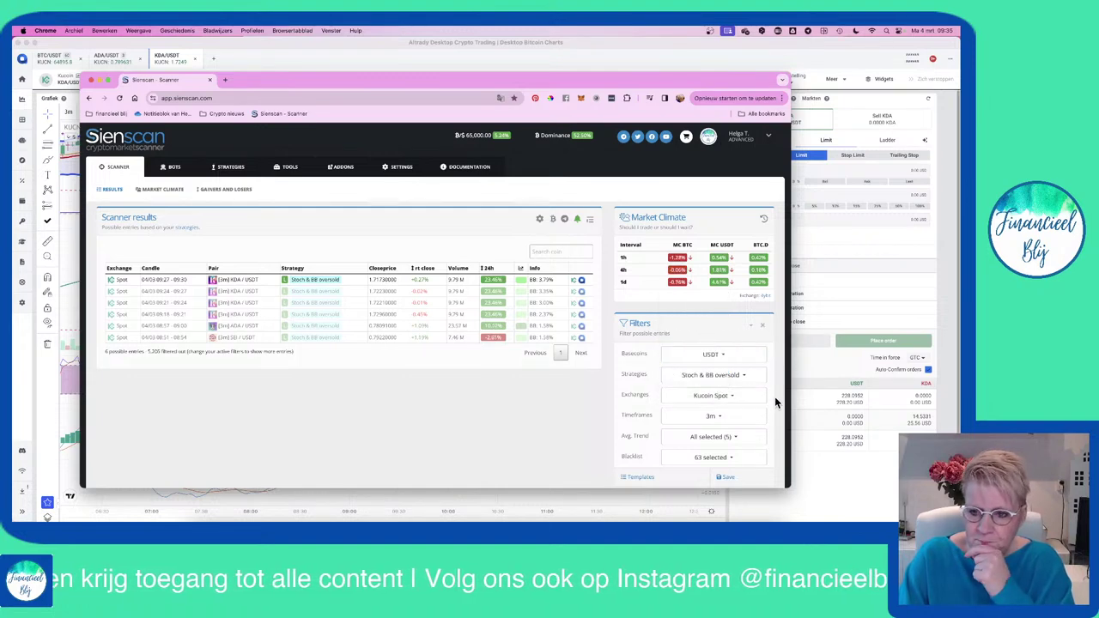
left_click(757, 443)
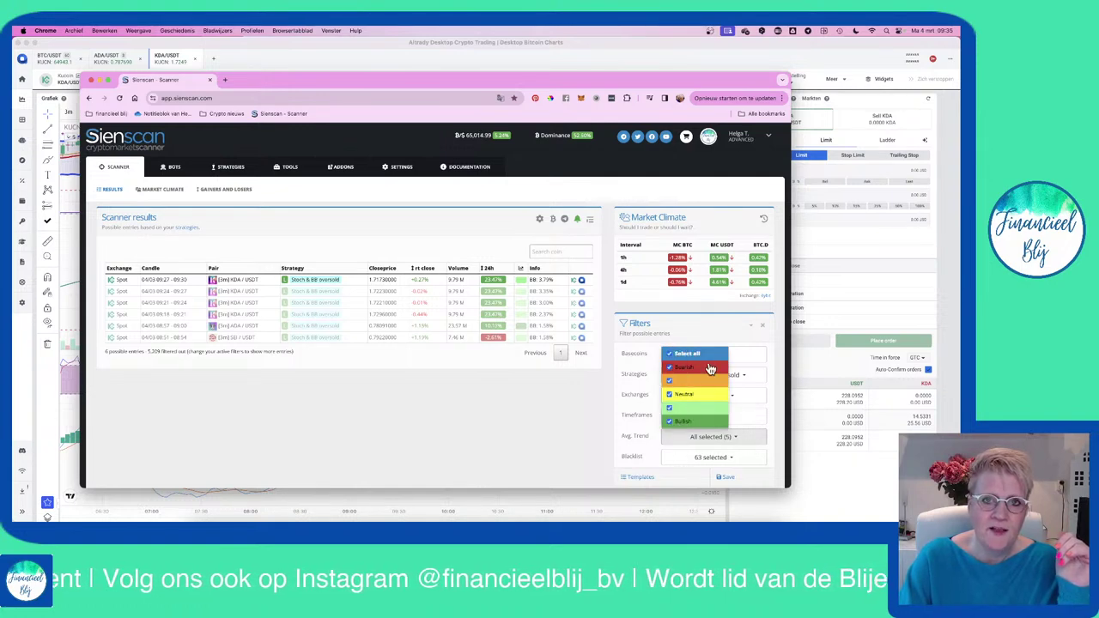
left_click(773, 438)
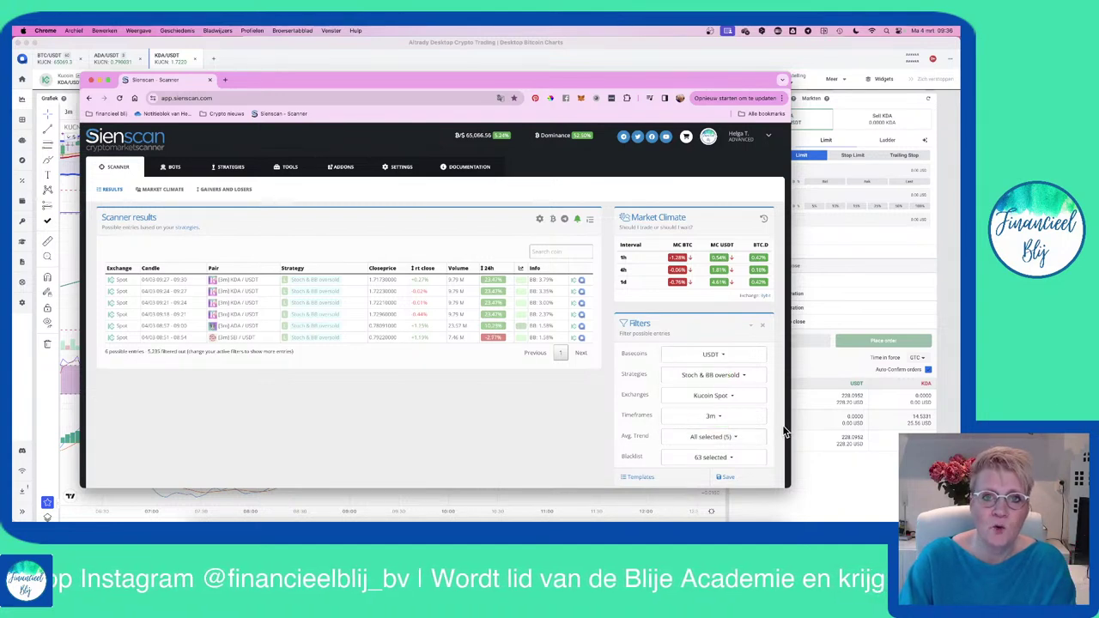
- Save the current scanner filter settings and return to the scanner results
scroll(761, 434, "down", 5)
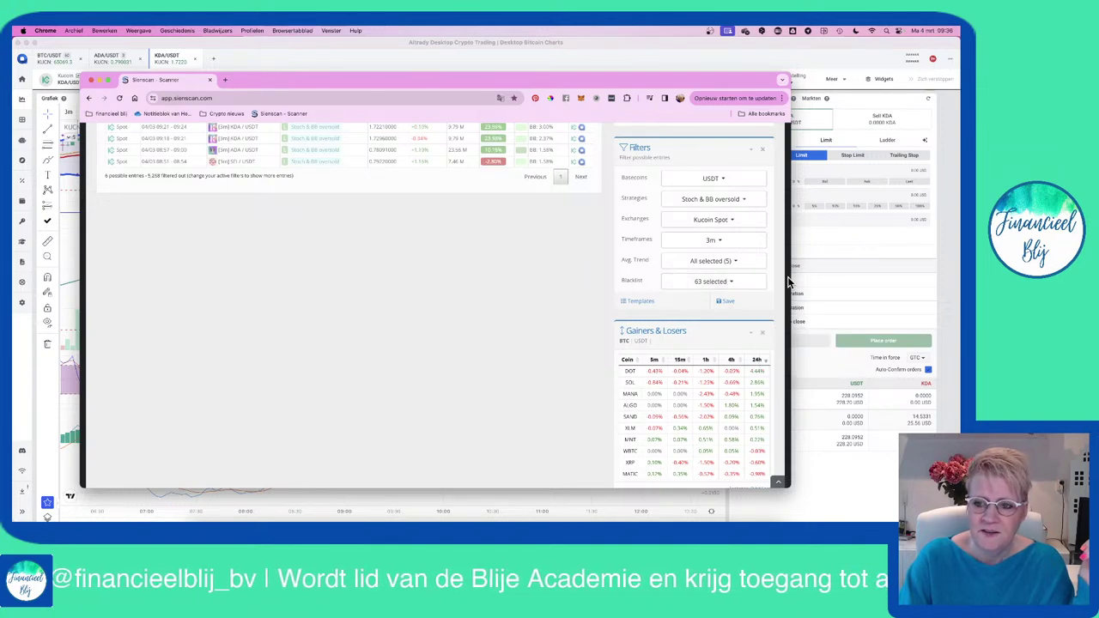
left_click(723, 305)
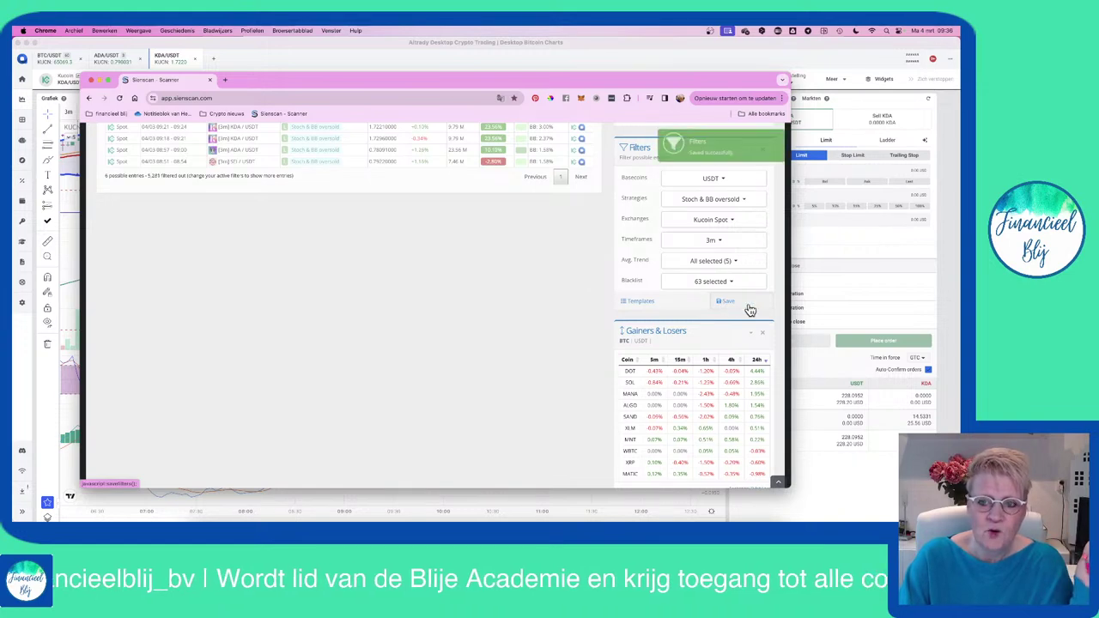
scroll(563, 309, "up", 3)
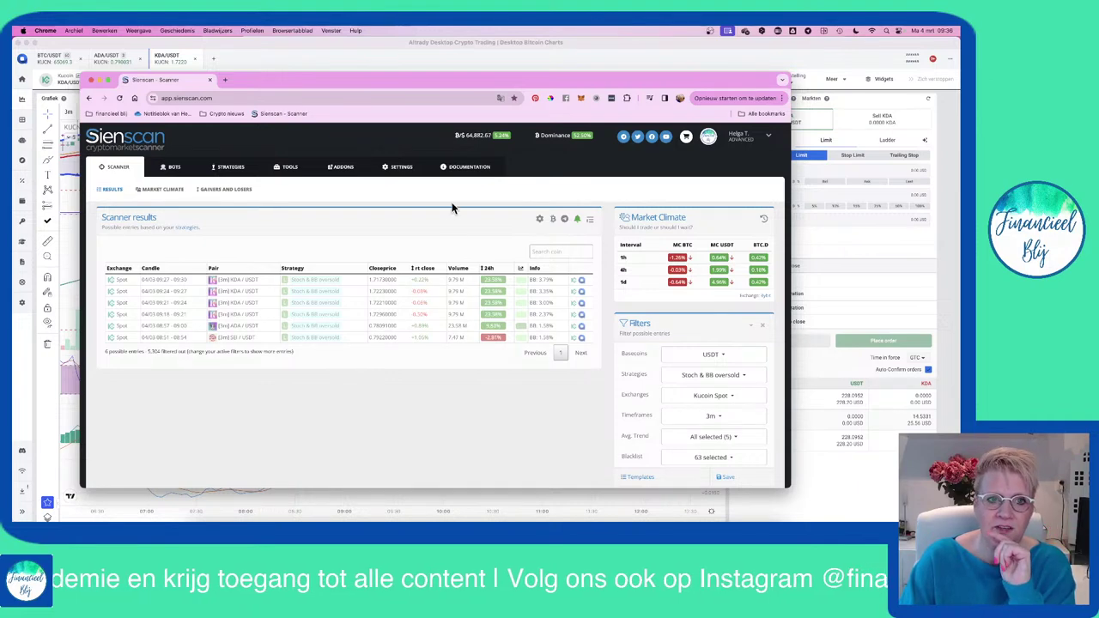
- Switch to Altrady and examine the recent price action on the hourly BTC/USDT chart
double_click(449, 78)
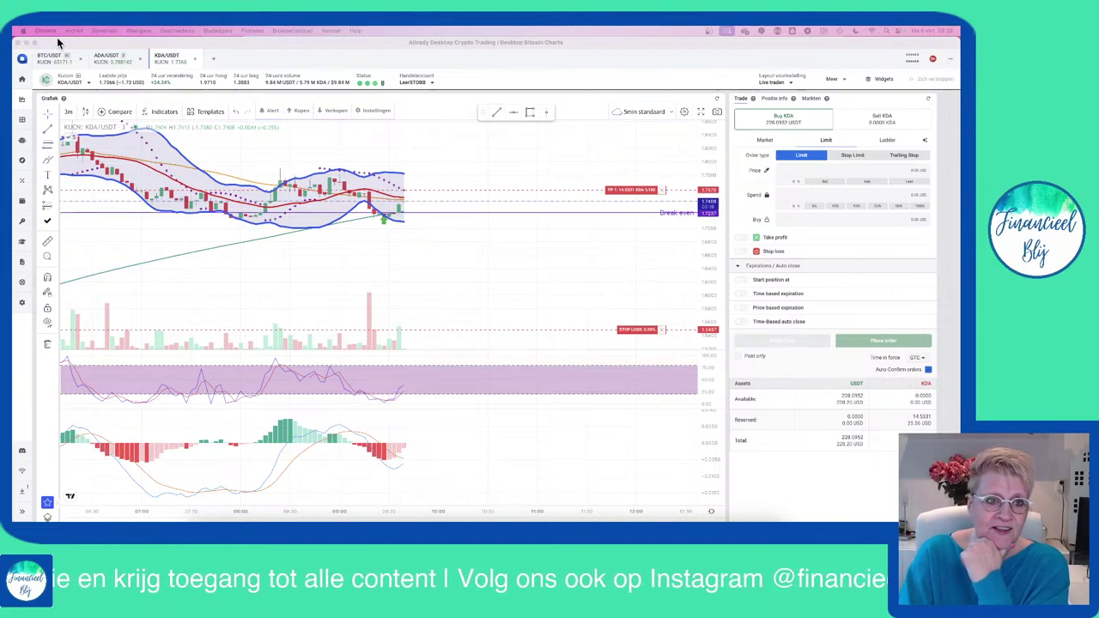
left_click(49, 63)
left_click(49, 58)
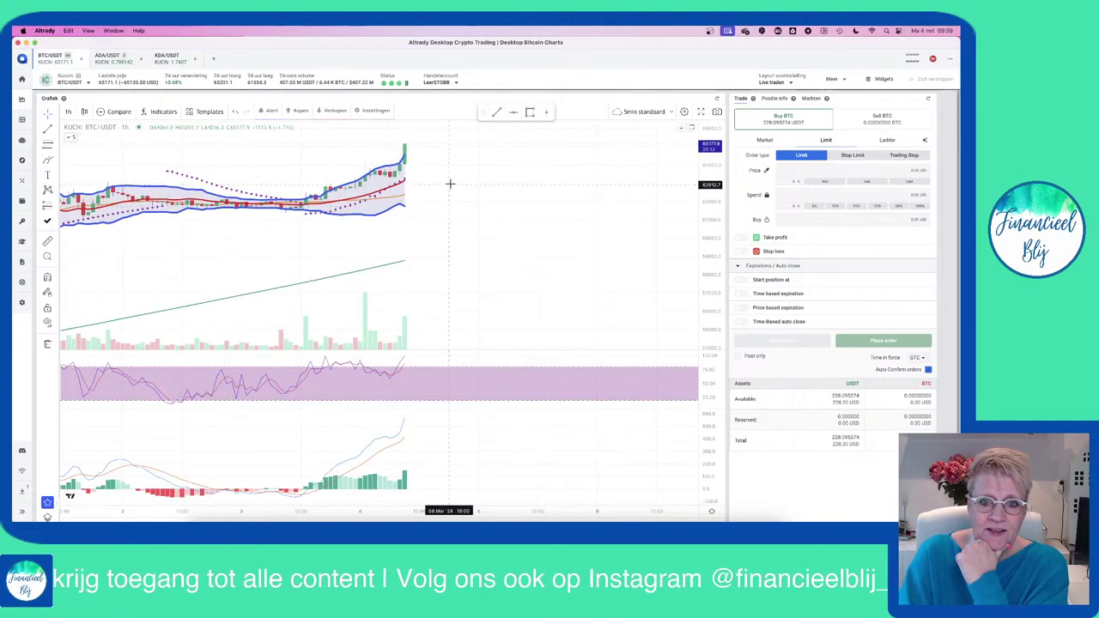
left_click_drag(442, 197, 461, 269)
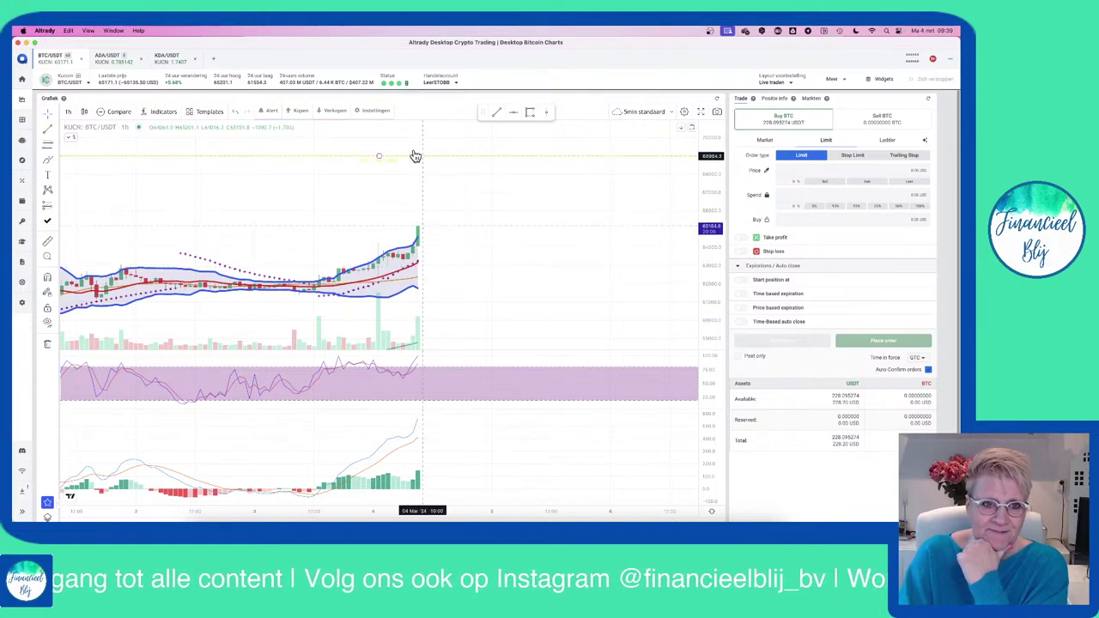
- Close the ADA/USDT chart tab and show KDA/USDT on a 3-minute interval with the price scale auto-fitted
left_click(182, 58)
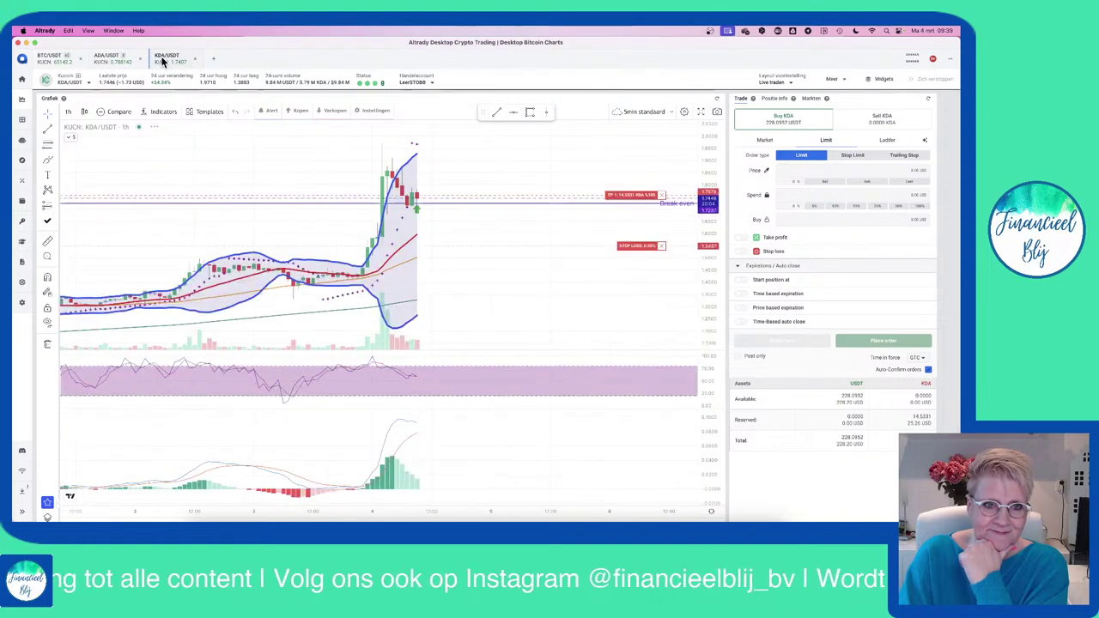
left_click(140, 59)
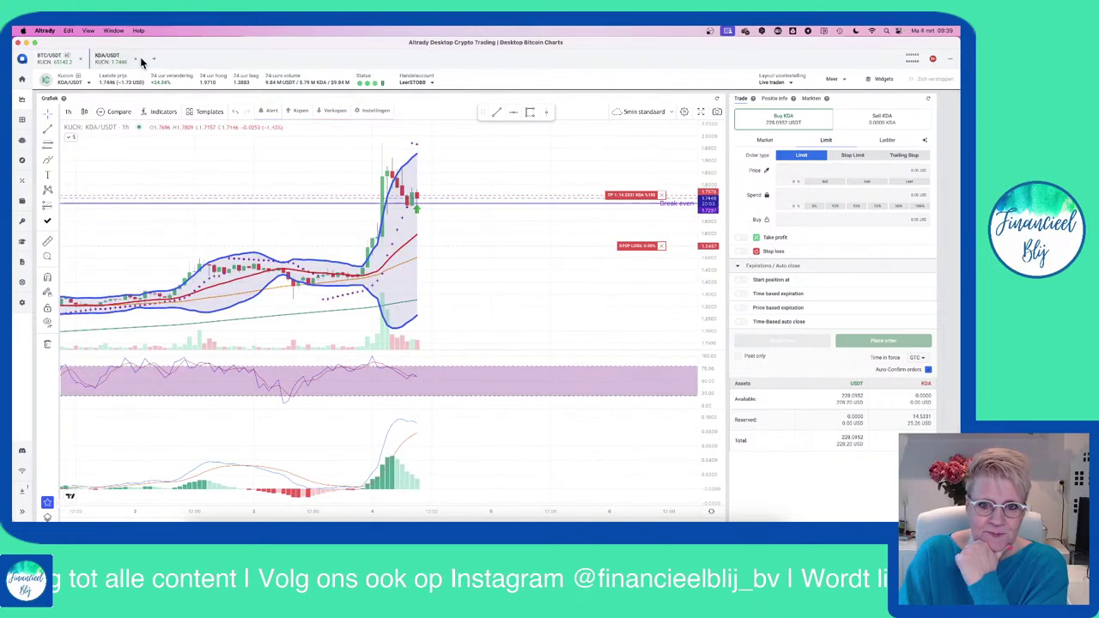
left_click(70, 112)
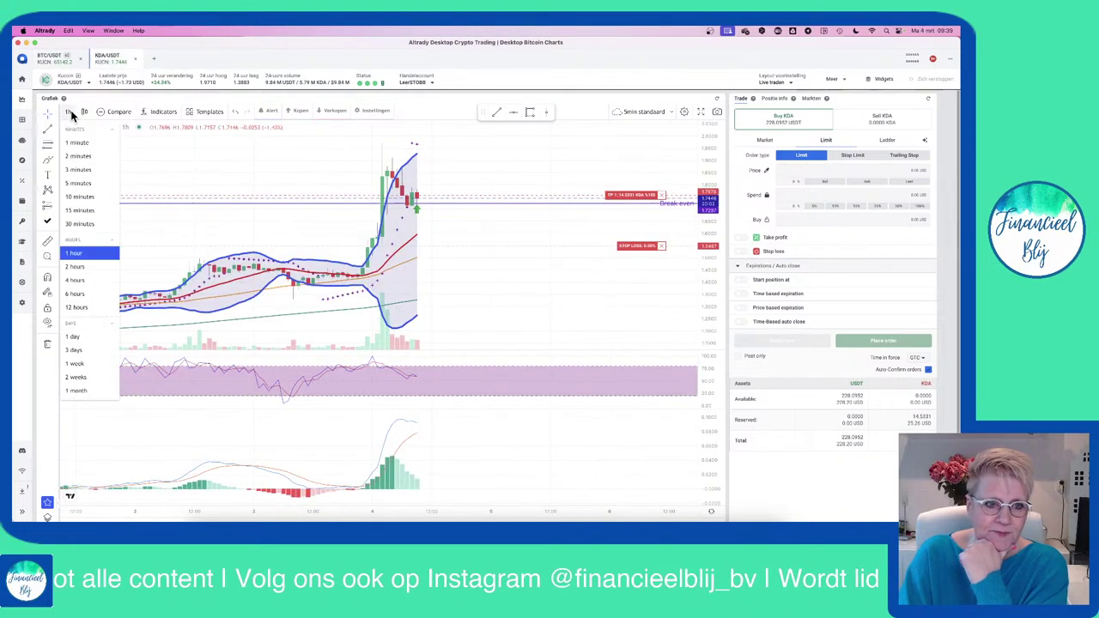
left_click(77, 171)
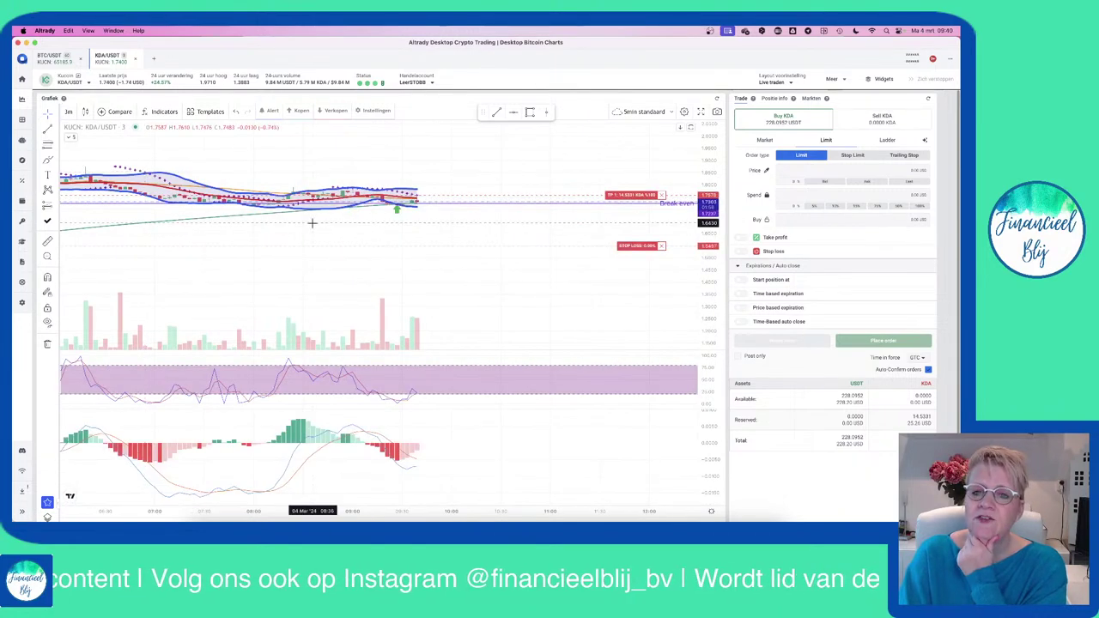
double_click(706, 269)
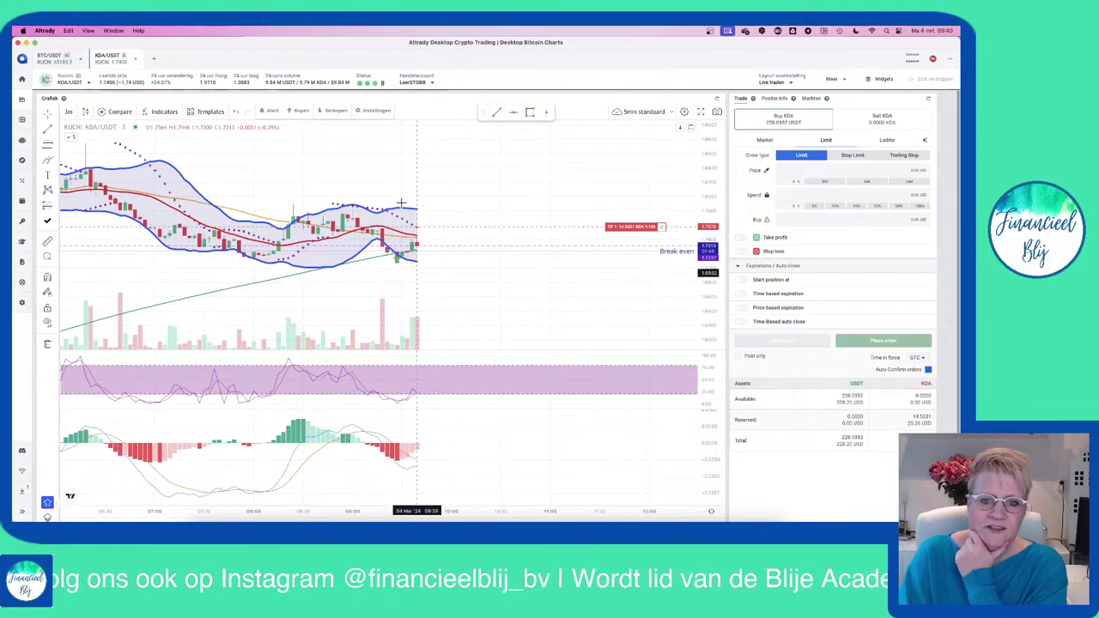
left_click_drag(535, 177, 595, 165)
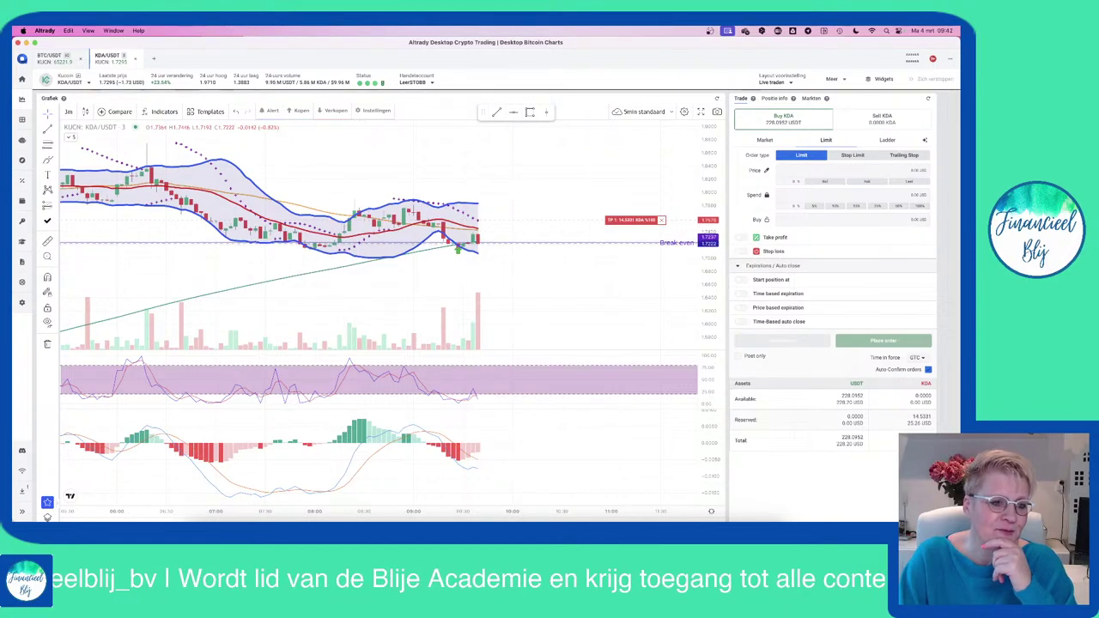
- Check the trade entries in the Excel logbook and return to the KDA/USDT chart in Altrady
key("super+Tab")
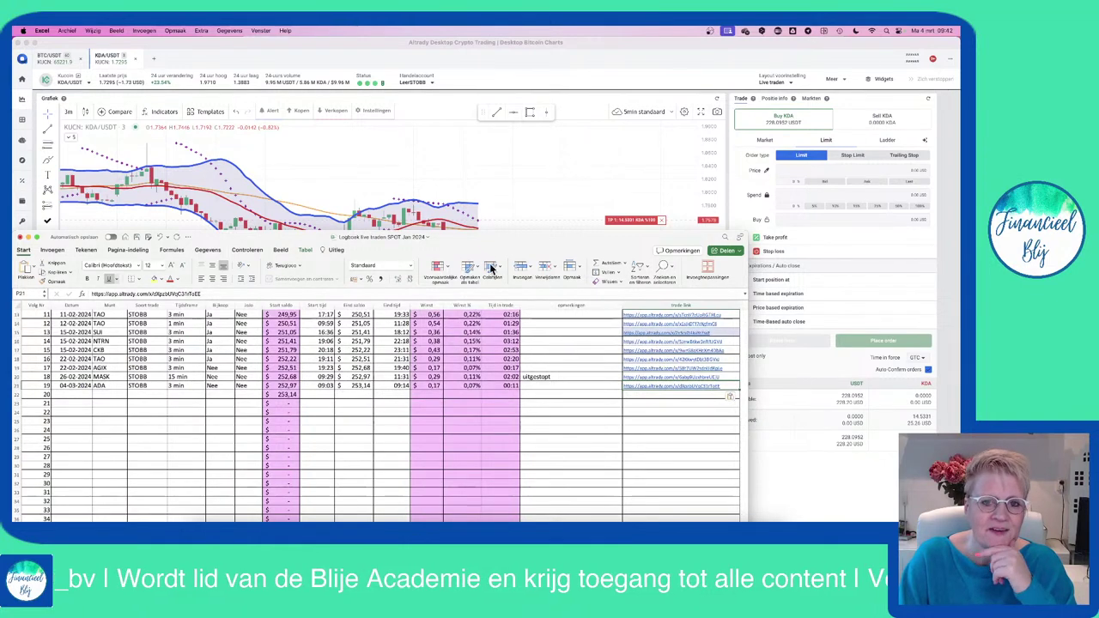
left_click(507, 149)
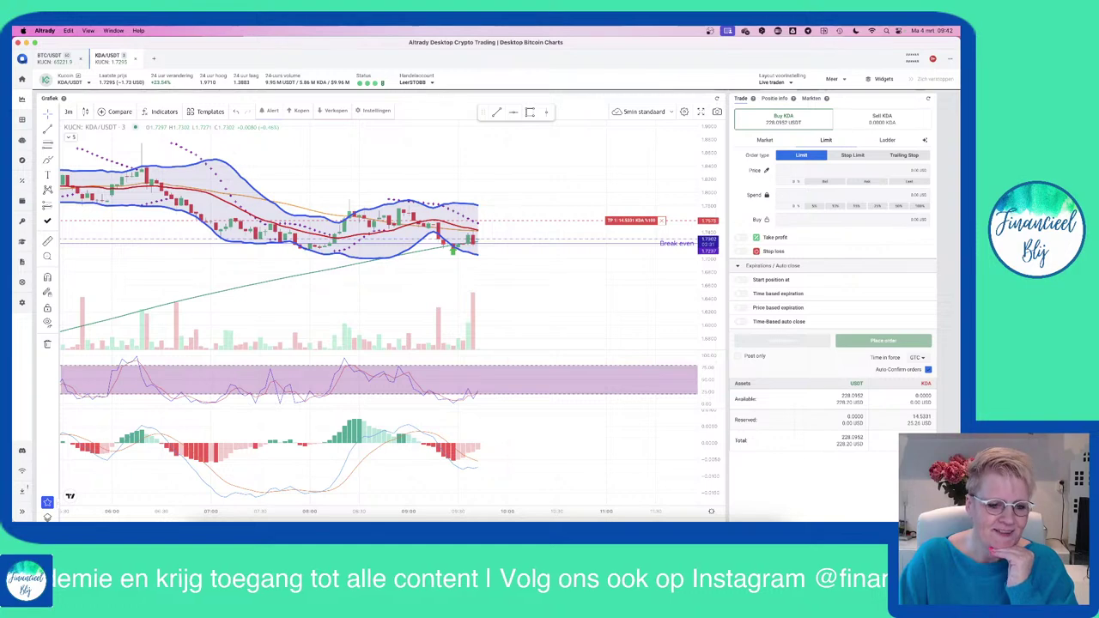
key("super+Tab")
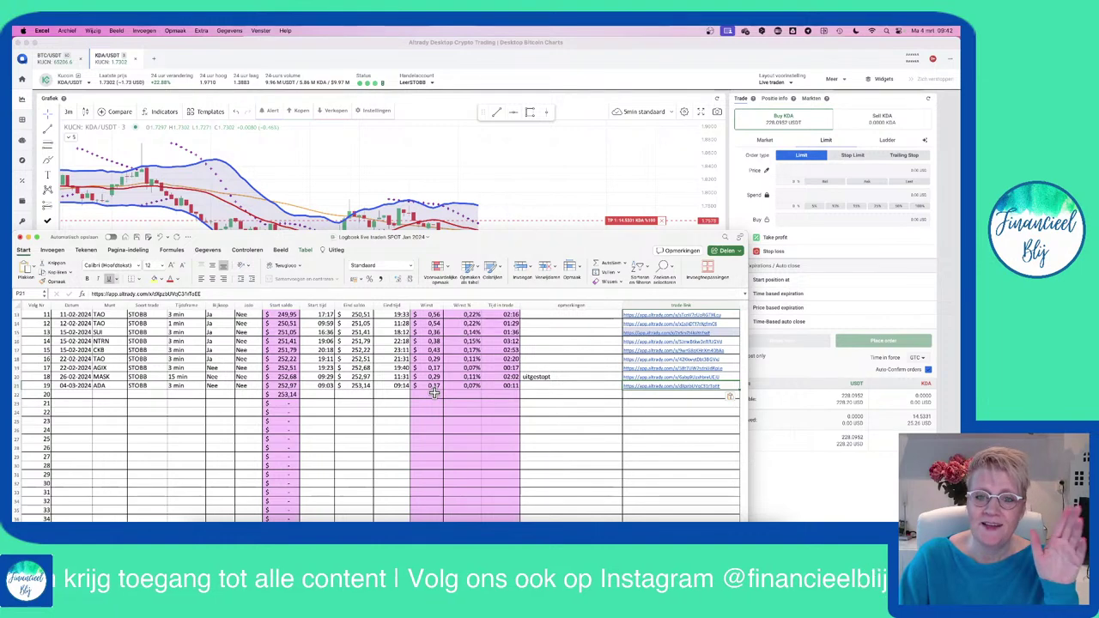
left_click(518, 178)
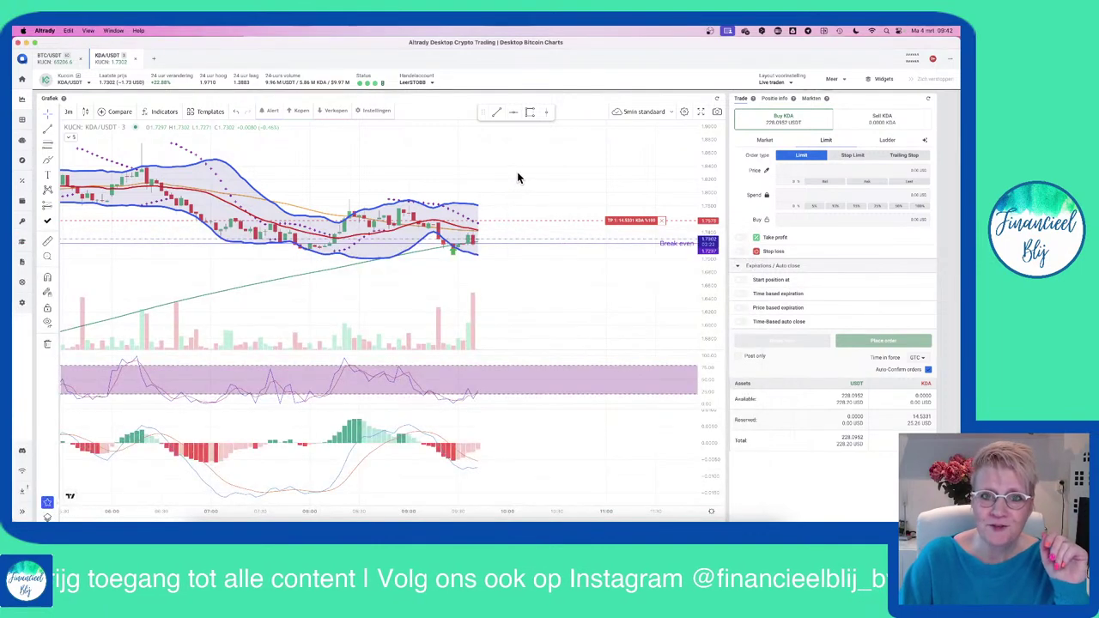
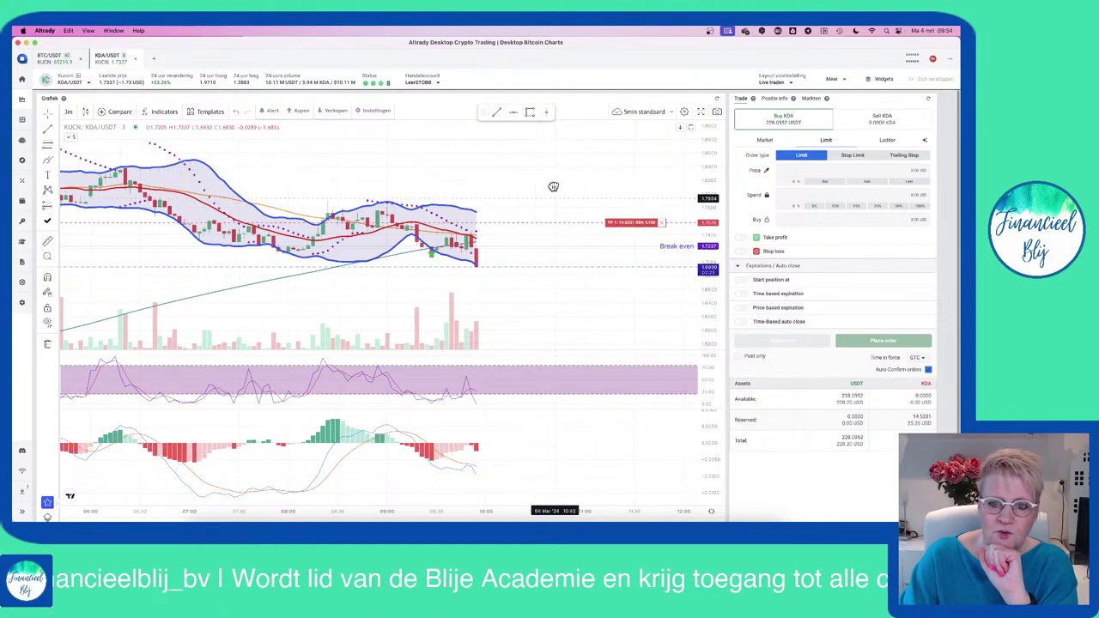
- Measure the price drop below the KDA buy entry and place a horizontal line there at about 1.65
left_click_drag(706, 197, 723, 175)
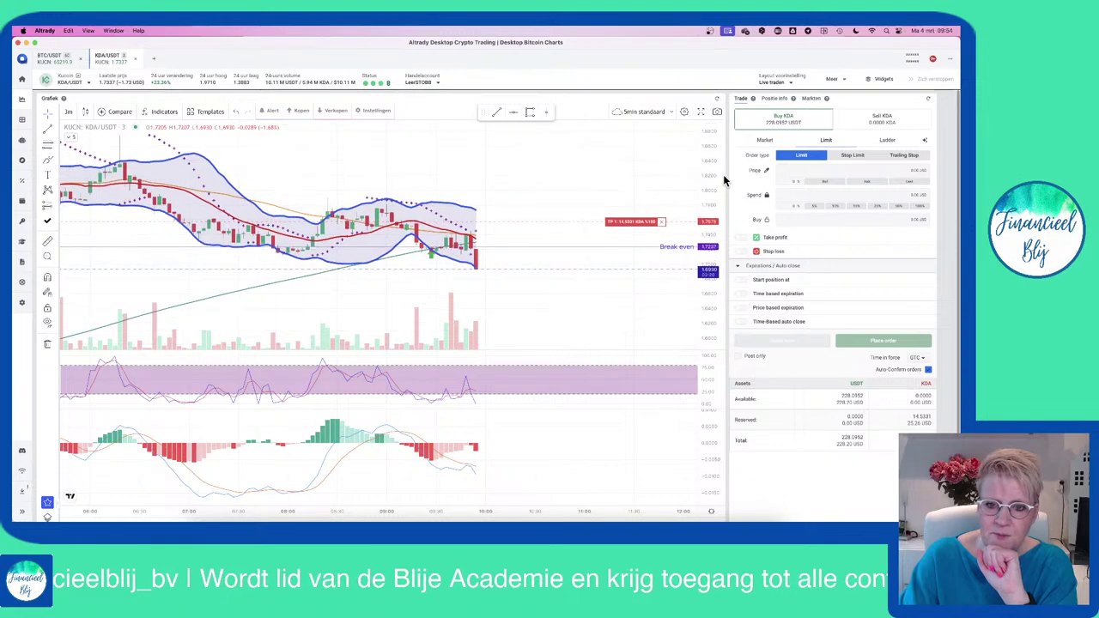
left_click_drag(599, 188, 597, 141)
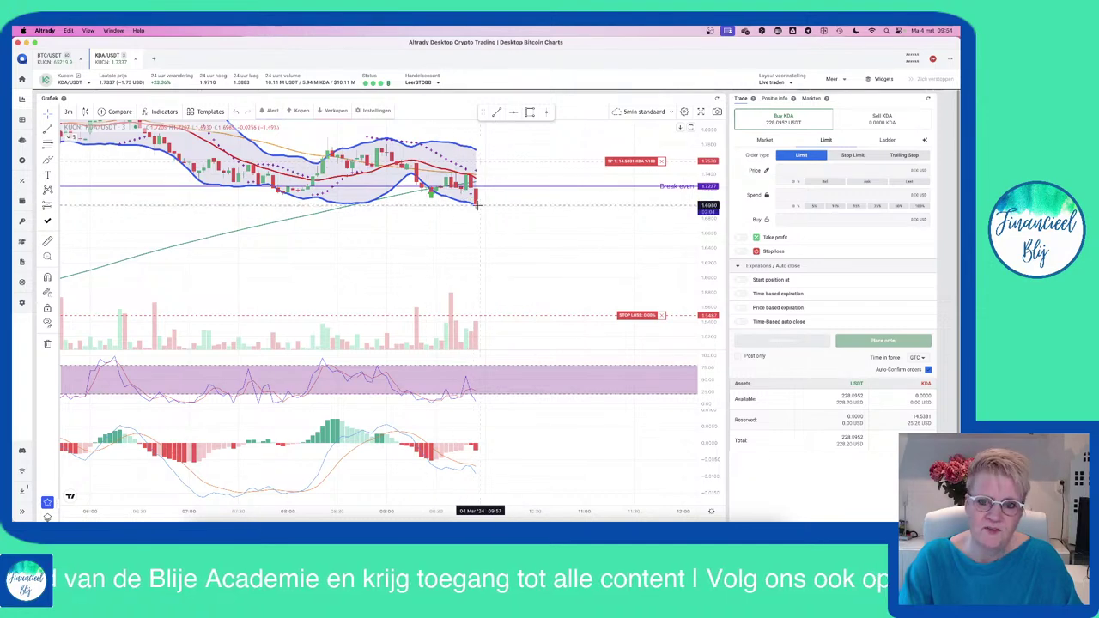
left_click(433, 195, "shift")
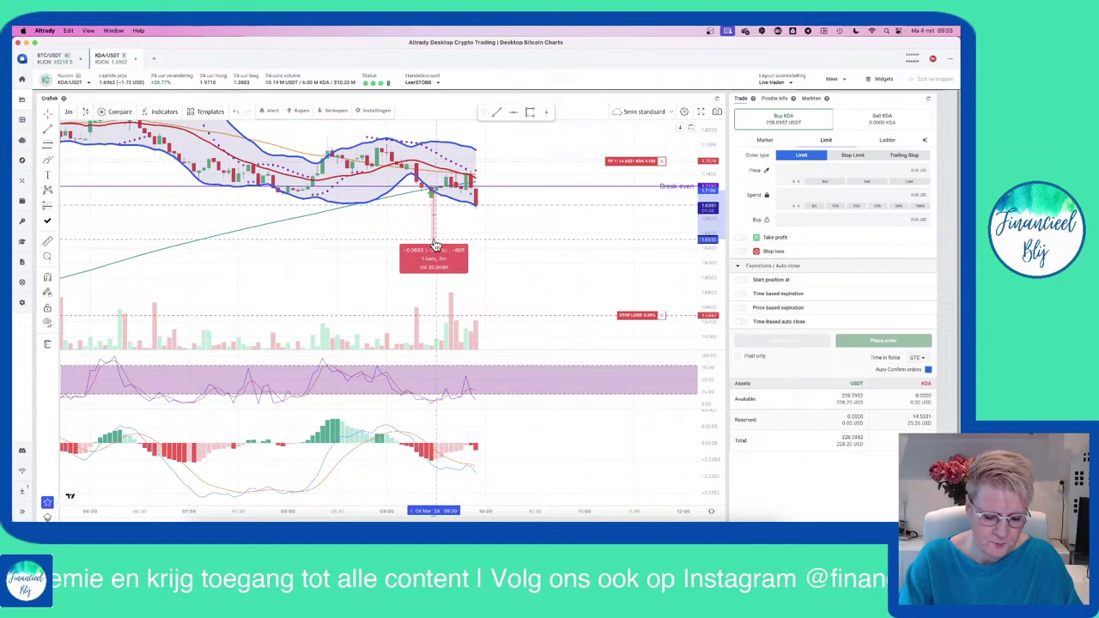
left_click(435, 244)
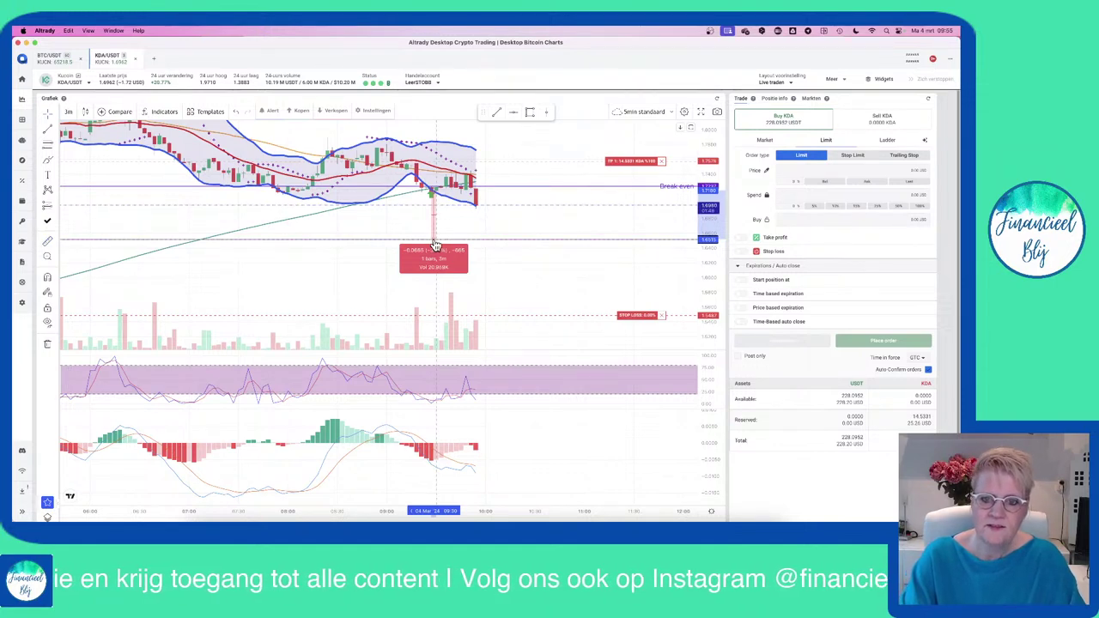
- Change the horizontal line below the KDA buy entry to light blue and deselect it
left_click(559, 243)
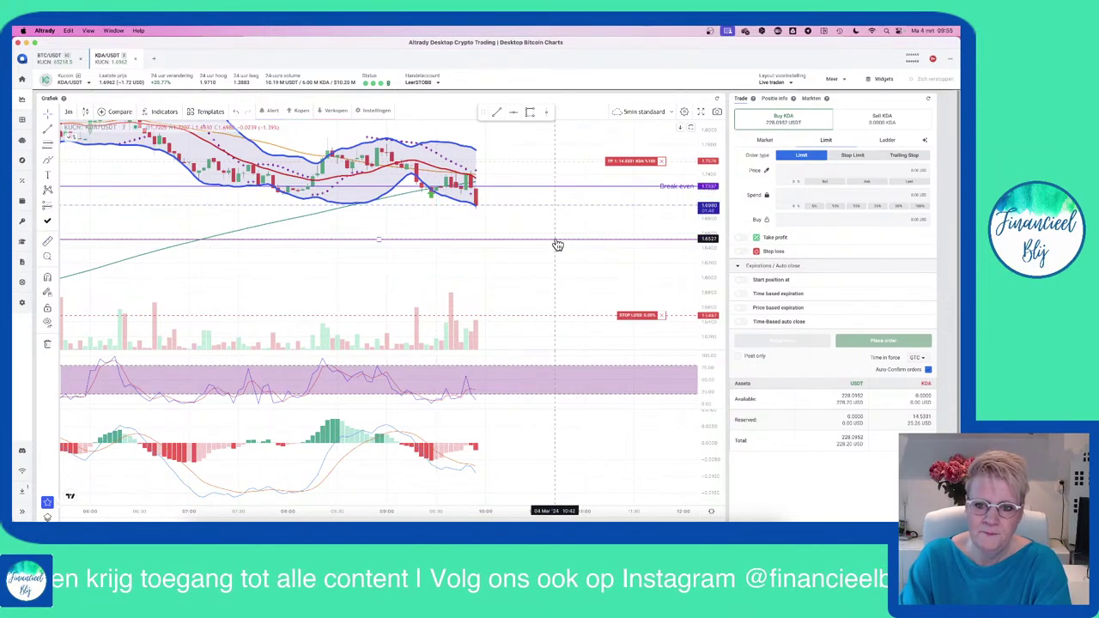
left_click(557, 242)
left_click(456, 113)
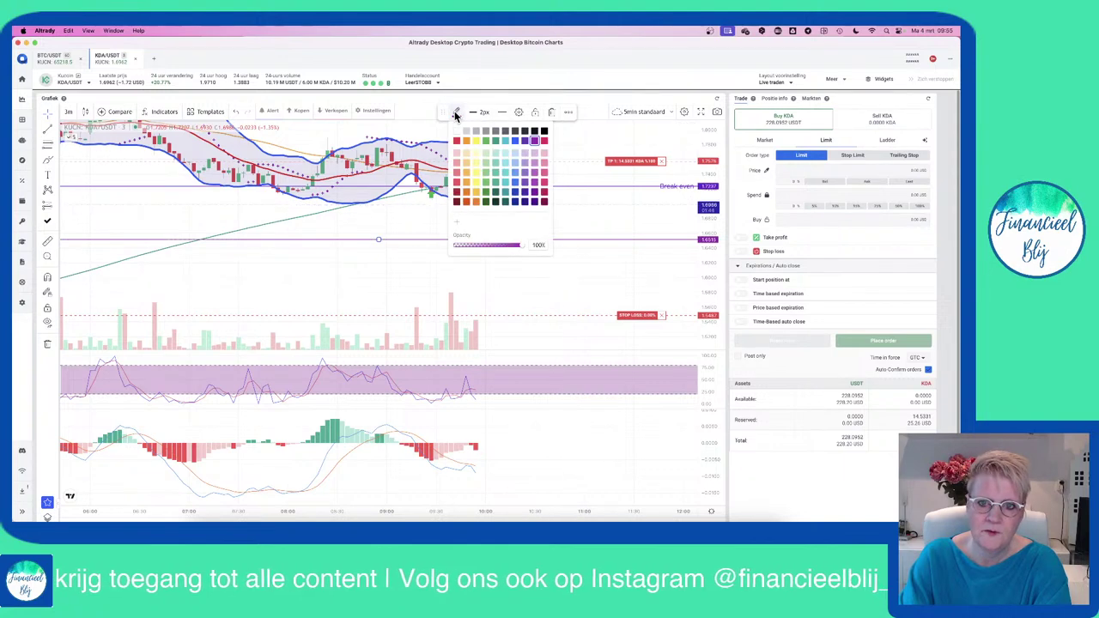
left_click(505, 151)
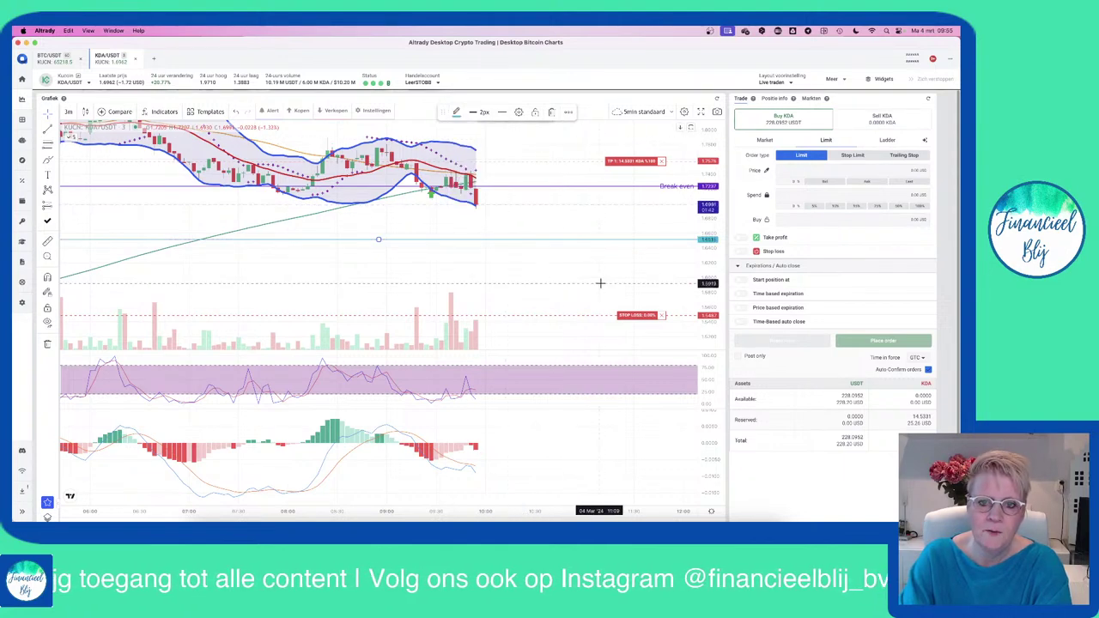
left_click(550, 232)
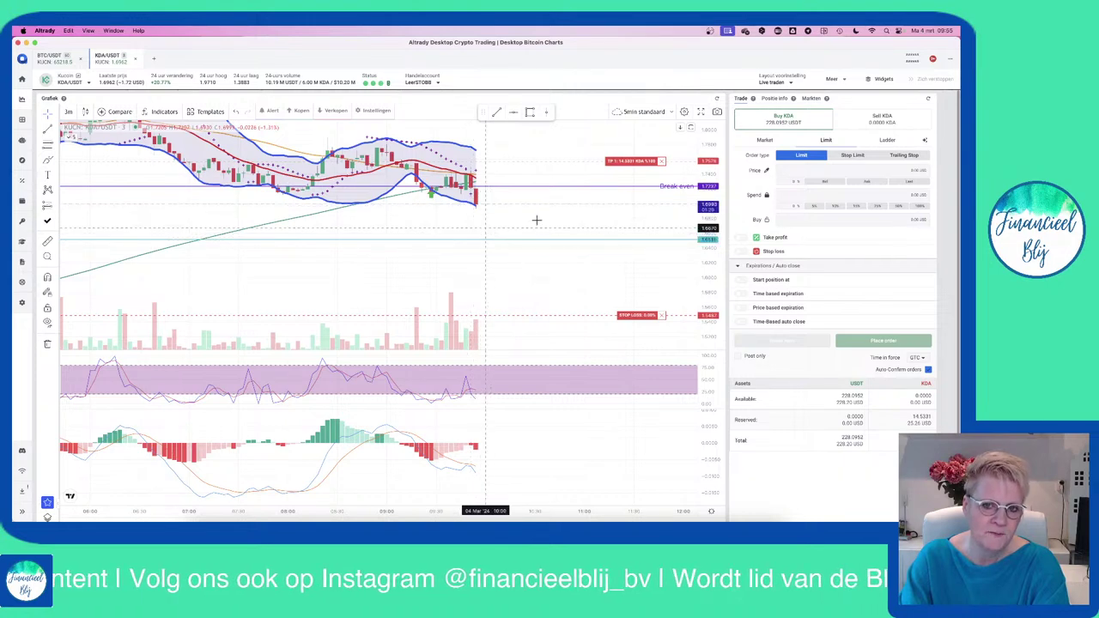
- Compare the KDA/USDT price movement with the BTC/USDT chart and return to KDA/USDT
left_click_drag(557, 225, 503, 231)
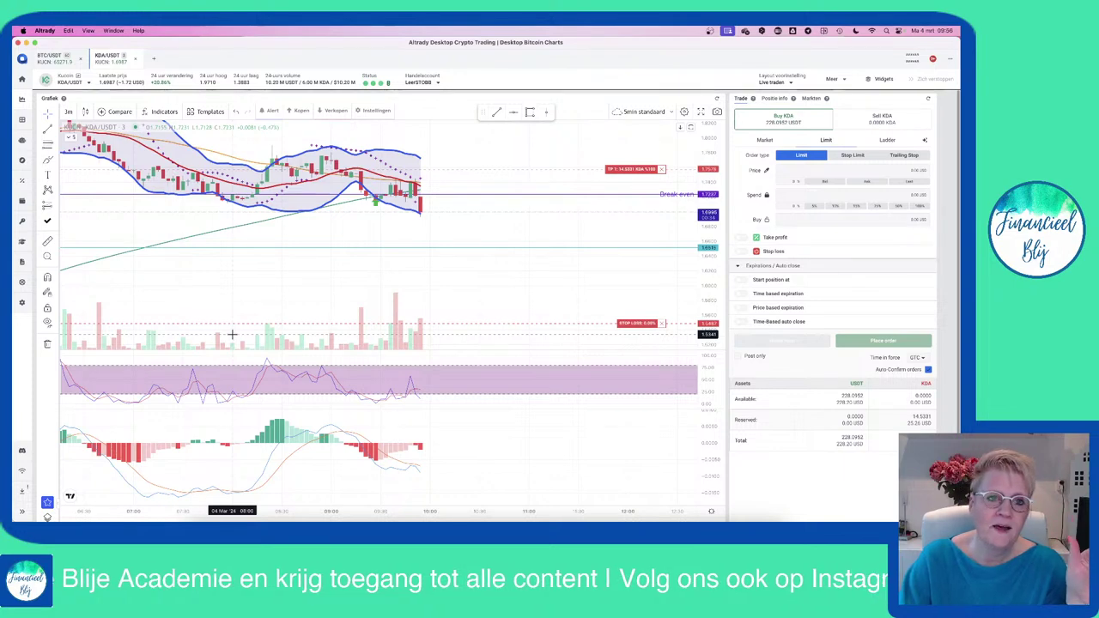
left_click(56, 57)
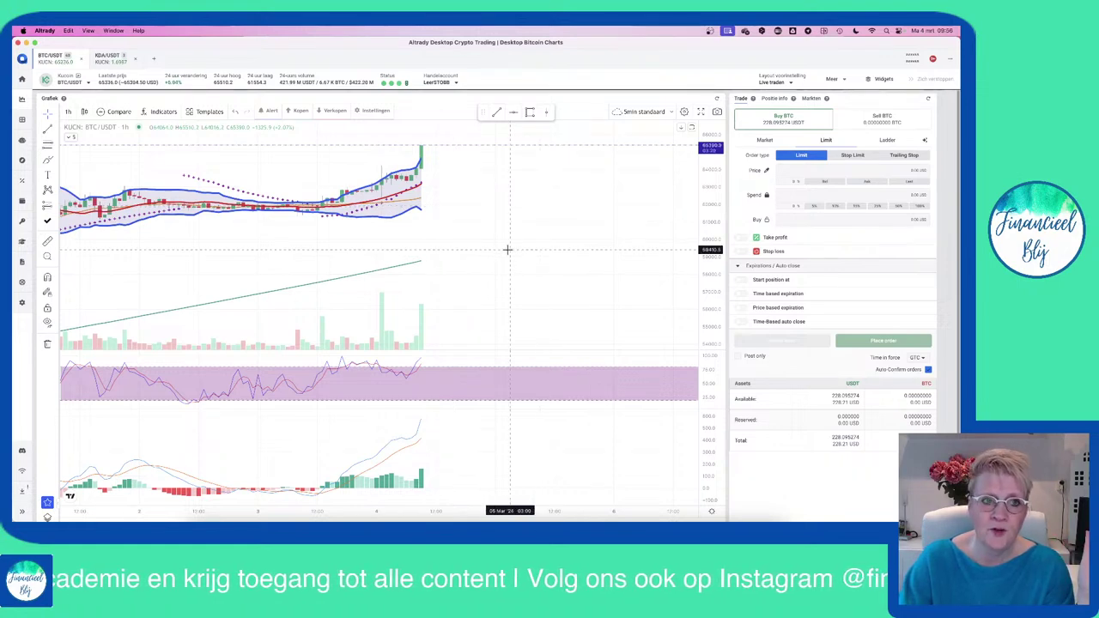
left_click(107, 56)
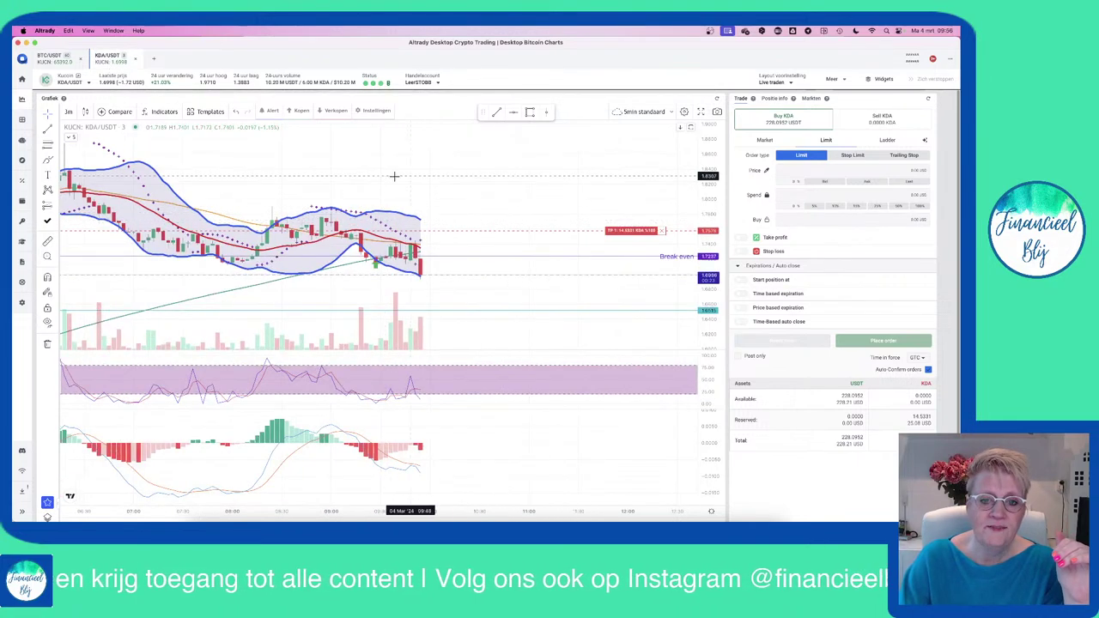
left_click_drag(444, 185, 442, 148)
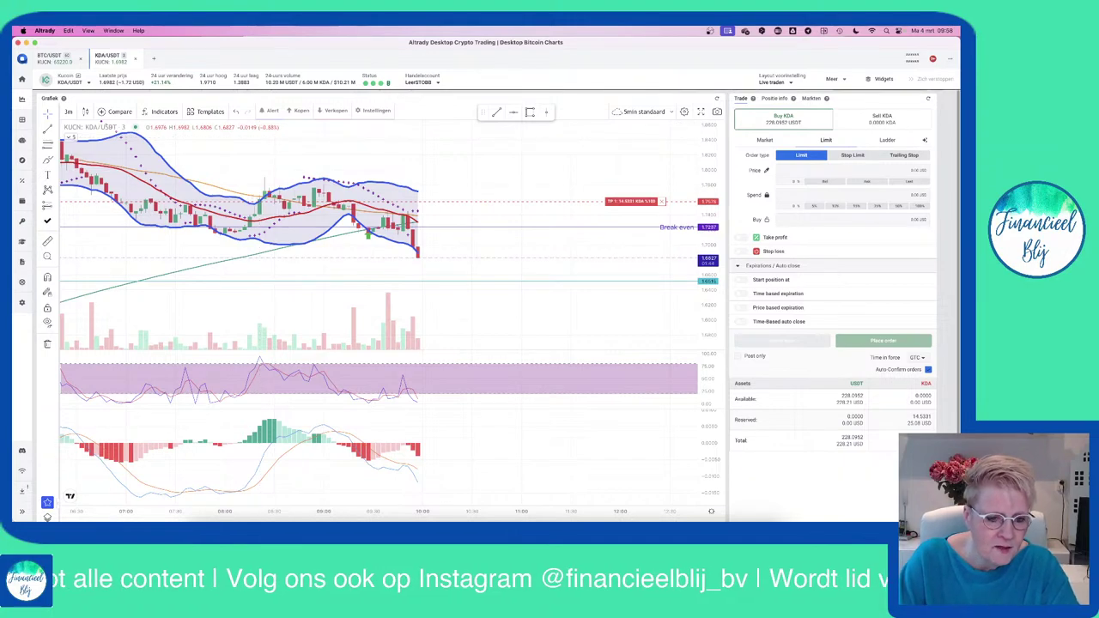
- Bring up the Trade plan sheet in Excel, enlarge its window to show the whole plan, and compare it with the KDA/USDT chart
key("super+Tab")
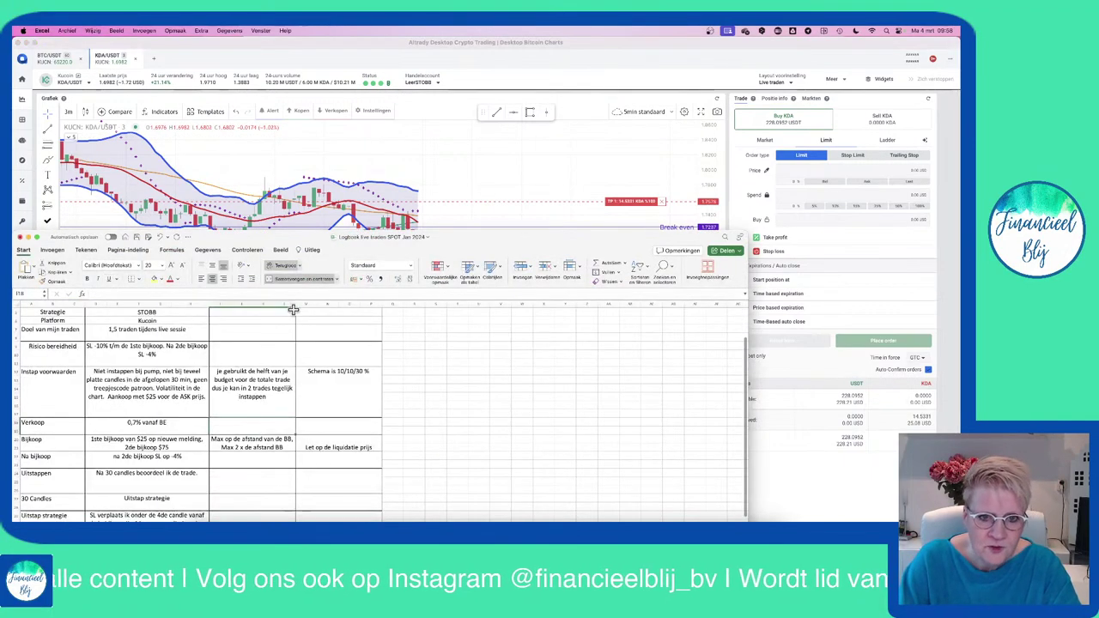
left_click_drag(461, 237, 489, 82)
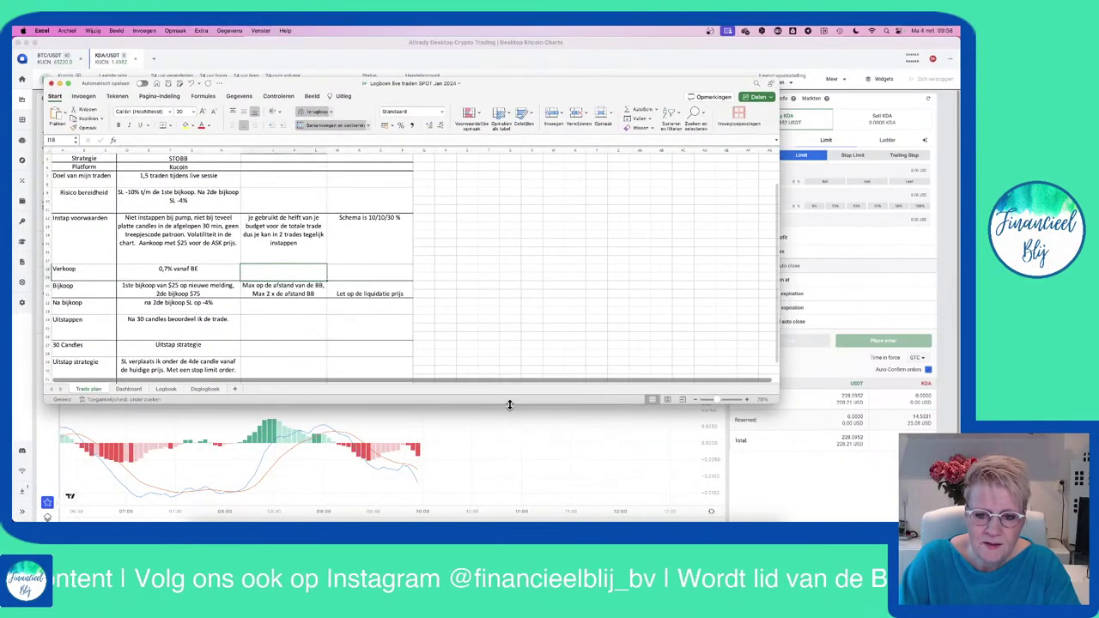
left_click_drag(509, 406, 512, 504)
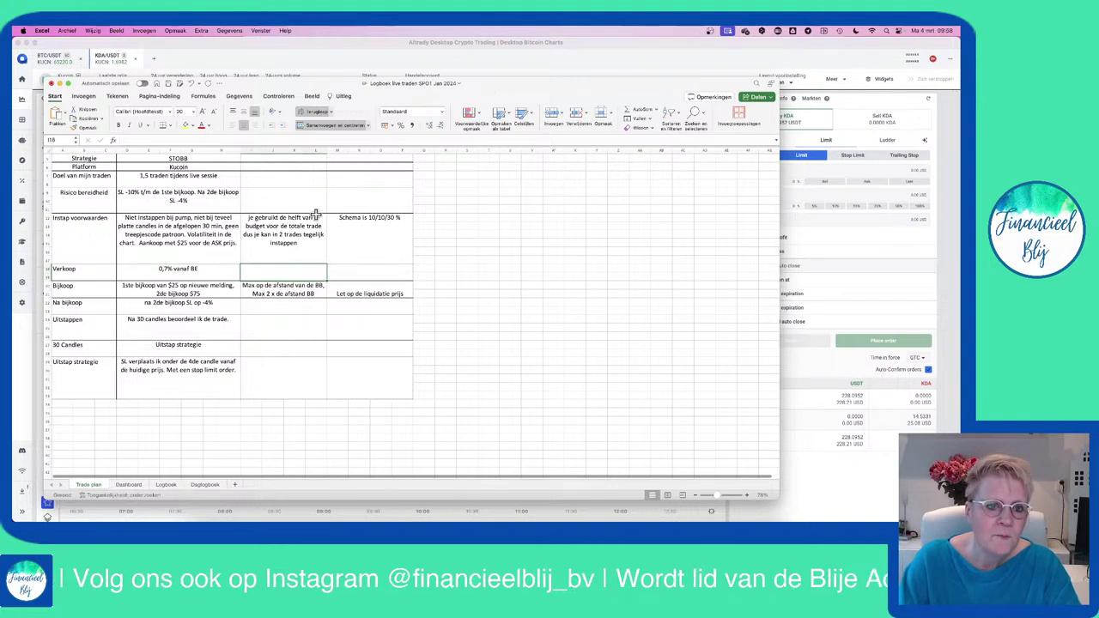
scroll(238, 293, "up", 2)
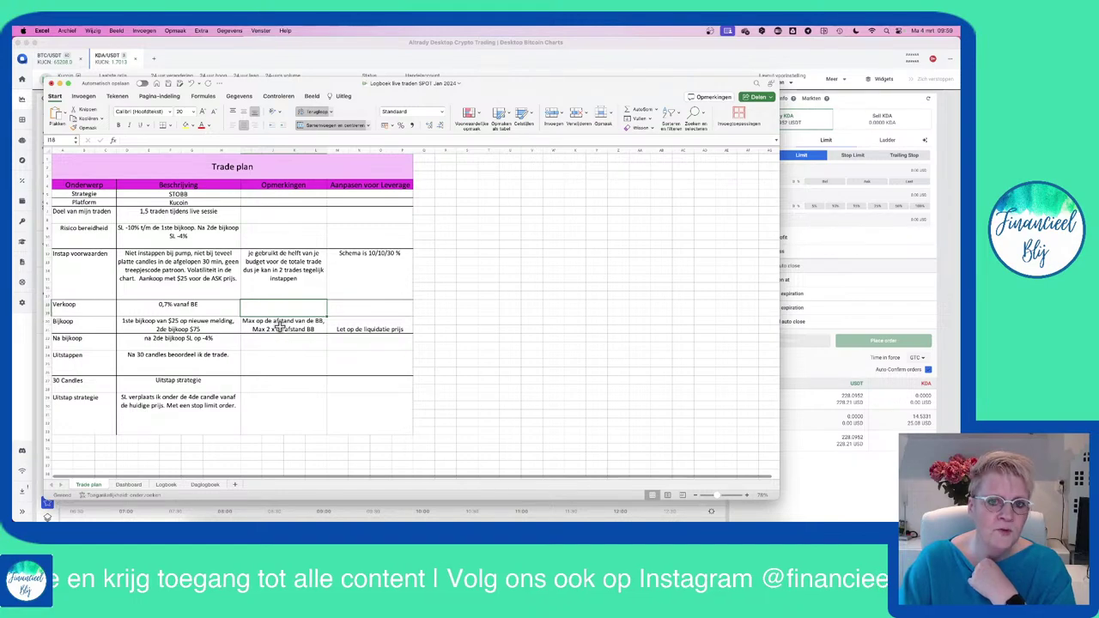
left_click(341, 69)
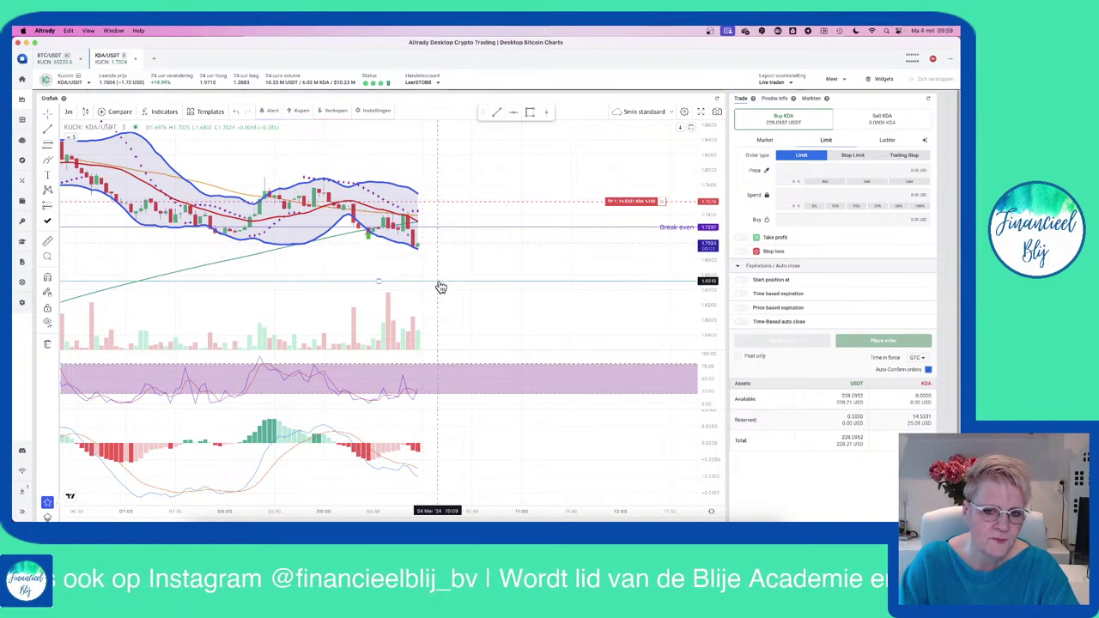
key("super+Tab")
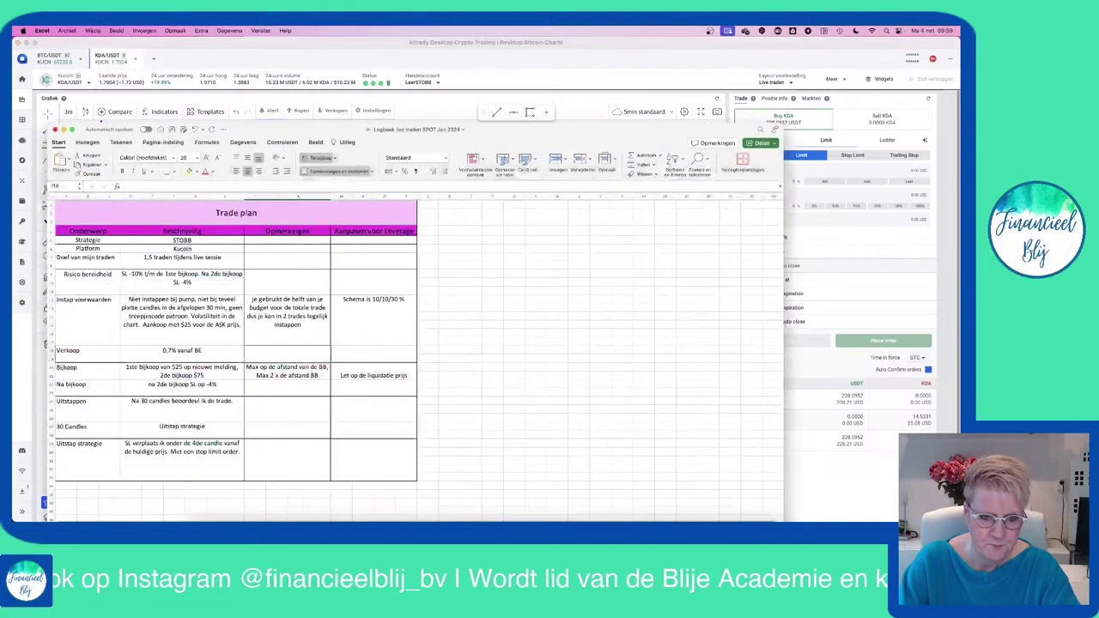
- Review the Dashboard, Logboek and Daglogboek sheets in the trading logbook, closing the accessibility pane, and return to Logboek
left_click_drag(345, 127, 362, 67)
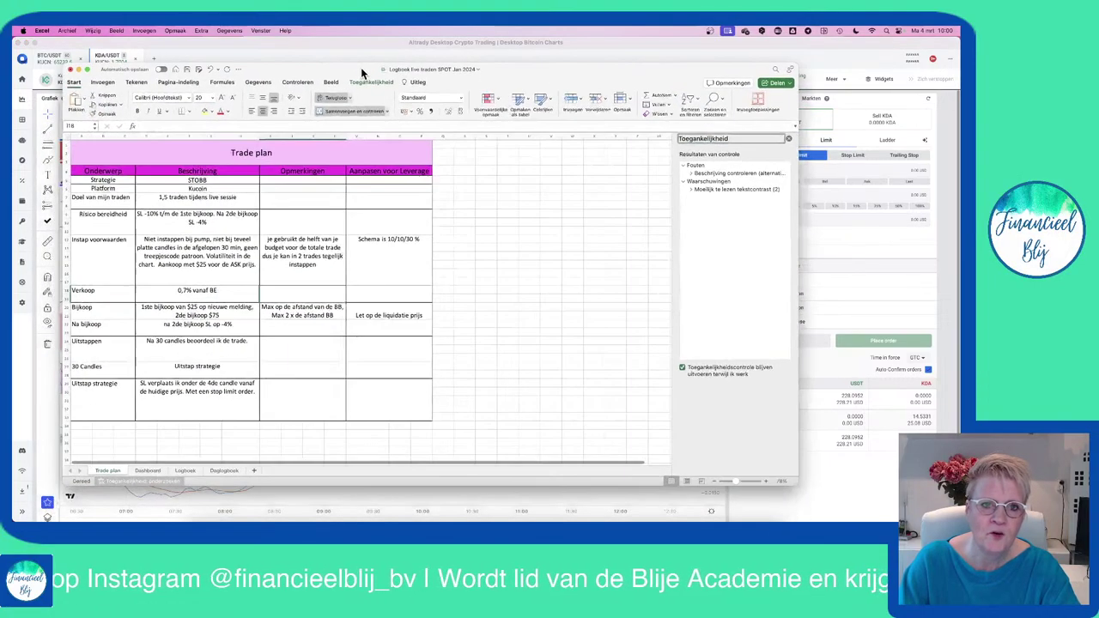
left_click(146, 471)
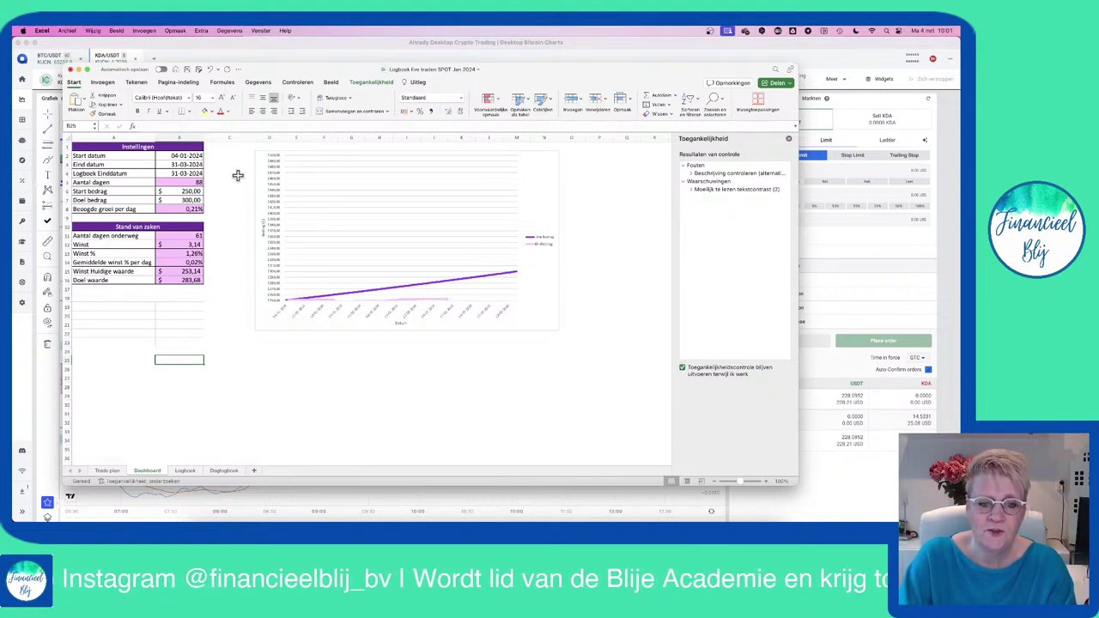
left_click(188, 471)
scroll(348, 291, "up", 5)
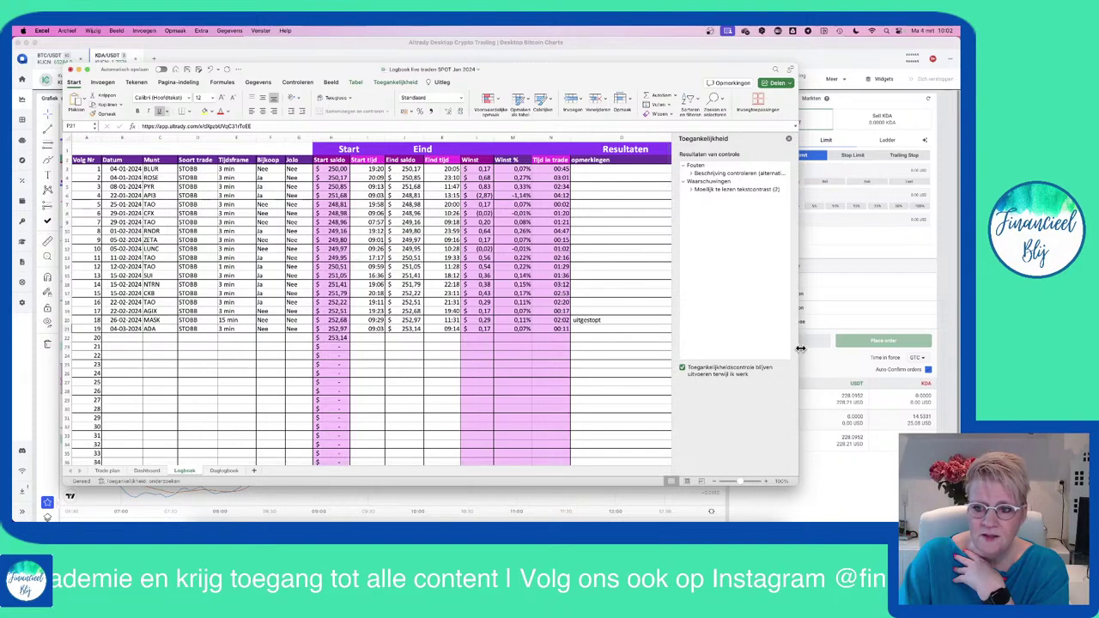
left_click(789, 139)
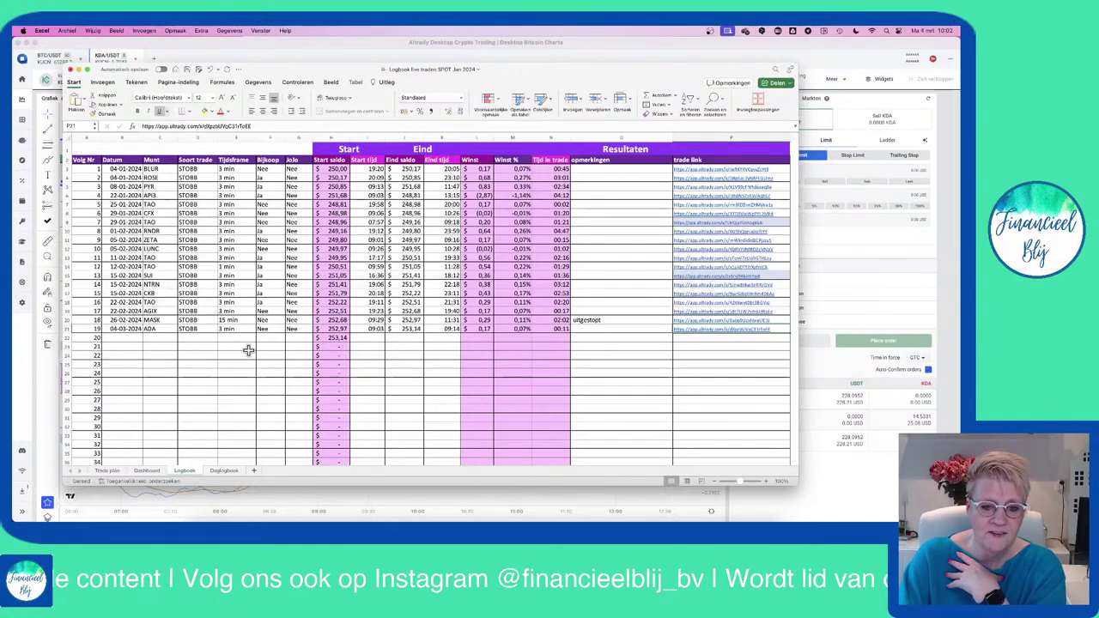
left_click(224, 471)
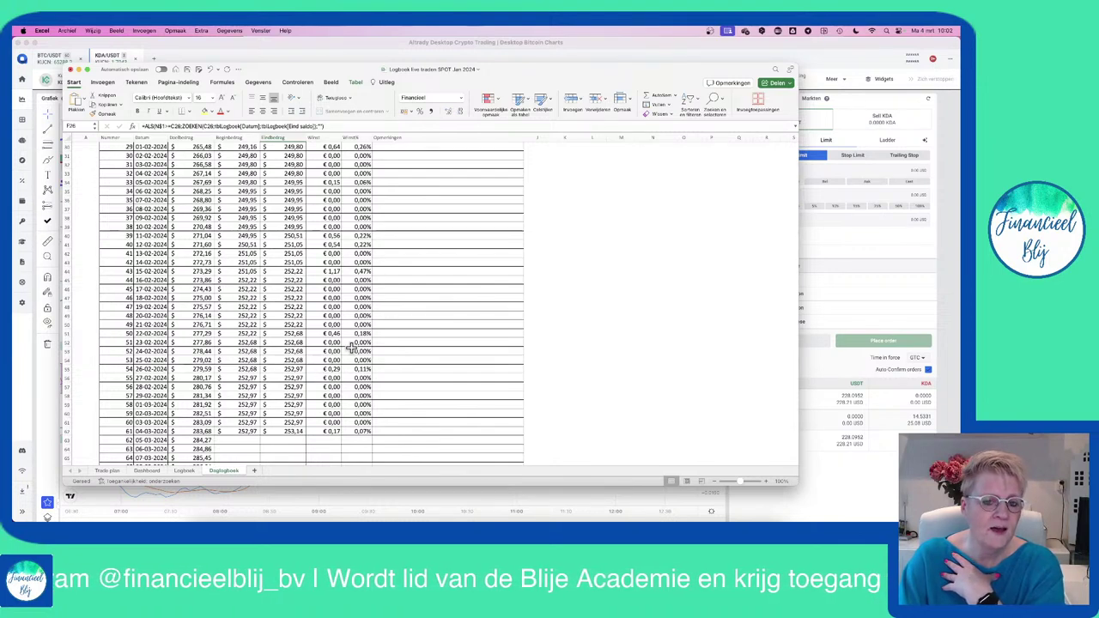
left_click(186, 470)
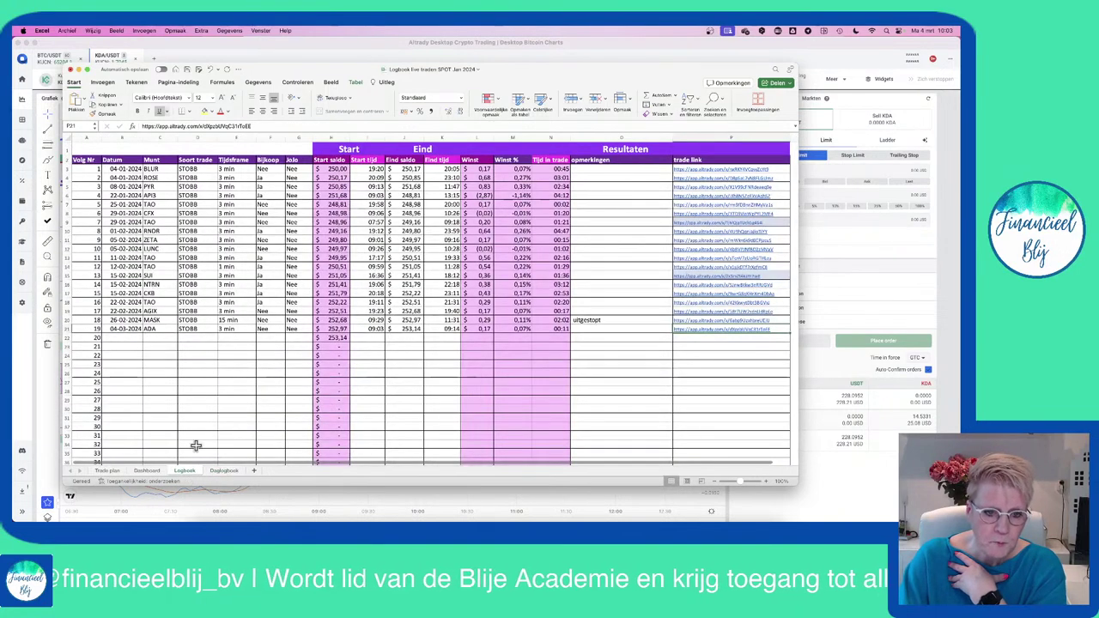
- Check the KDA/USDT chart and start logbook row 20 with date 4-3-2024 and coin KDA
left_click(337, 59)
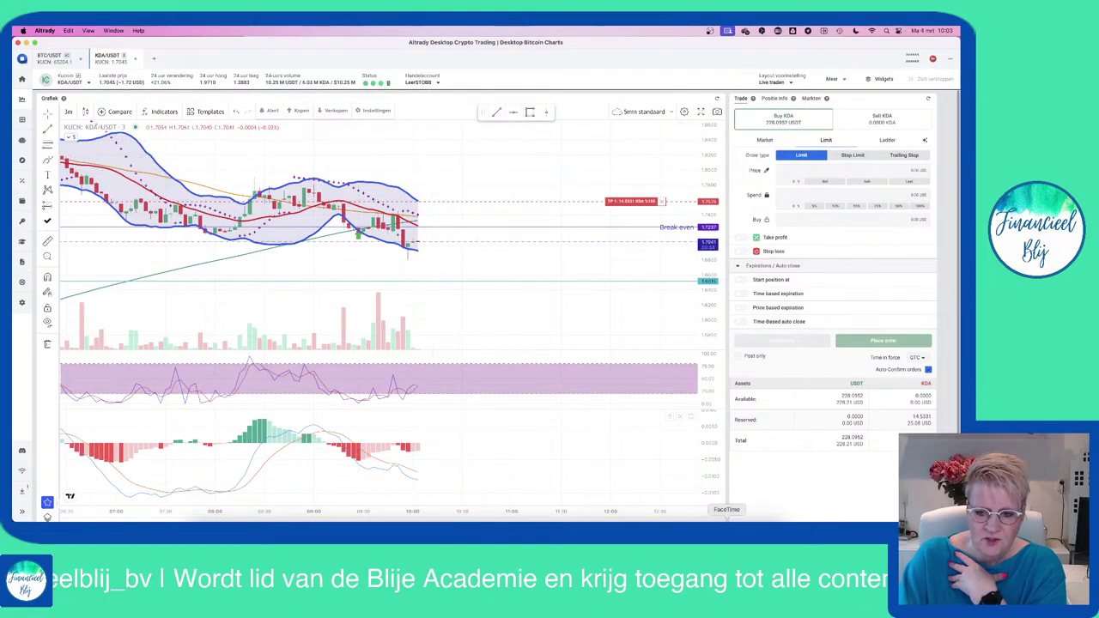
left_click(696, 518)
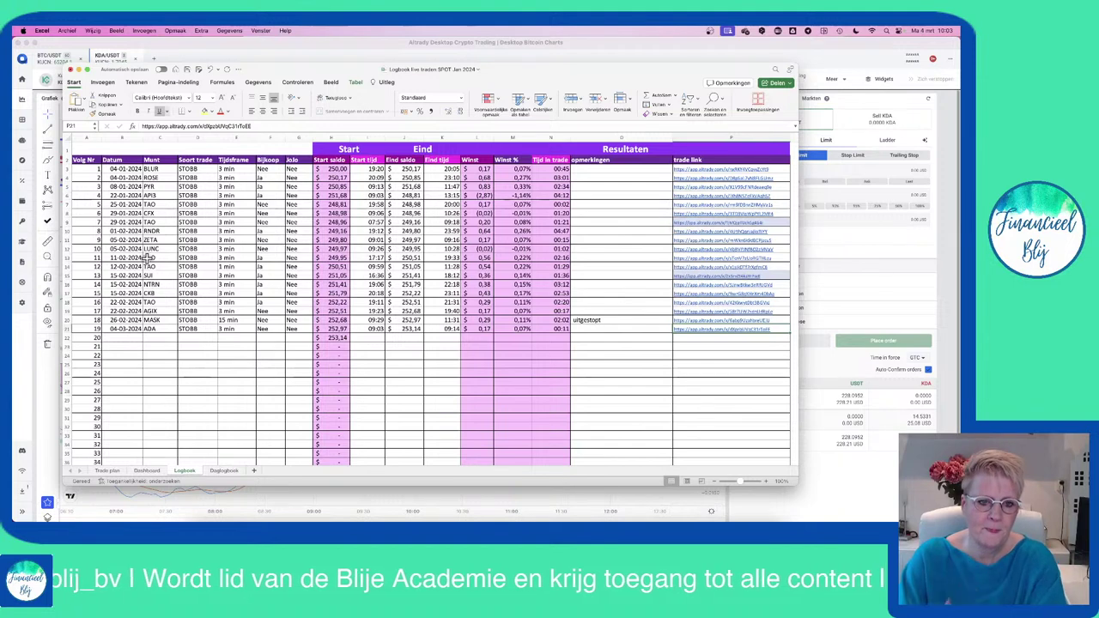
left_click(123, 337)
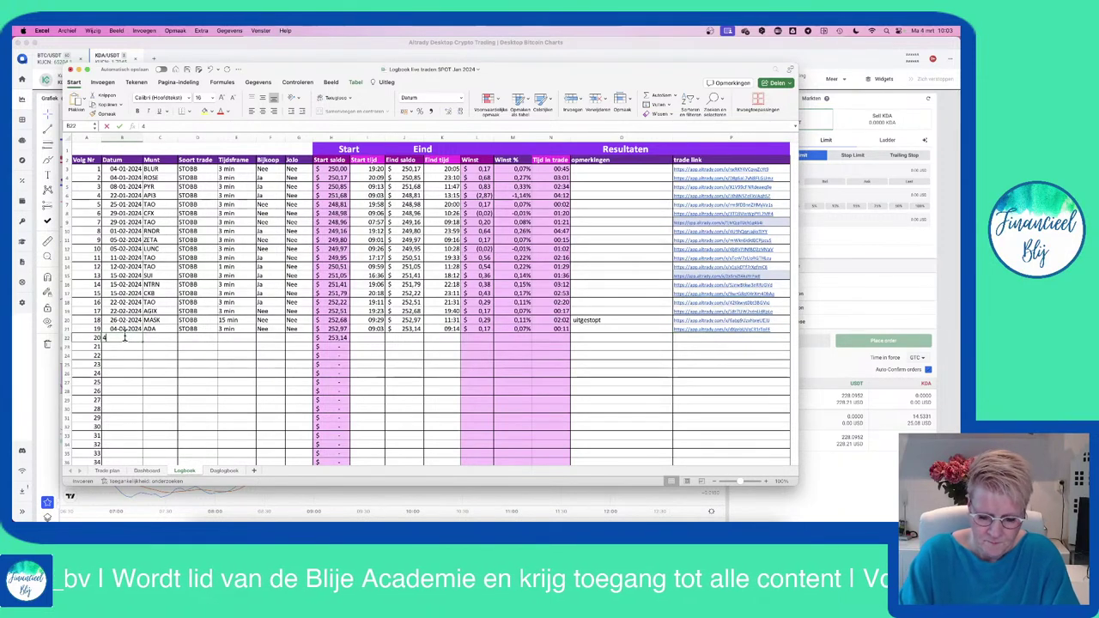
type("4-3-2024")
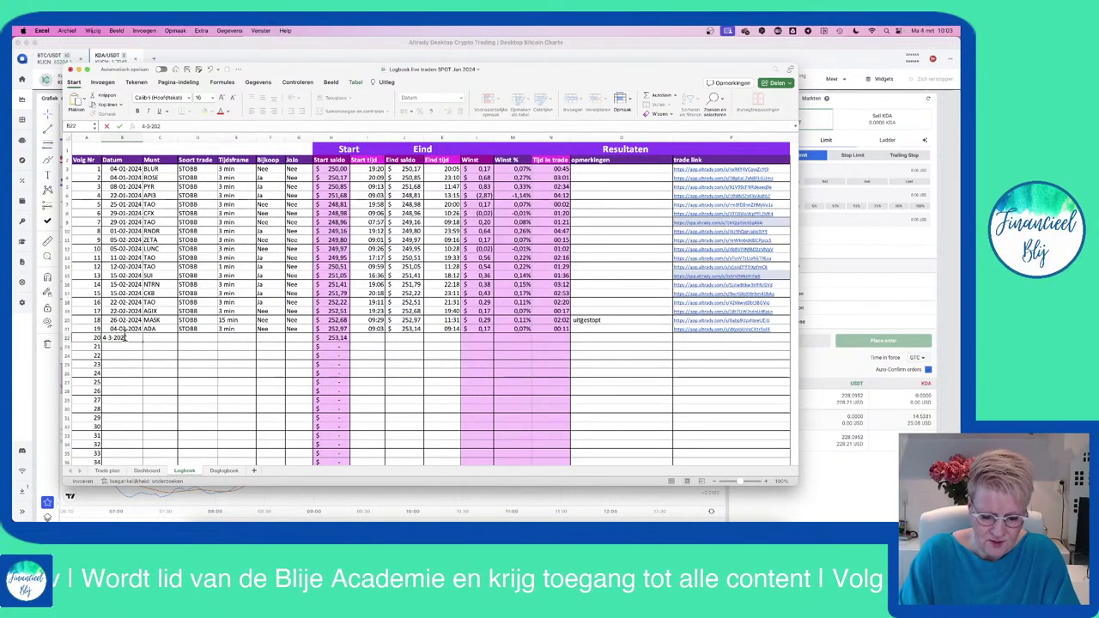
left_click(162, 337)
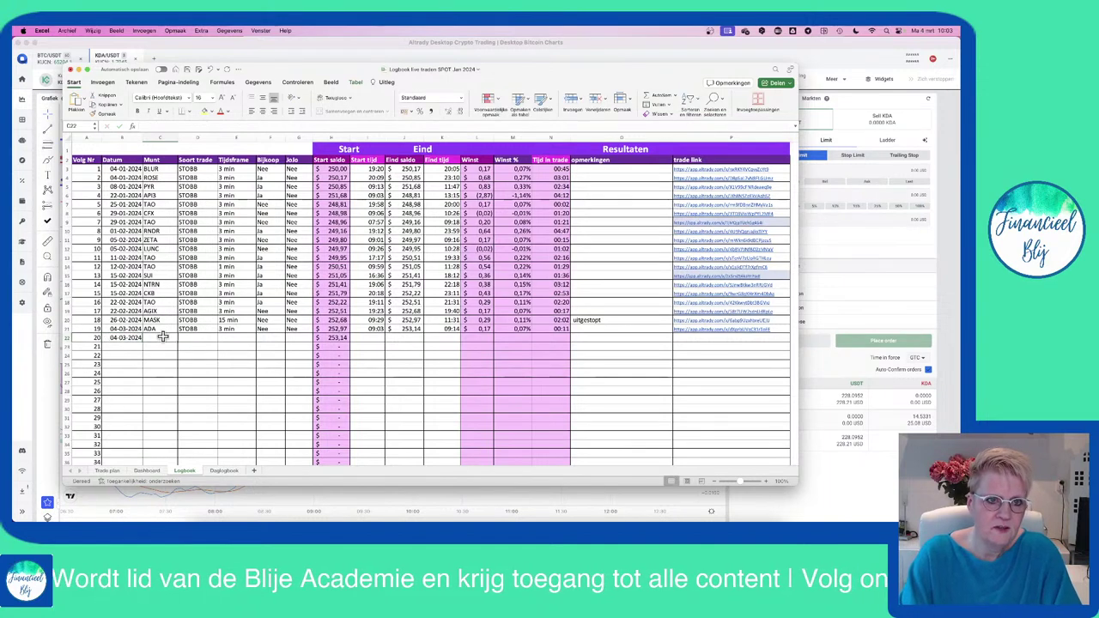
type("KDA")
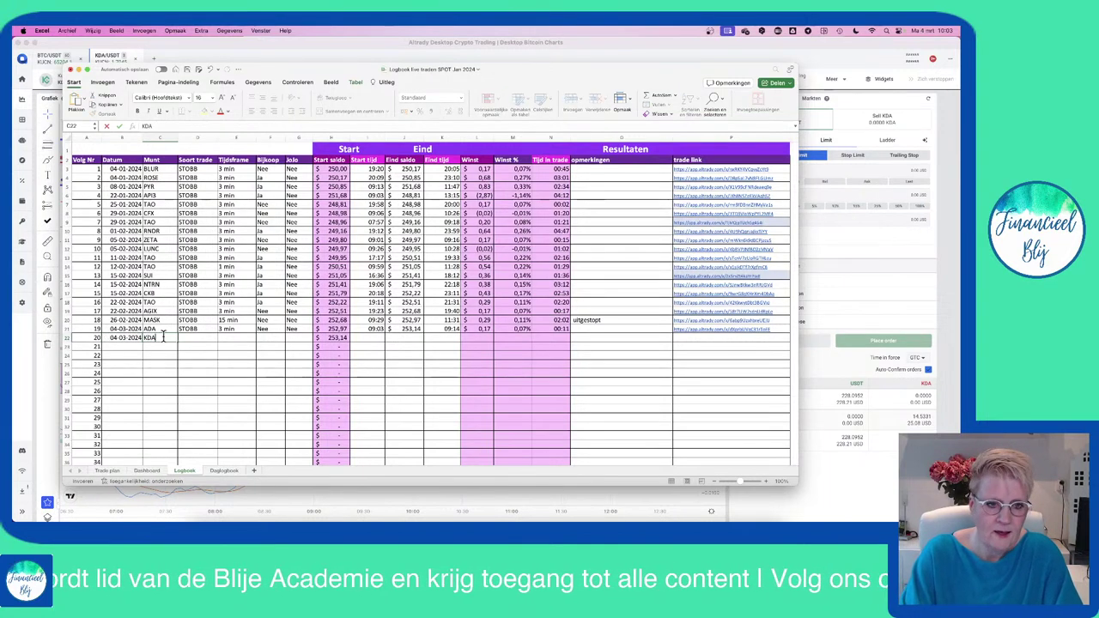
- Set the KDA log entry's trade type to STOBB and its timeframe to 3 min
left_click(196, 337)
type("S")
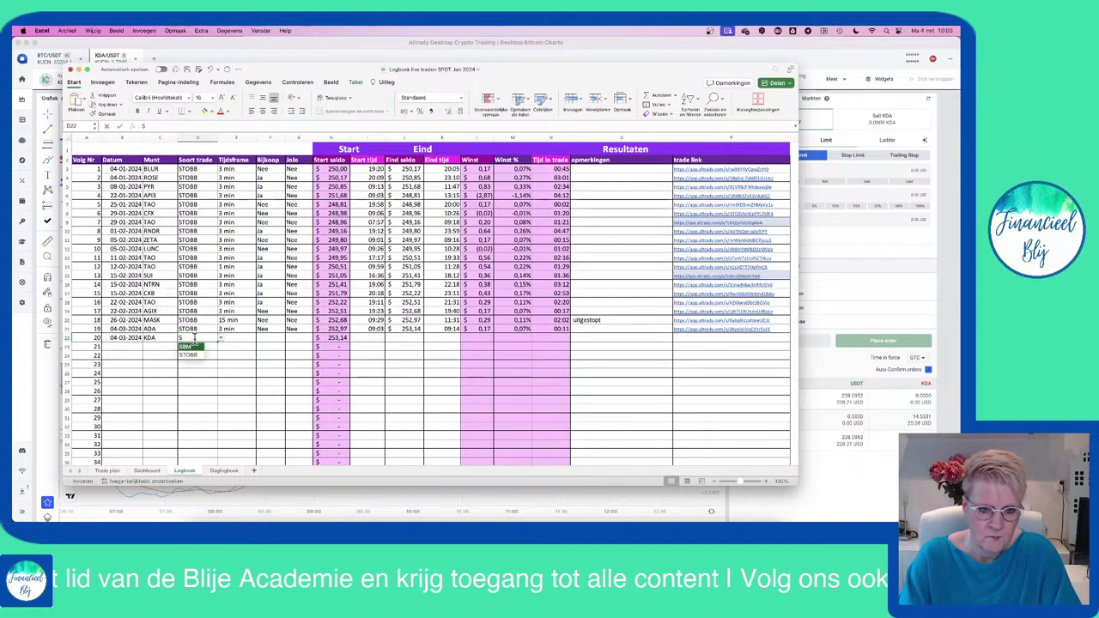
left_click(192, 353)
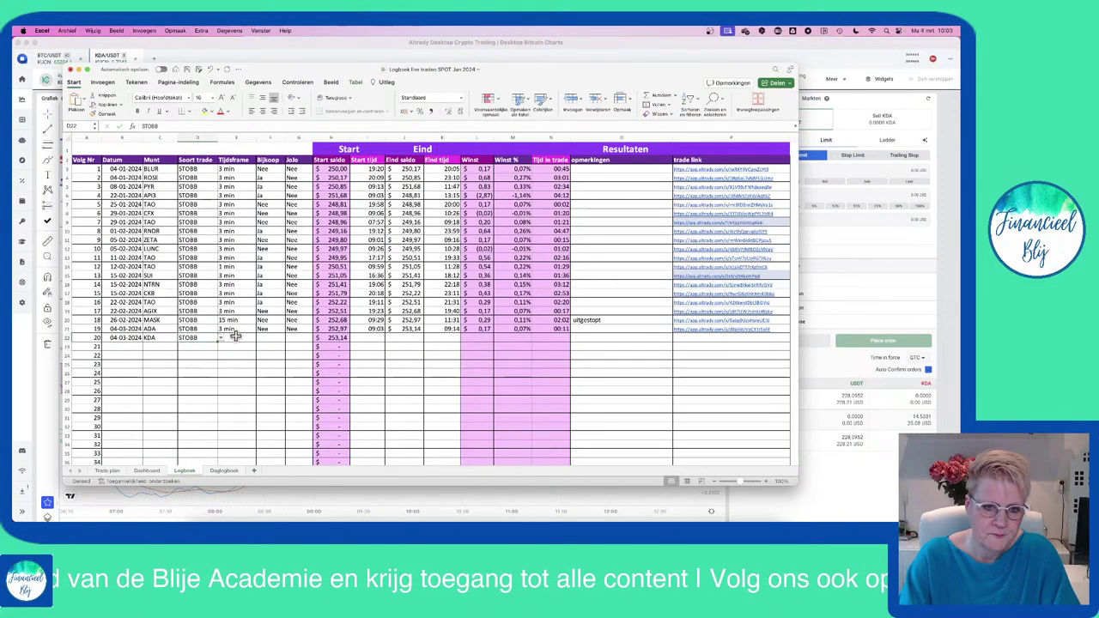
left_click(235, 336)
type("3")
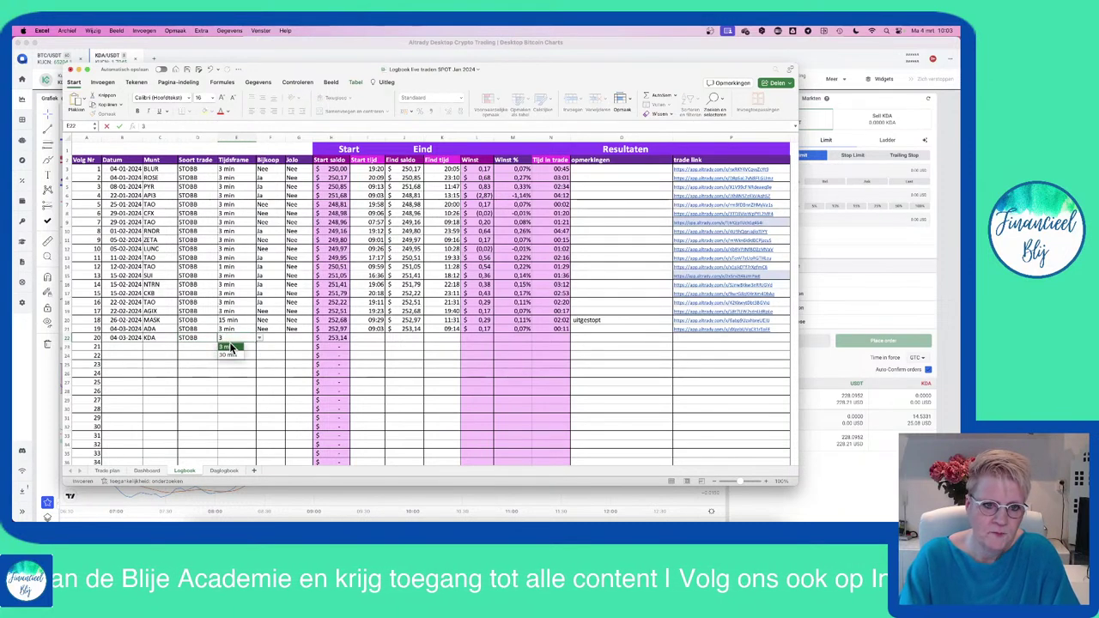
left_click(229, 343)
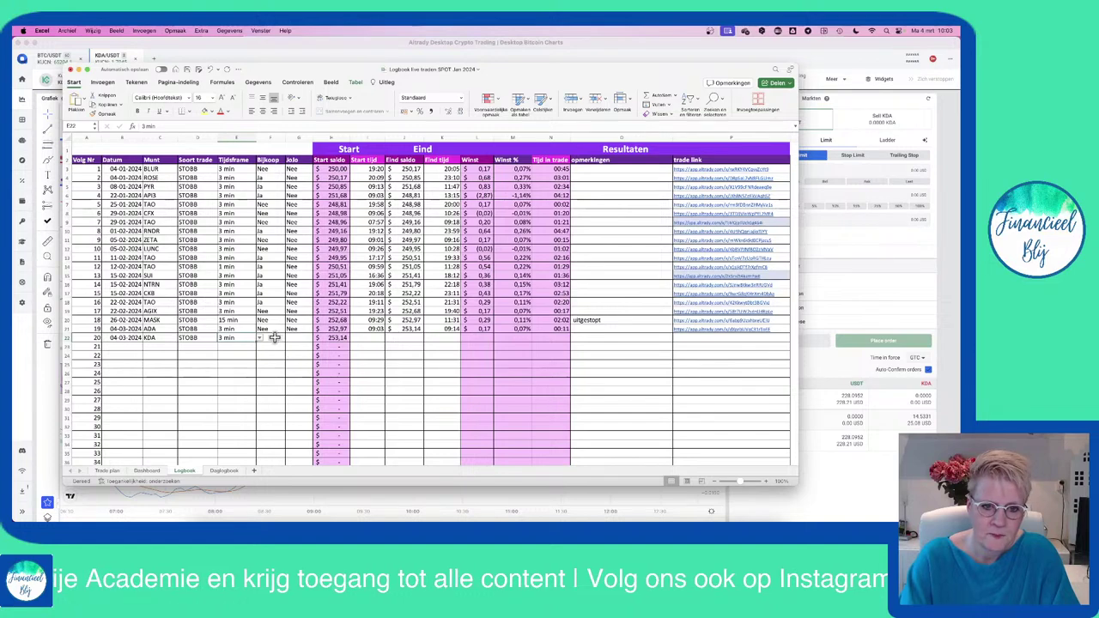
left_click(273, 338)
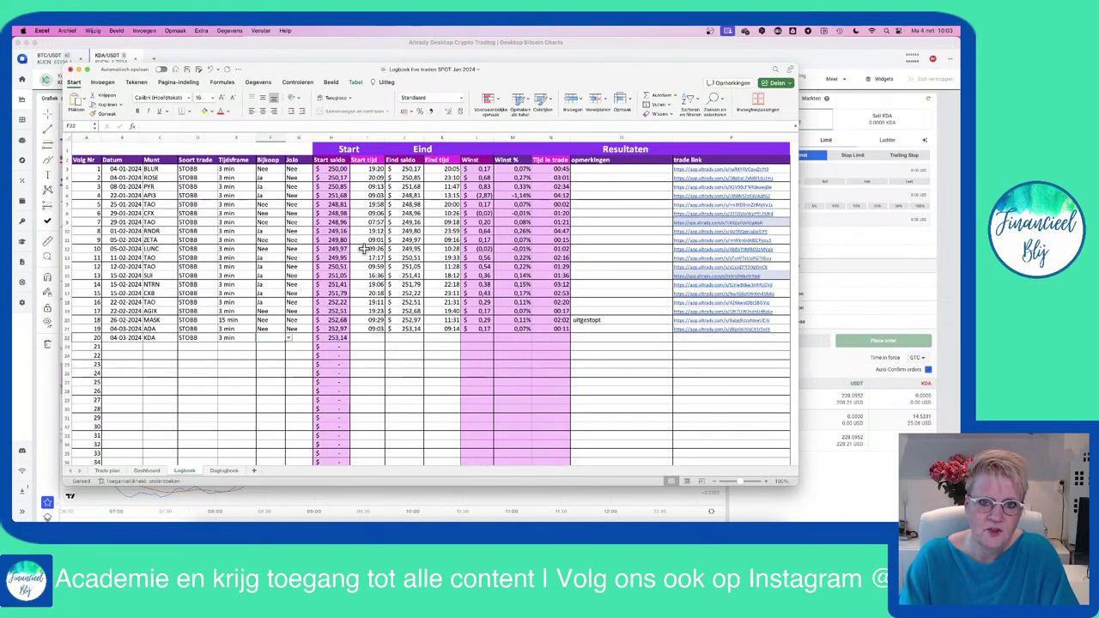
- Look up the KDA entry on the Altrady chart and enter 9:27 as its start time in the logbook
left_click_drag(338, 65, 334, 106)
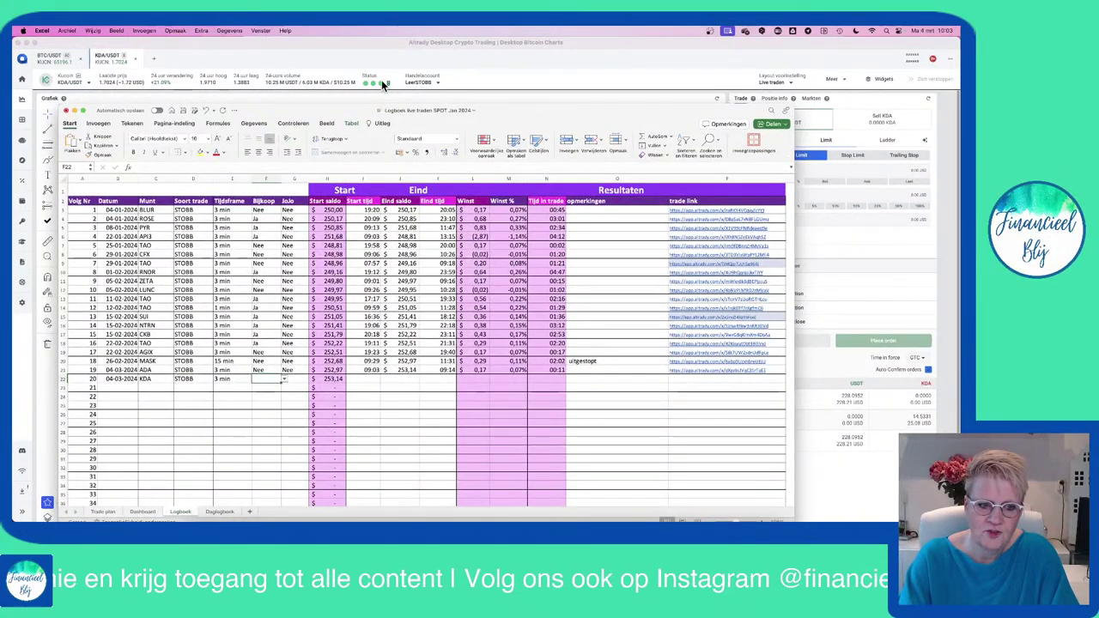
left_click_drag(361, 111, 329, 142)
left_click(367, 49)
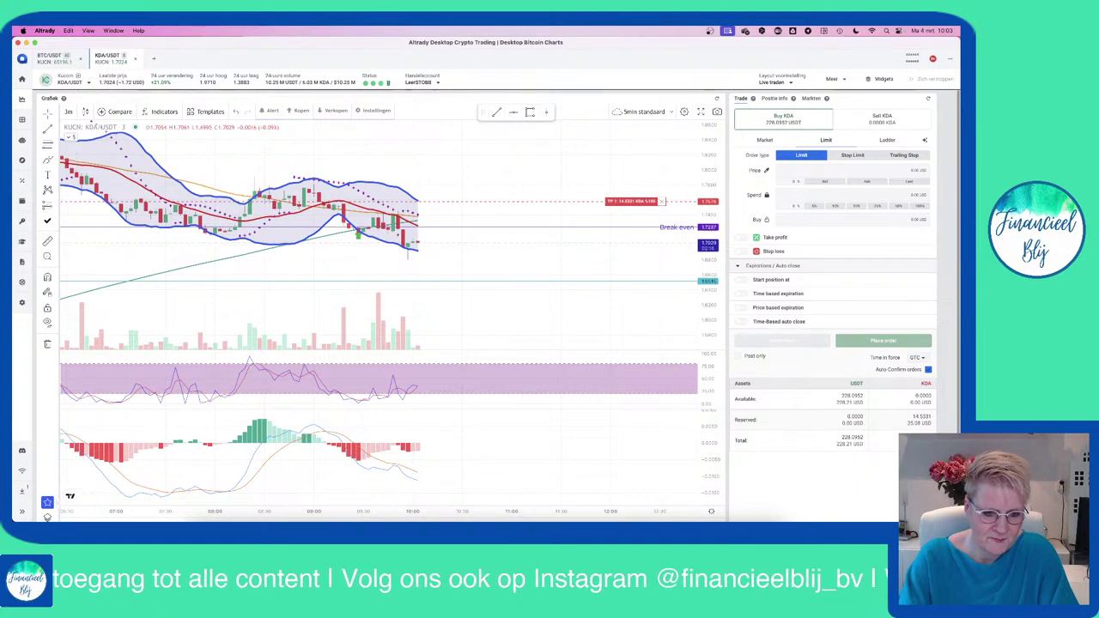
key("super+Tab")
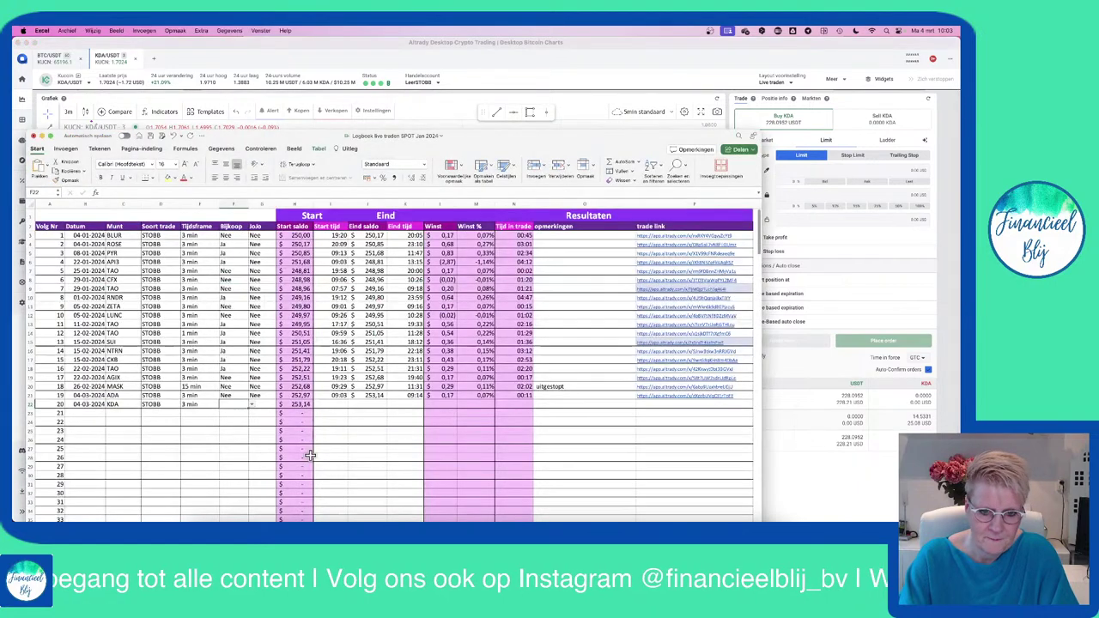
left_click(338, 406)
type("9:2")
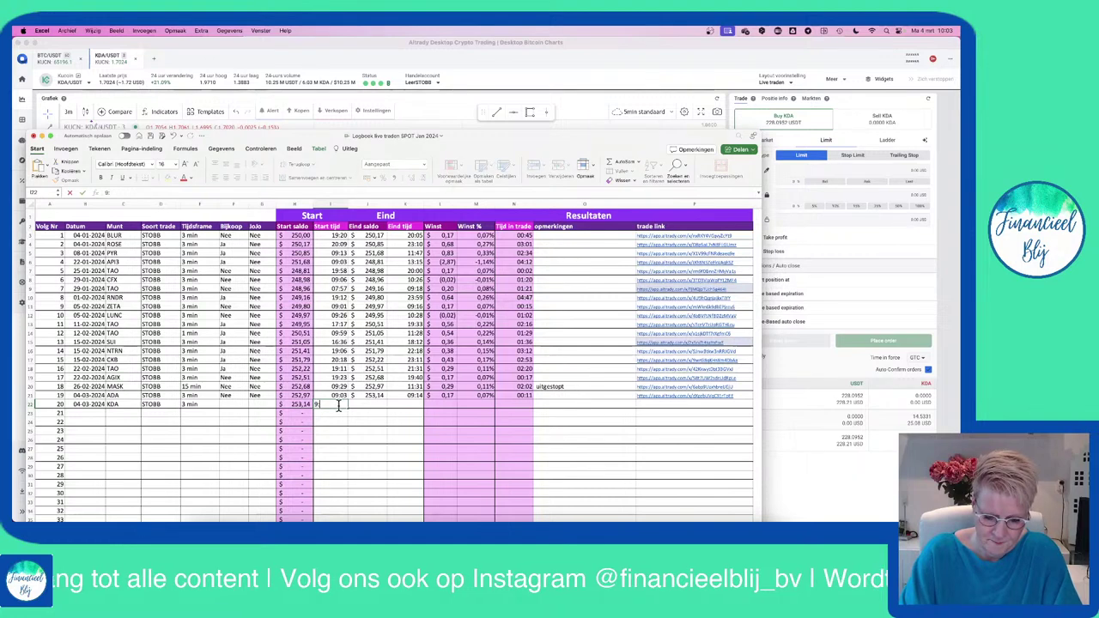
type("7")
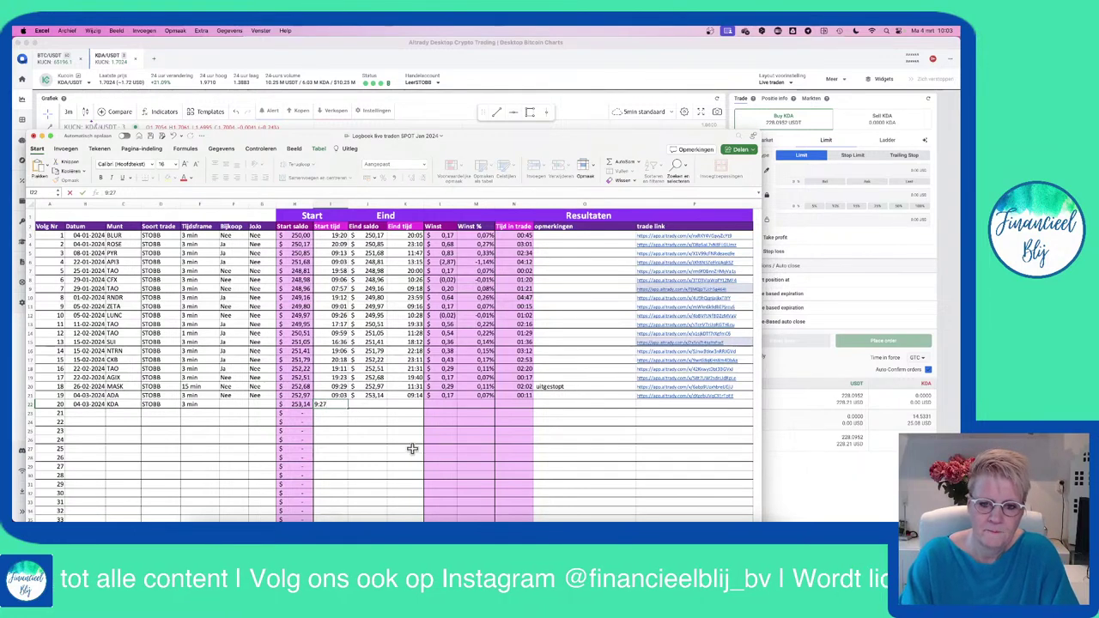
left_click(409, 449)
- Switch to Altrady and prepare an AGIX/USDT limit buy at the ask price, spending 25 USDT
left_click(497, 75)
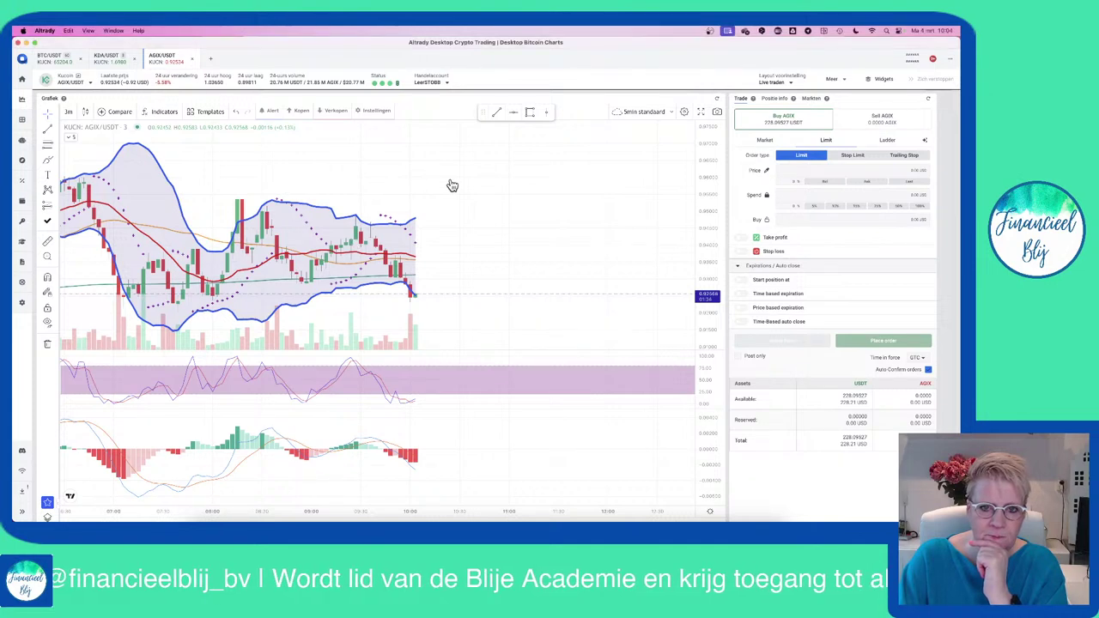
left_click_drag(352, 162, 397, 157)
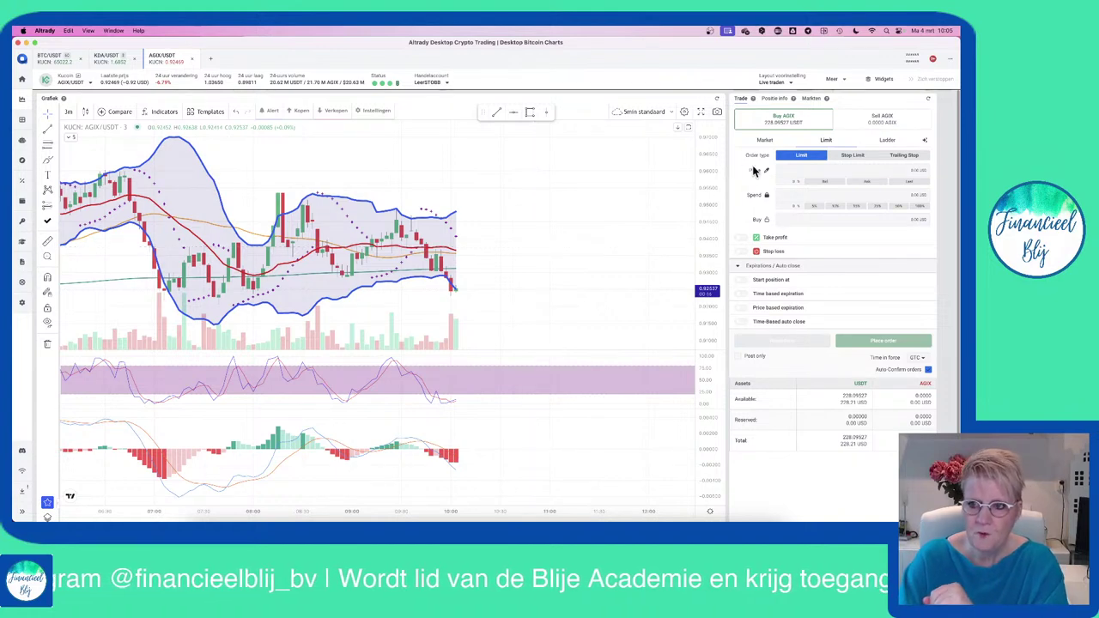
left_click(869, 182)
left_click(834, 195)
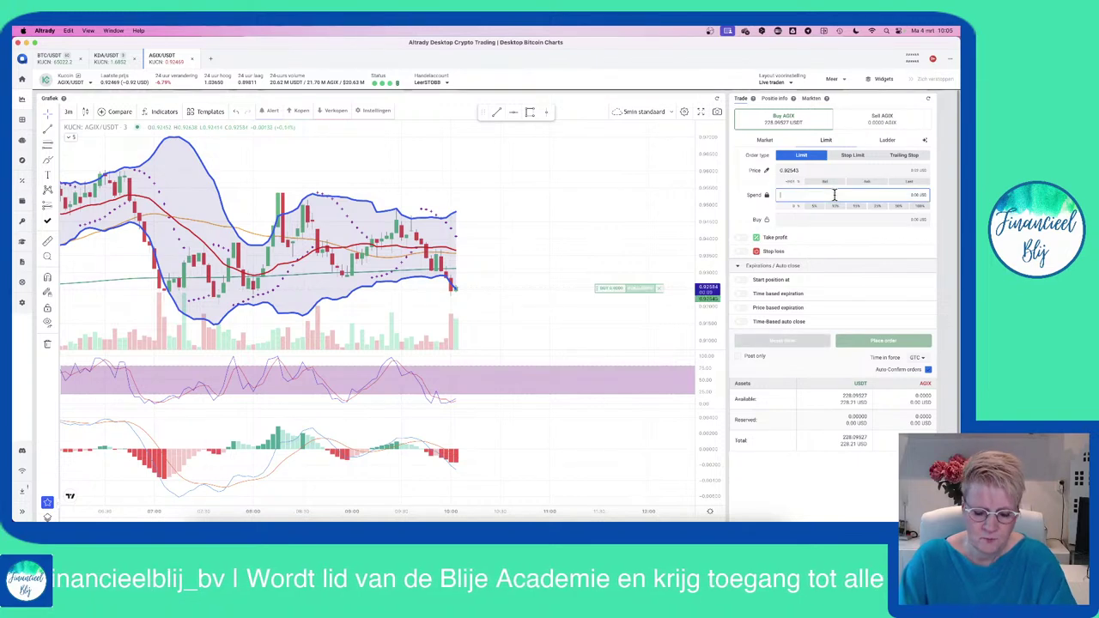
type("25")
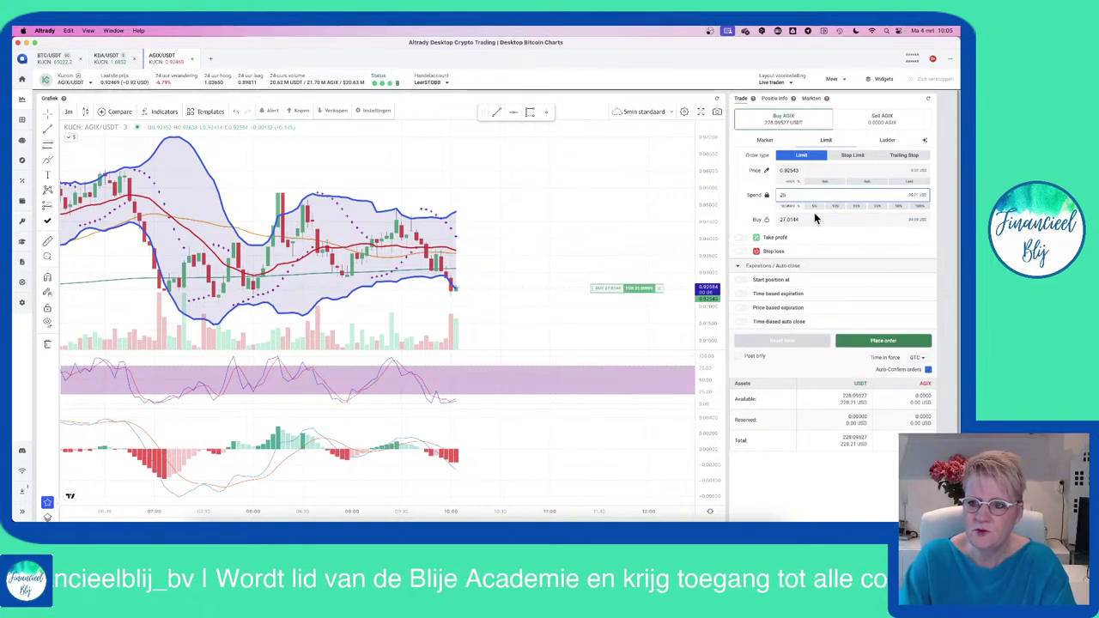
- Enable take profit on the AGIX buy order and set the target price to 0.7% above entry
left_click(743, 240)
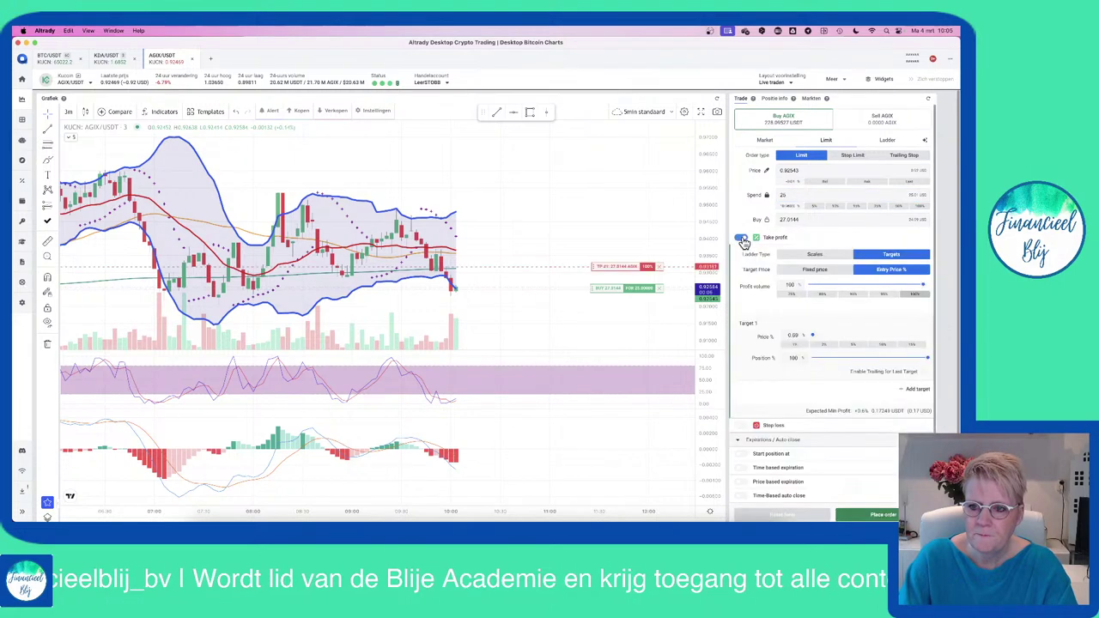
double_click(794, 335)
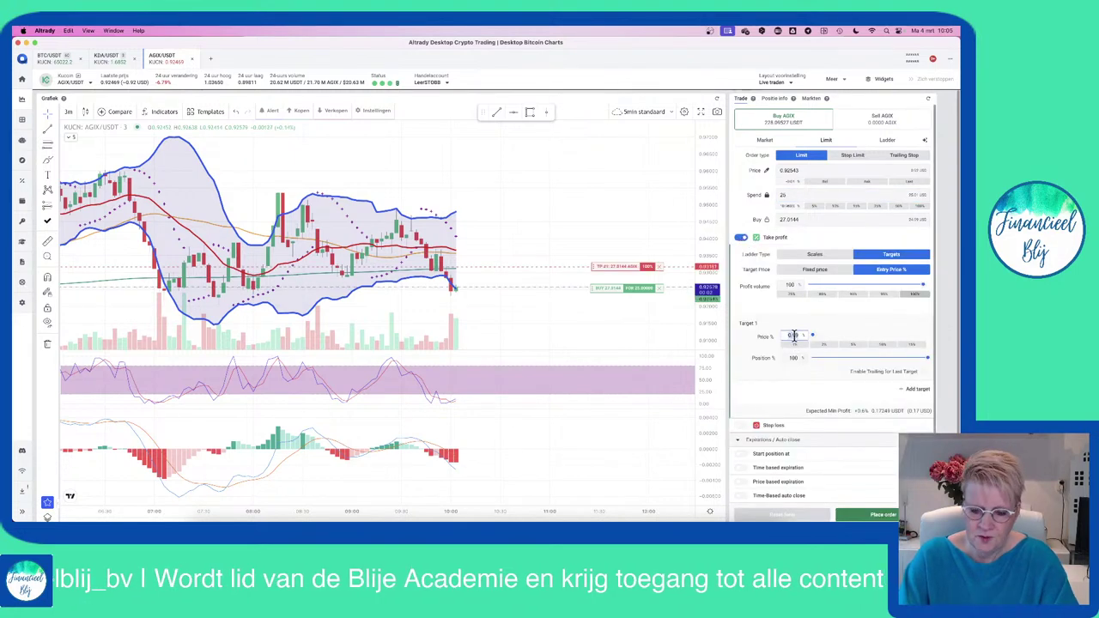
key("BackSpace")
type("0.")
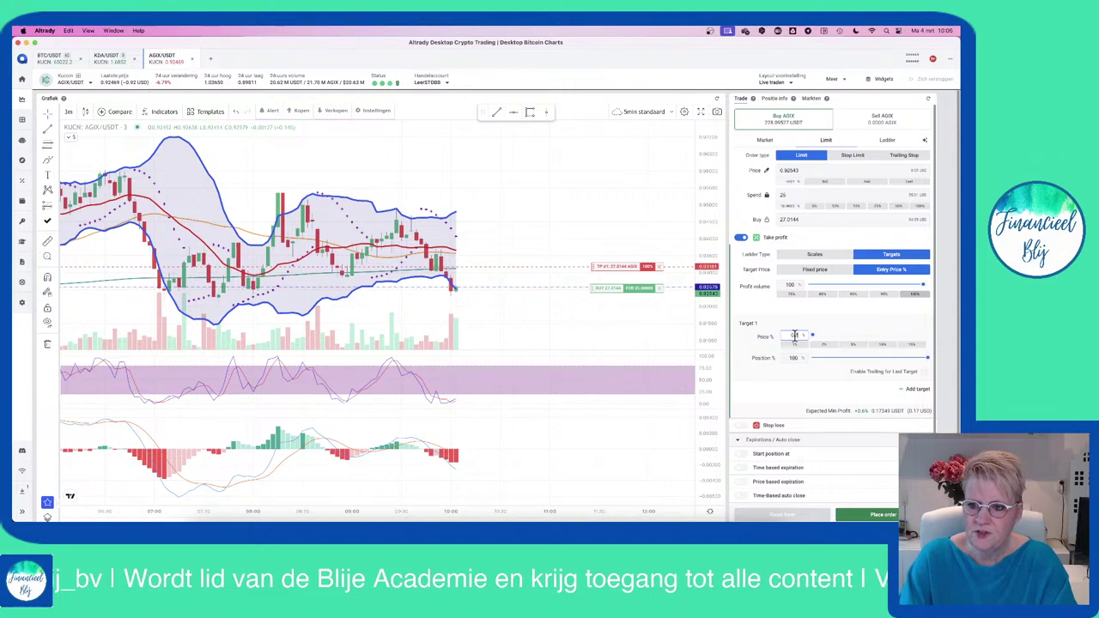
type("6")
key("BackSpace")
type("7")
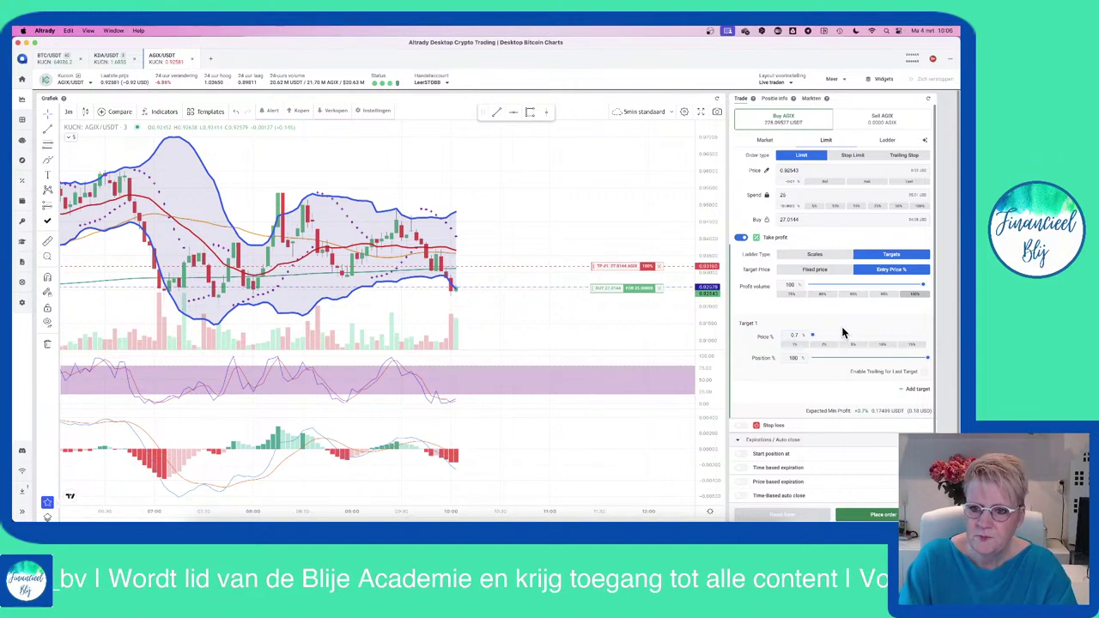
- Add a stop-market stop loss 10% below the AGIX entry price and place the order
left_click(741, 425)
scroll(782, 390, "down", 5)
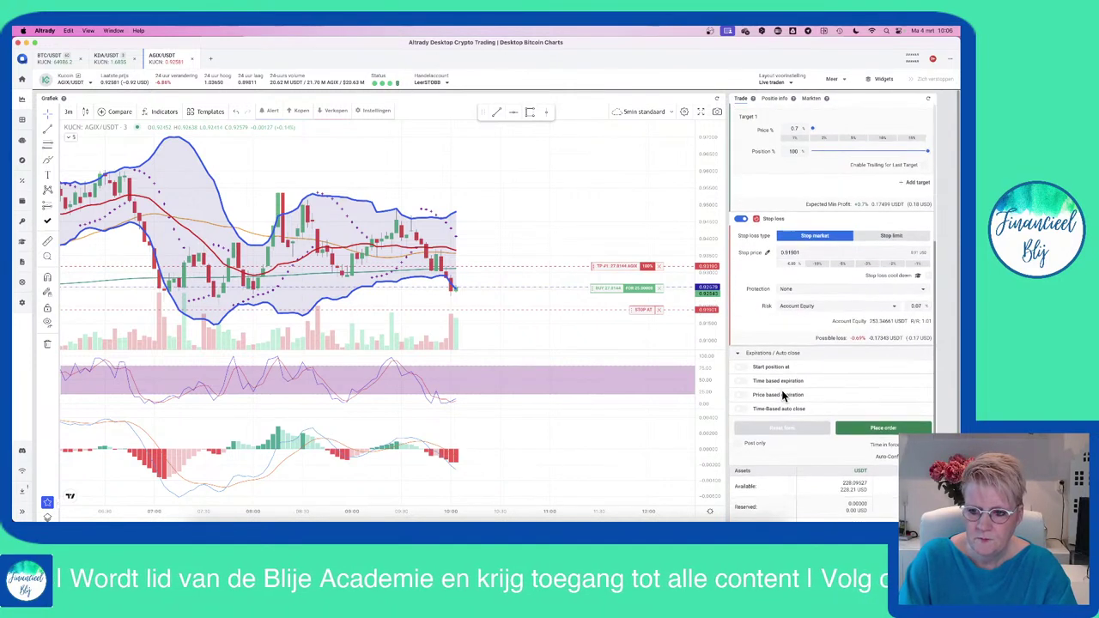
left_click(818, 259)
scroll(820, 267, "up", 5)
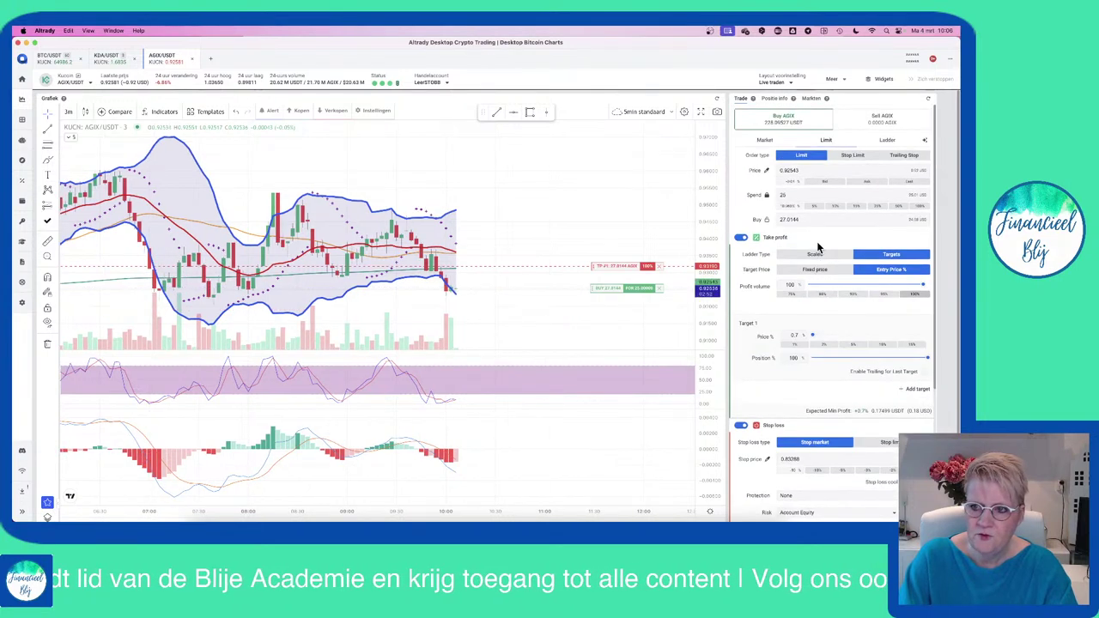
left_click(652, 271)
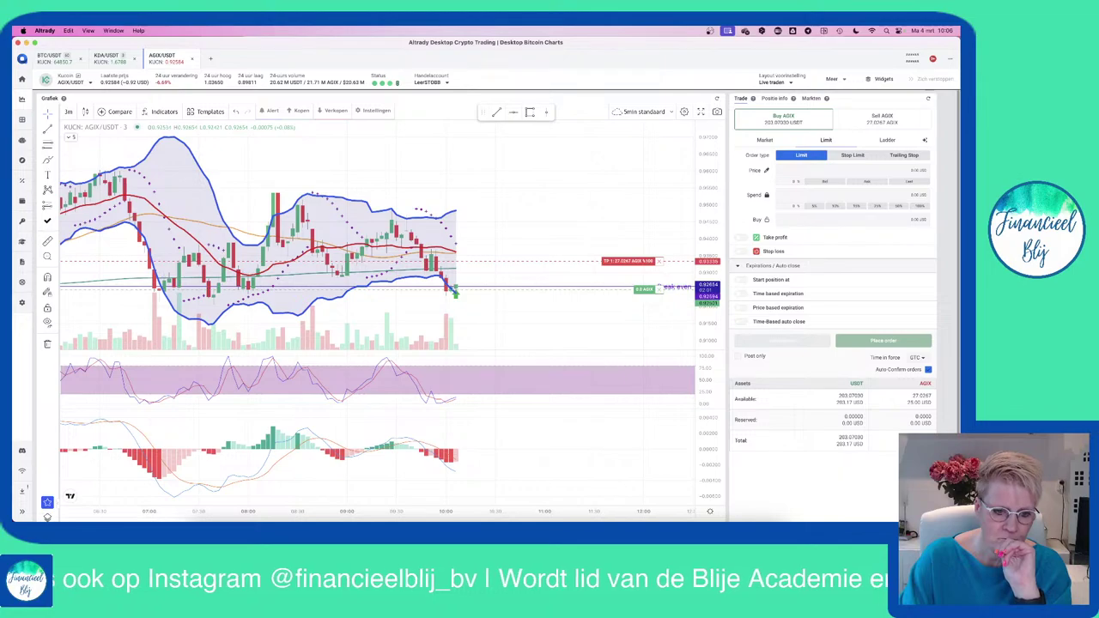
- Switch to the Excel logbook and enter date 4-3-2024 and coin AGIX in trade row 21
left_click(23, 378)
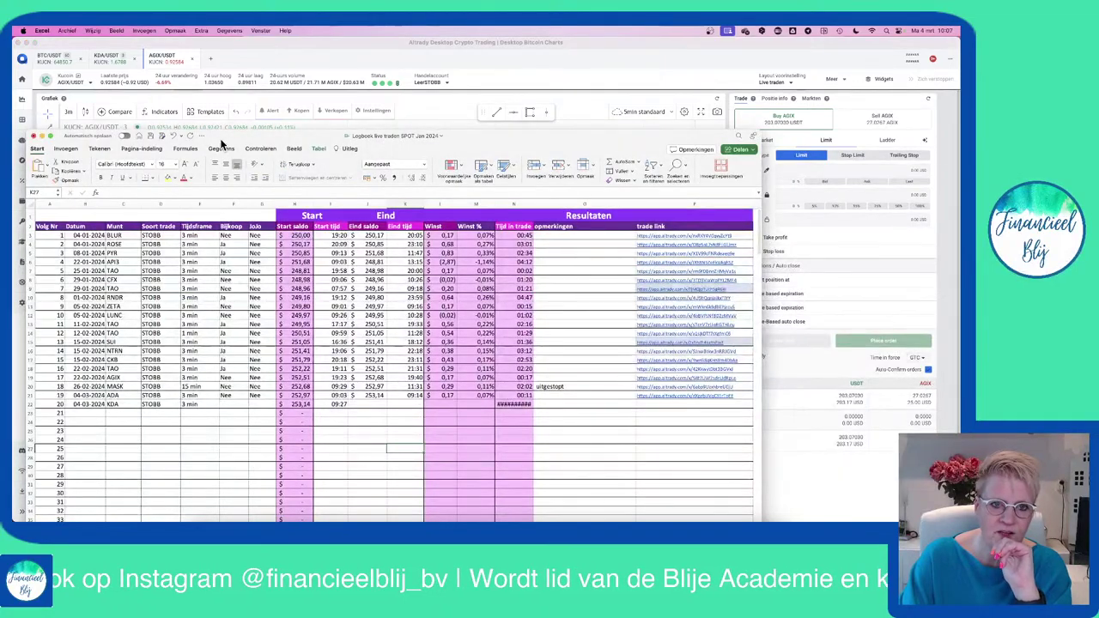
left_click_drag(222, 143, 224, 115)
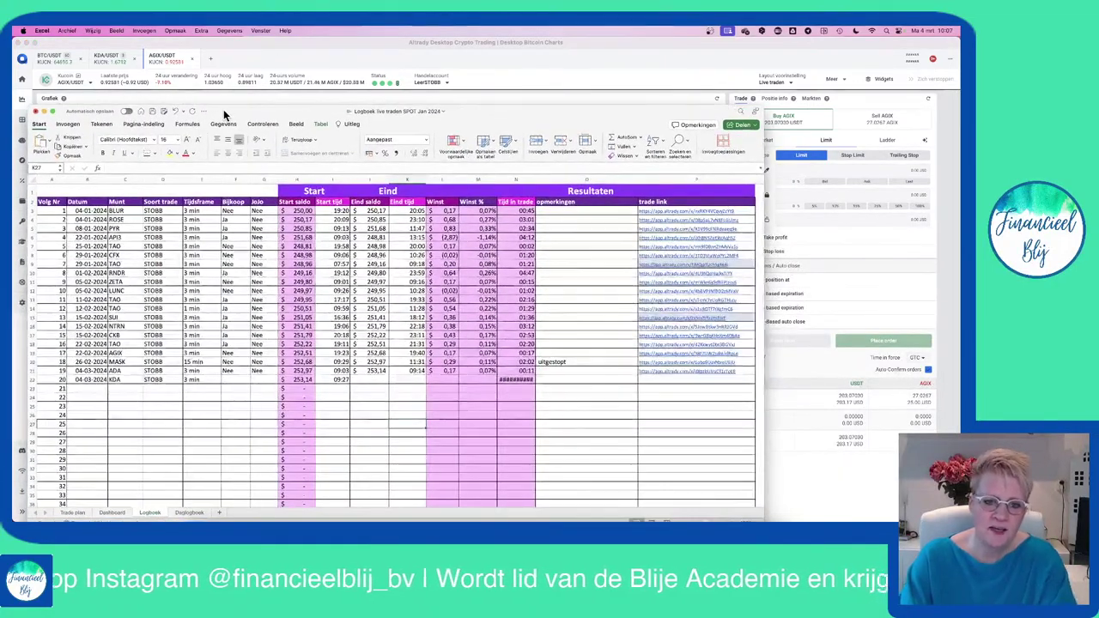
left_click(97, 388)
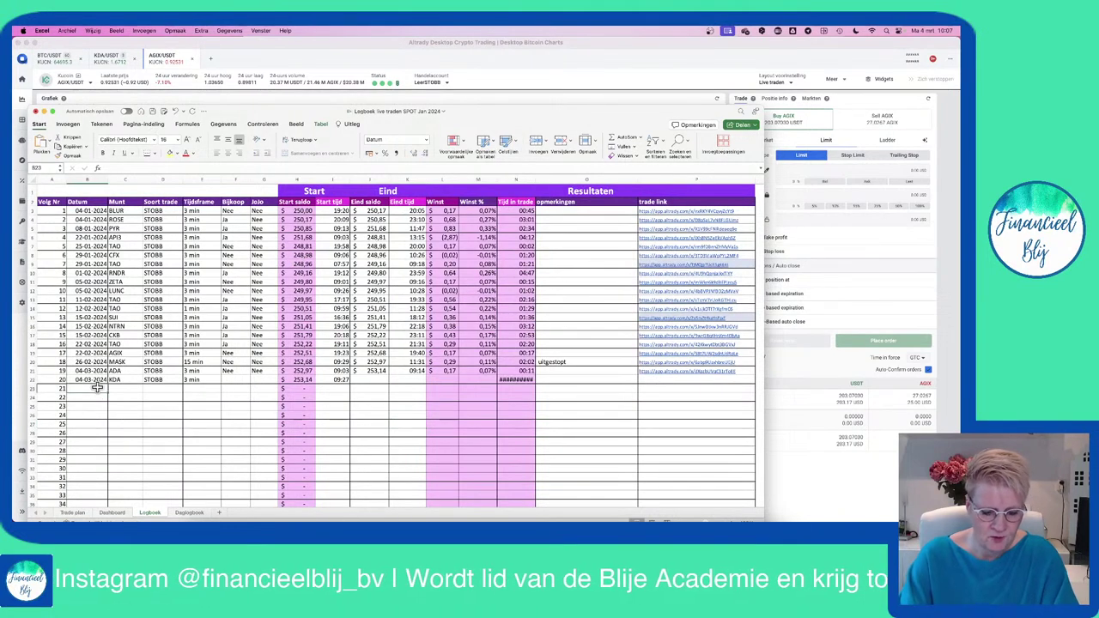
type("4-03-")
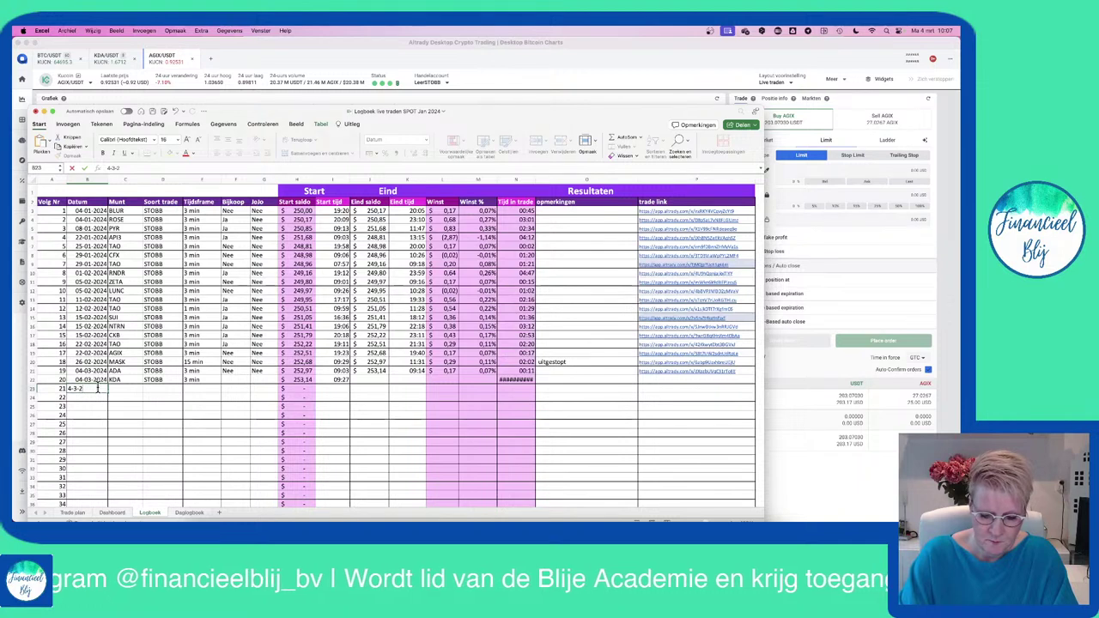
type("2024")
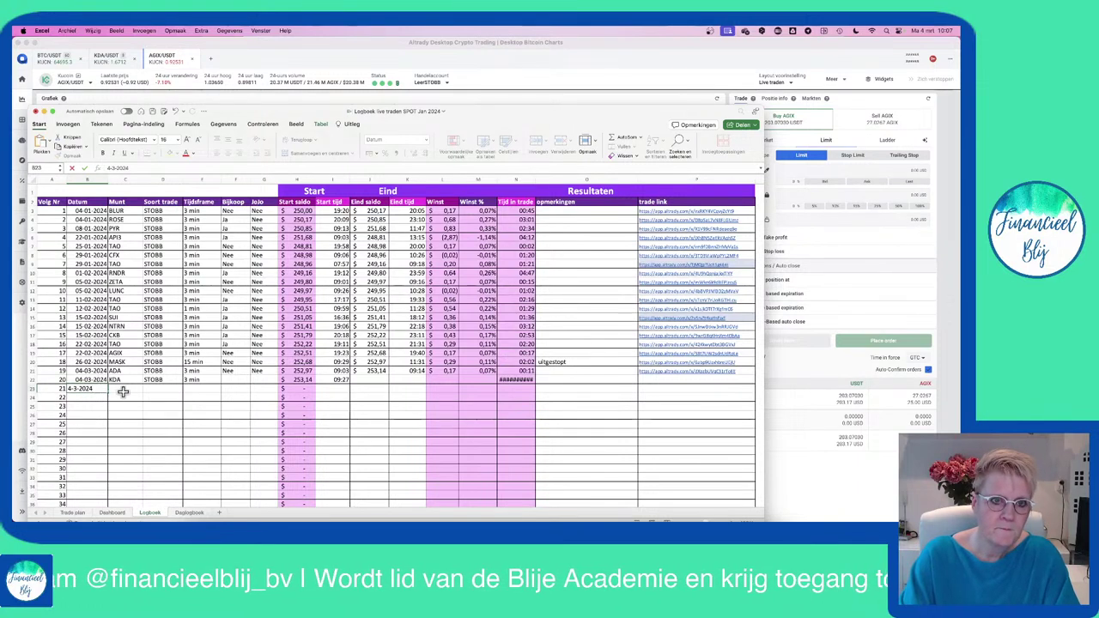
left_click(123, 391)
type("AGIX")
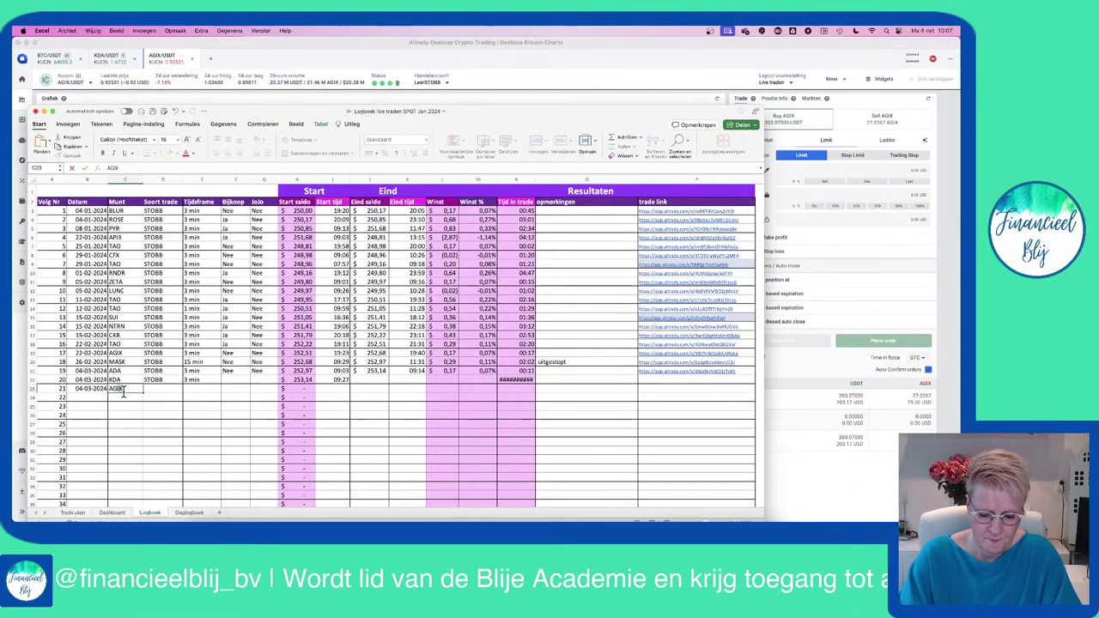
- Set the AGIX logbook row's trade type to STOBB and its timeframe to 3 min
left_click(163, 389)
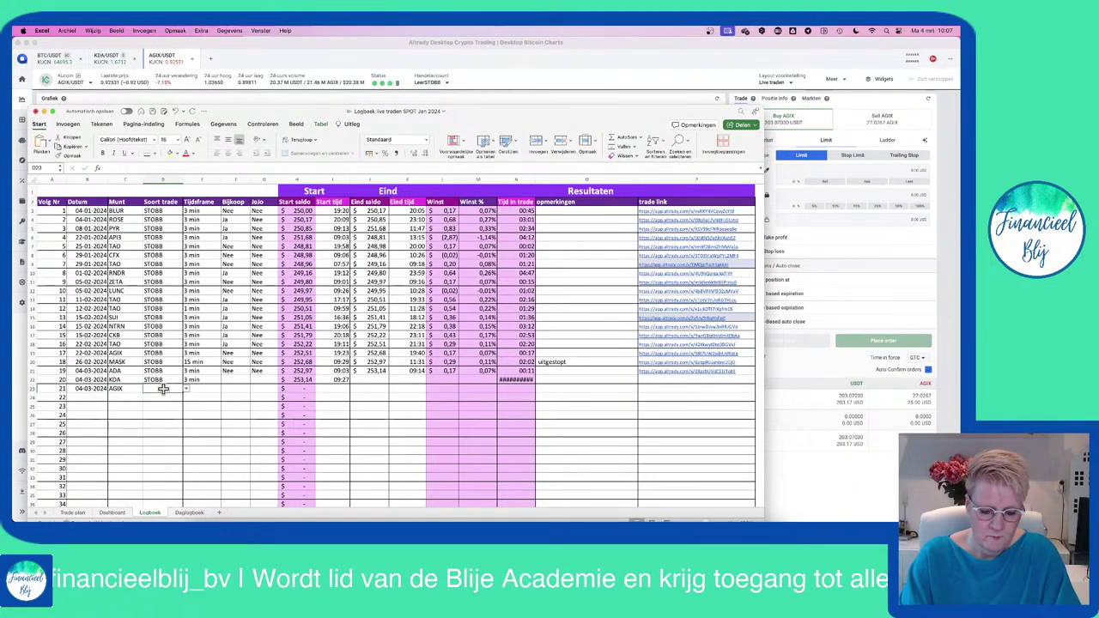
left_click(185, 389)
left_click(158, 403)
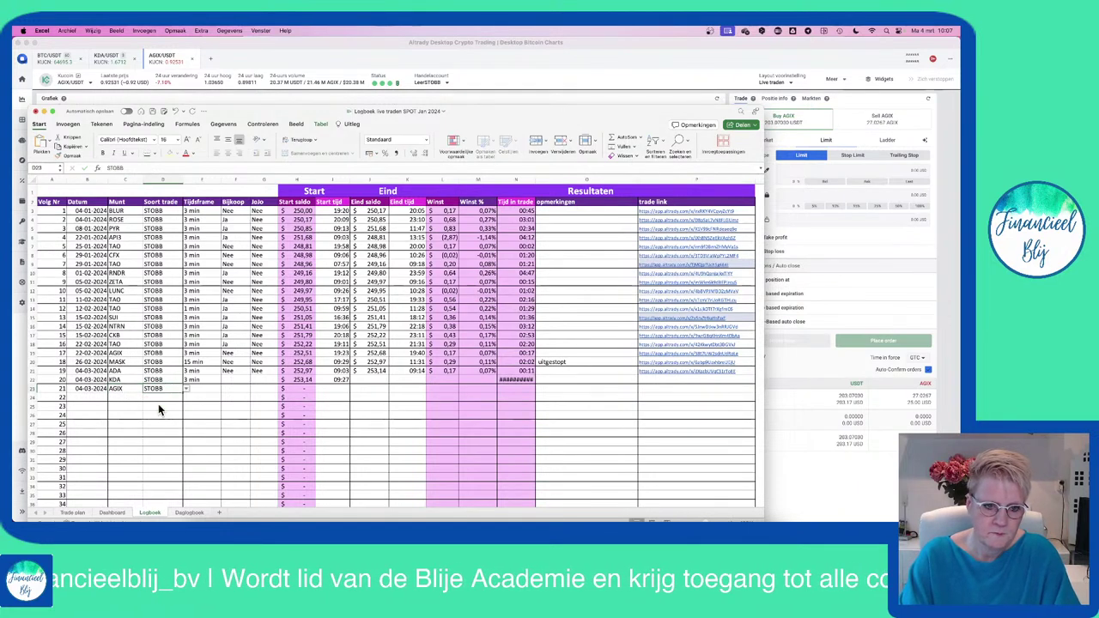
left_click(197, 389)
left_click(222, 389)
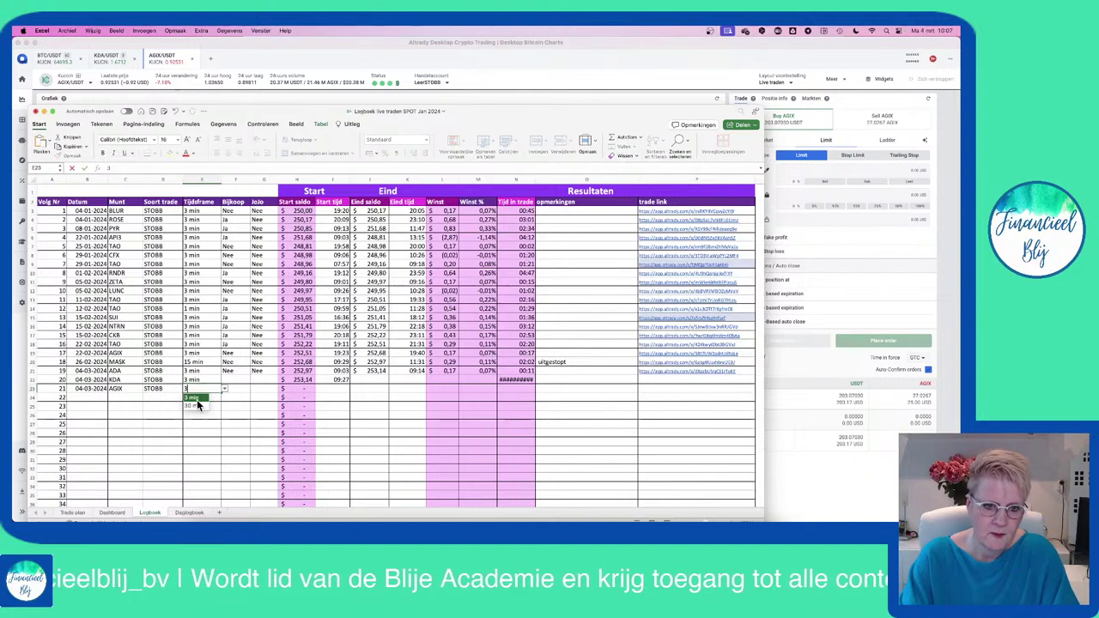
left_click(198, 404)
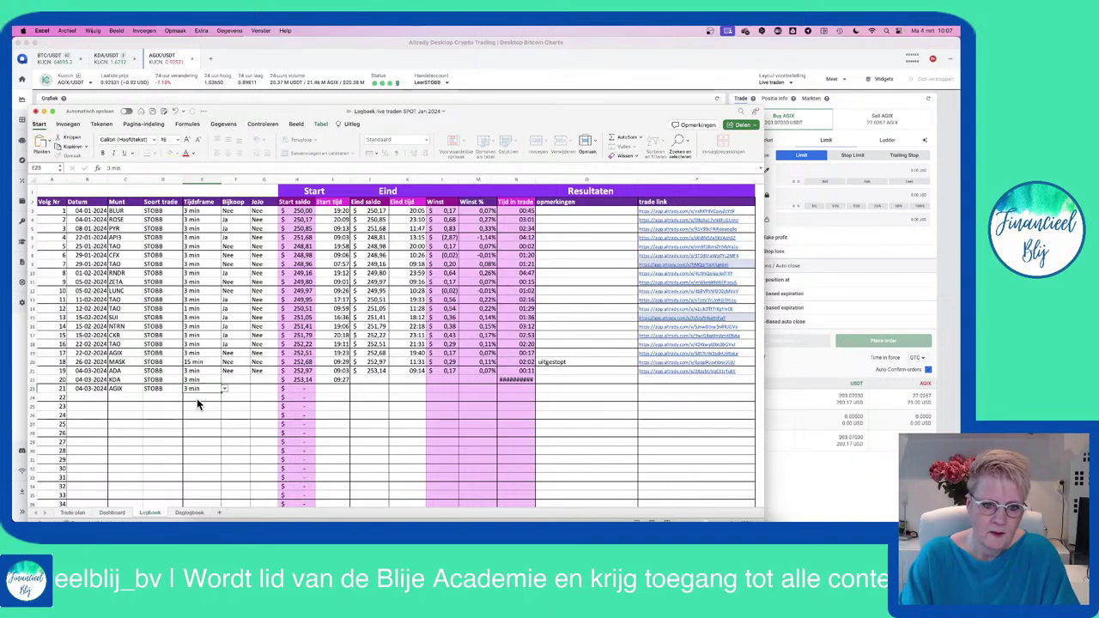
- Enter 10:07 as the start time of the AGIX trade in the logbook
left_click(335, 388)
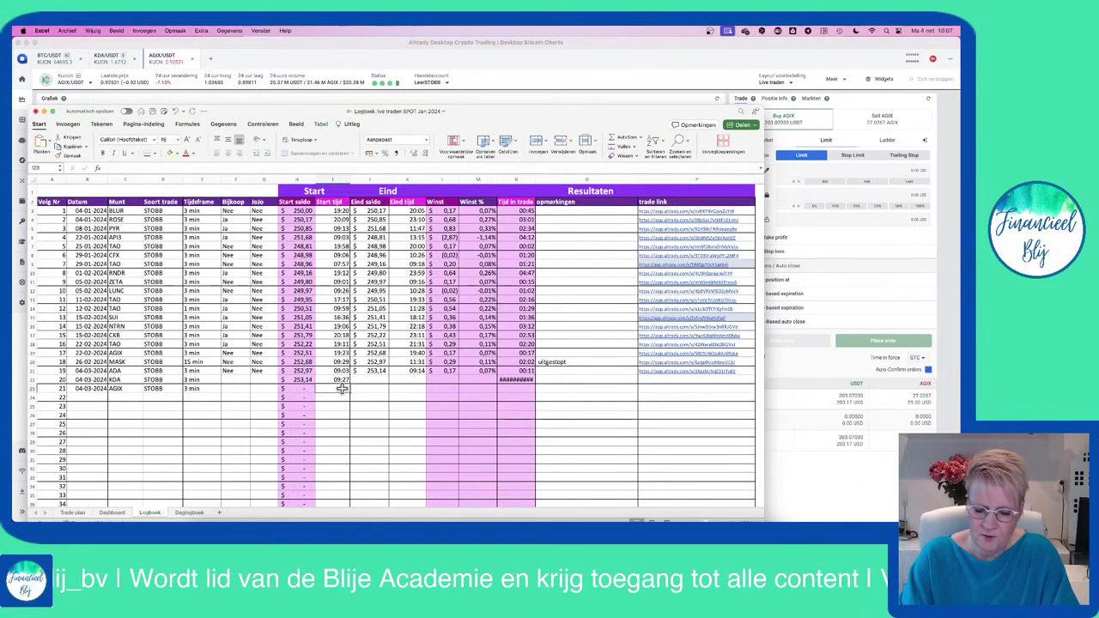
type("10:")
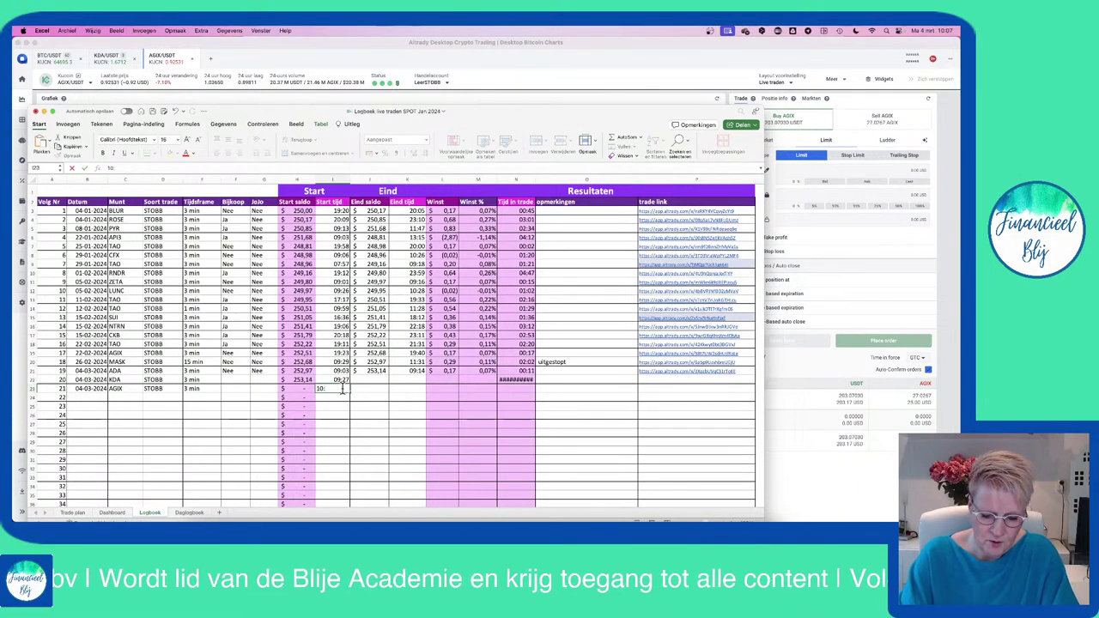
type("07")
left_click(342, 415)
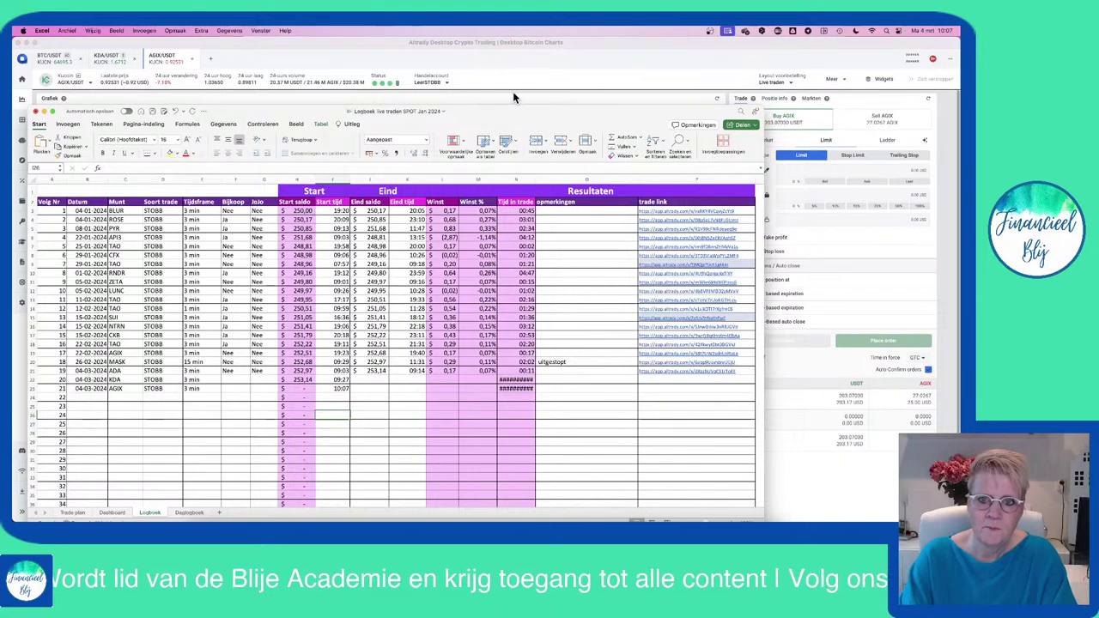
- Return to Altrady and review the open AGIX position's entry, profit and stop-loss details
left_click_drag(506, 108, 494, 139)
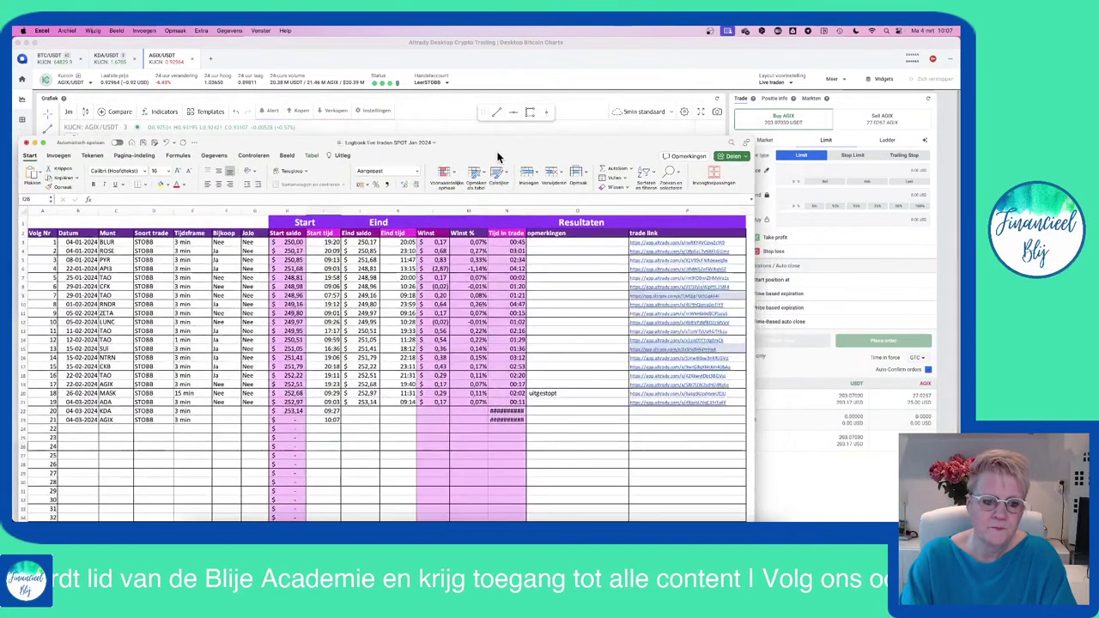
left_click(526, 80)
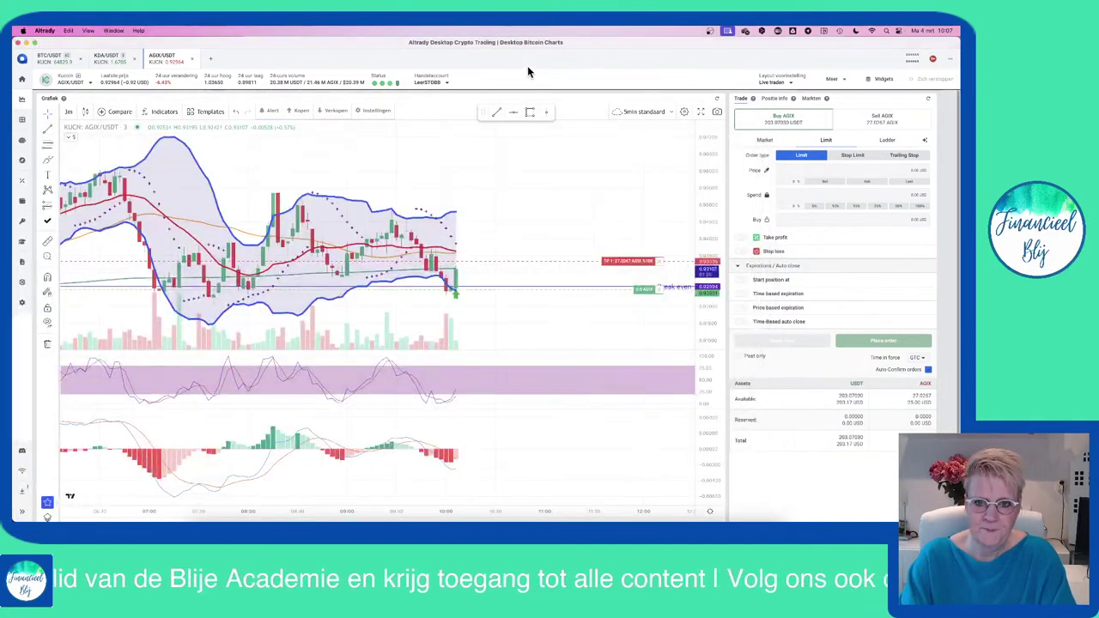
left_click_drag(540, 208, 541, 158)
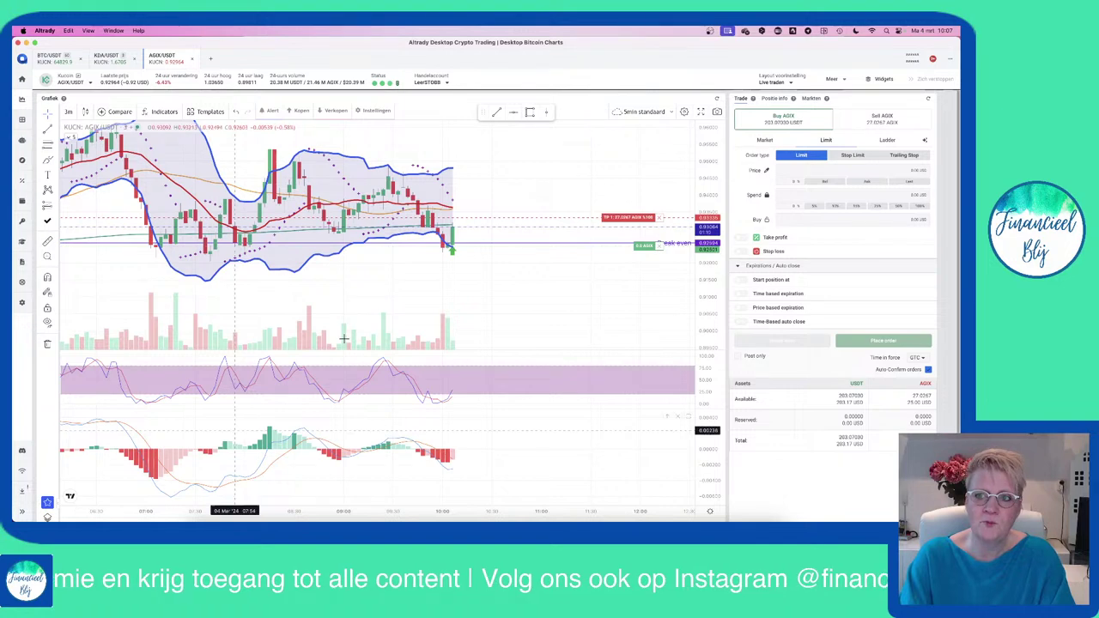
left_click(775, 98)
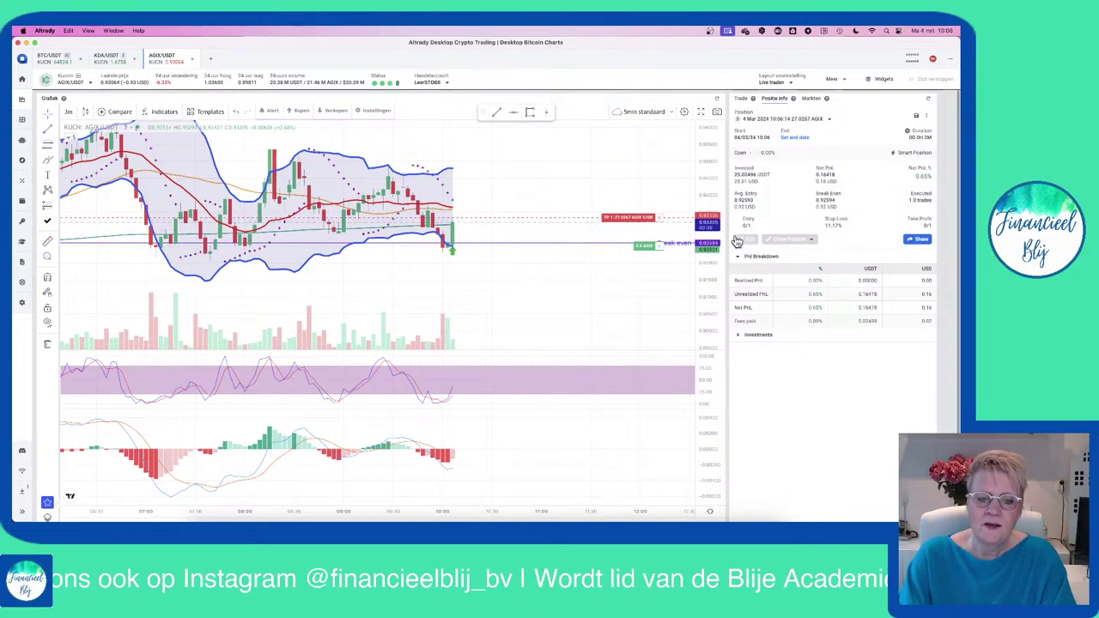
key("super+Tab")
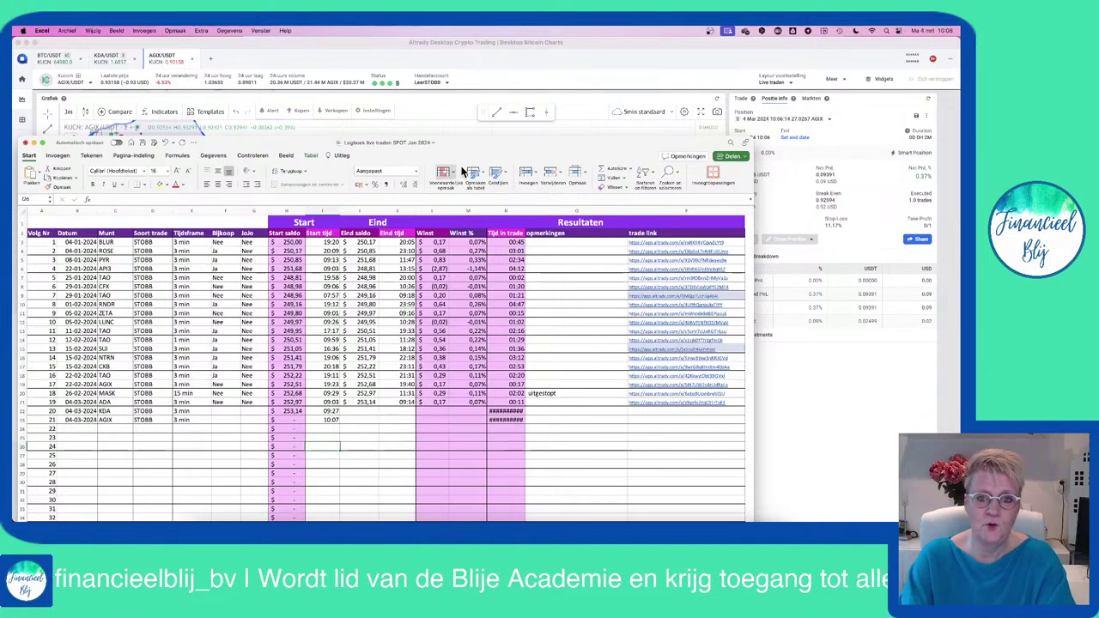
left_click(555, 68)
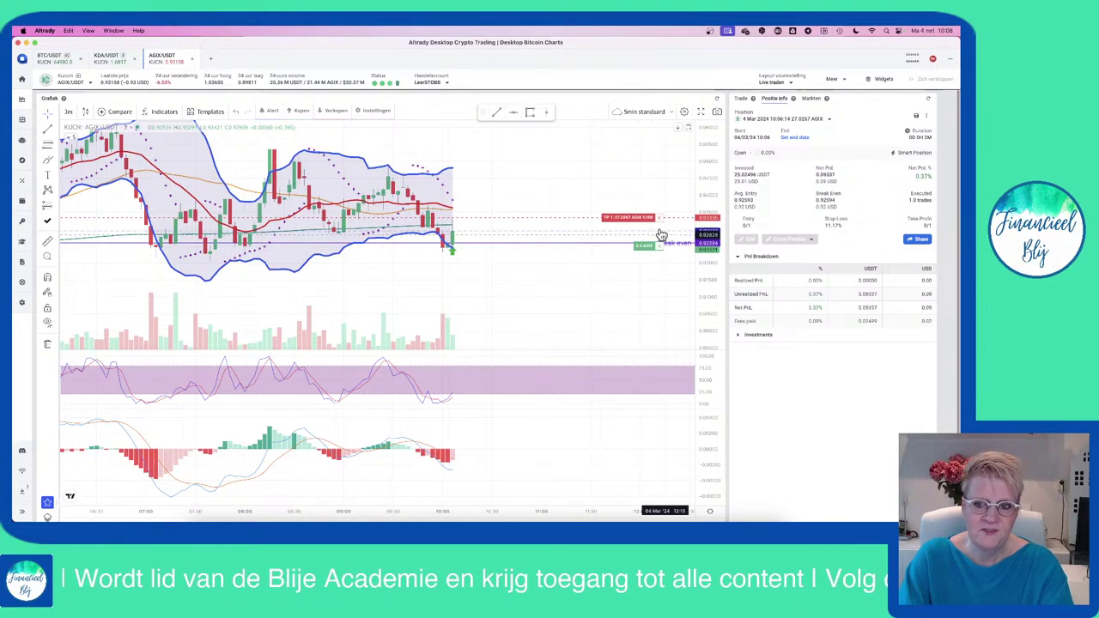
left_click(742, 100)
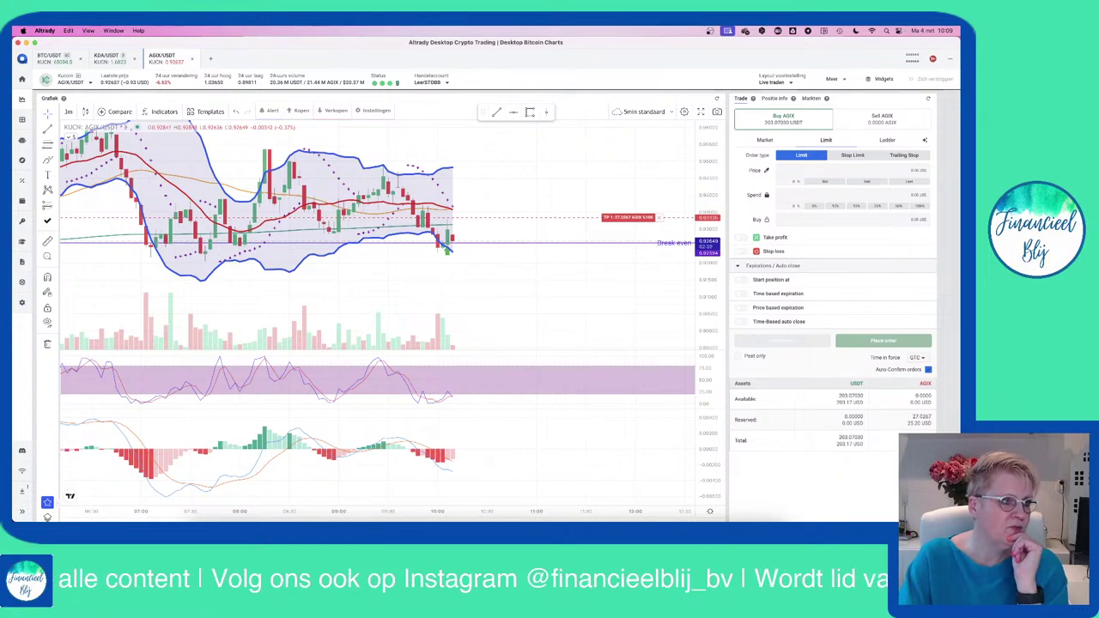
- Switch to Sienscan in Chrome and check the scanner results for new Stoch & BB oversold entries
key("super+Tab")
left_click_drag(123, 52, 522, 75)
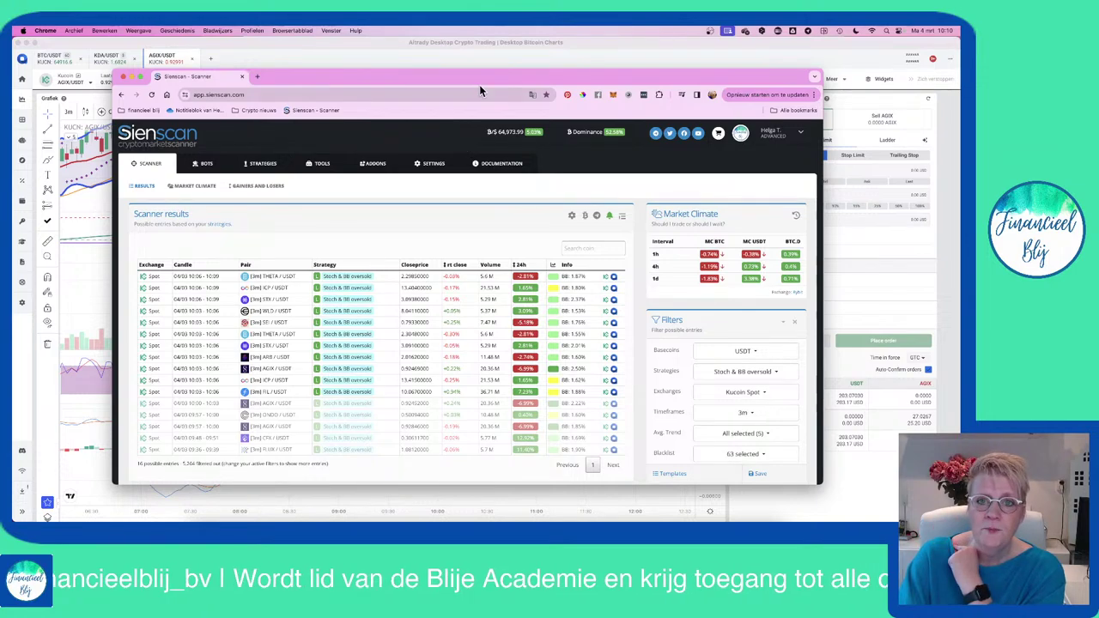
left_click_drag(478, 79, 4, 51)
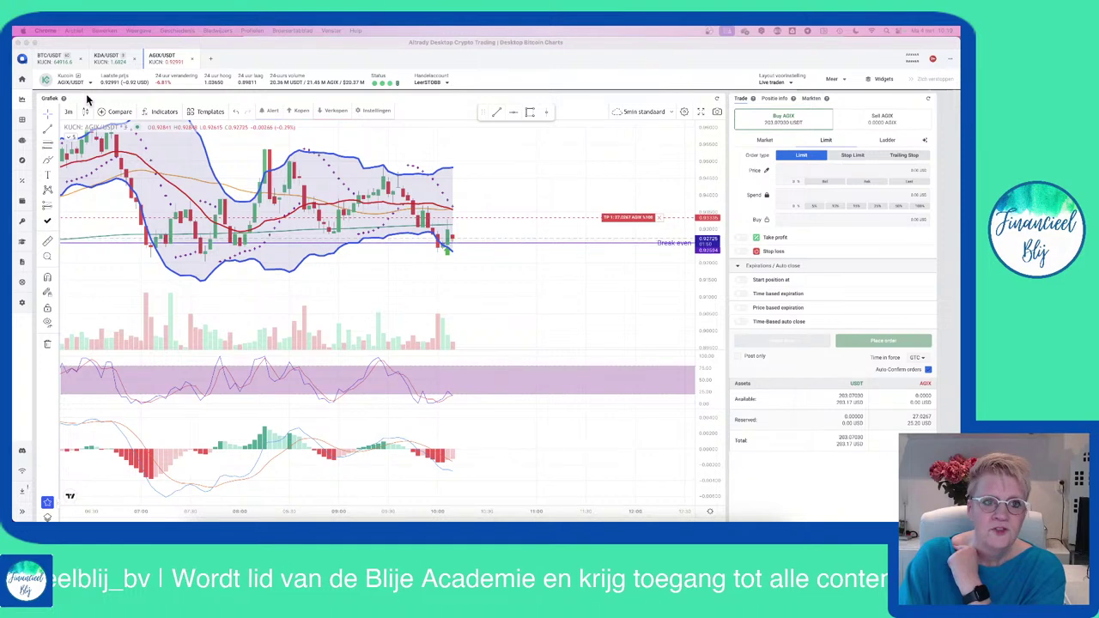
- Examine the BTC/USDT chart in Altrady on the 15-minute and 1-hour timeframes
left_click(47, 64)
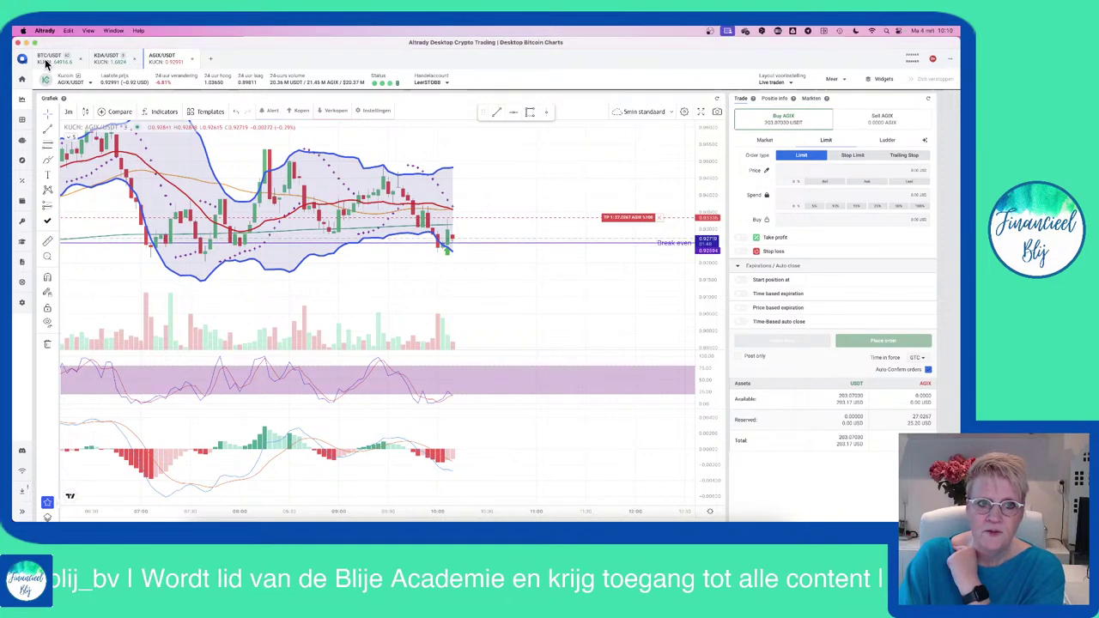
left_click(47, 62)
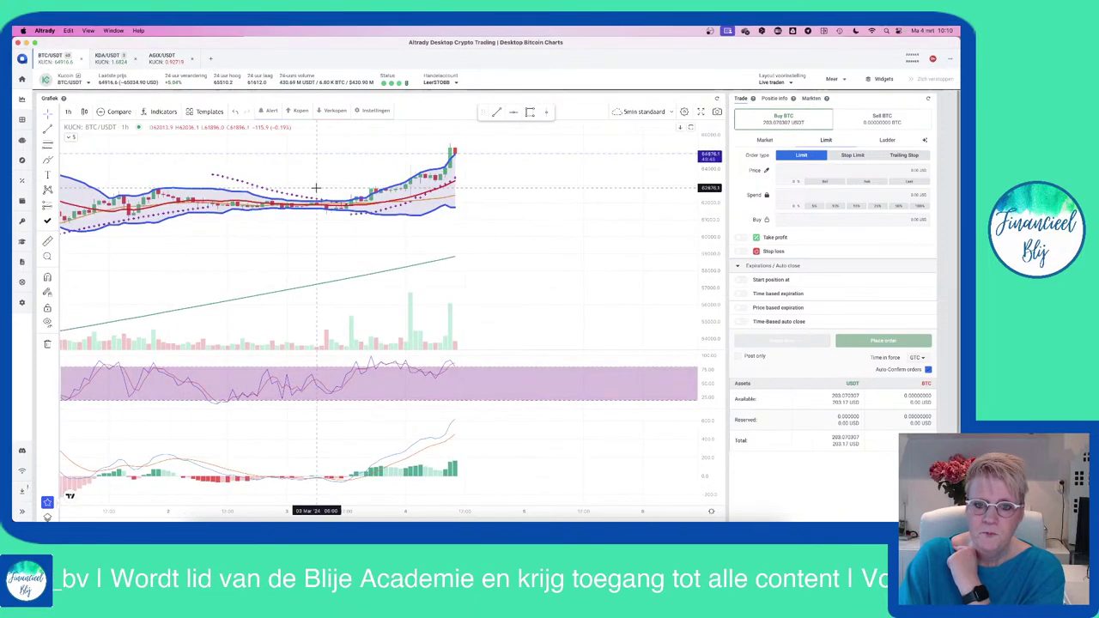
left_click_drag(473, 189, 467, 246)
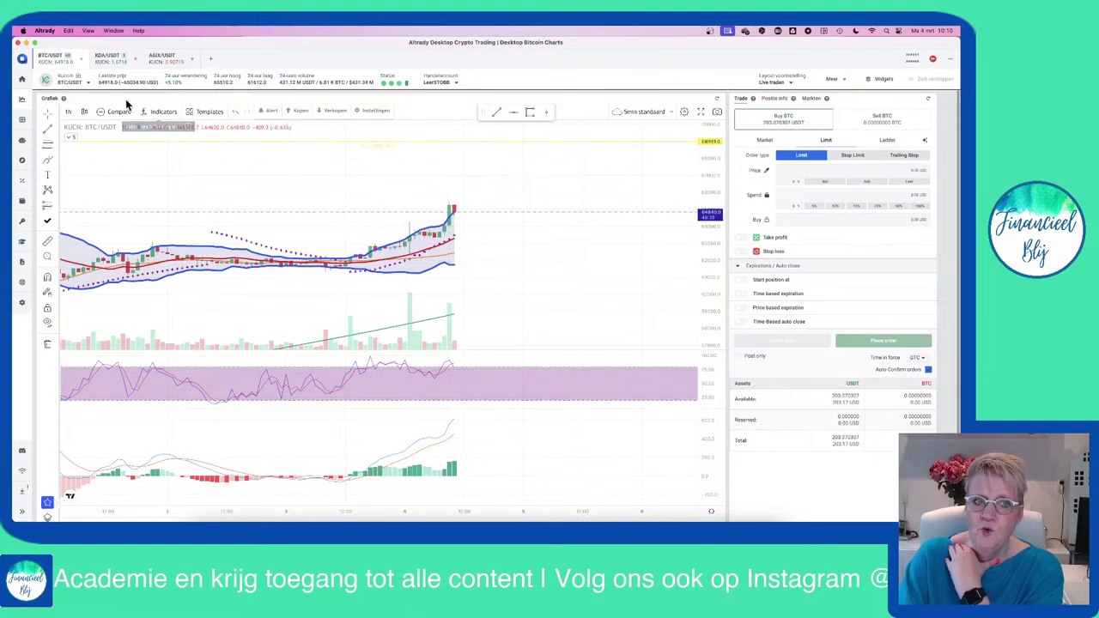
left_click(69, 112)
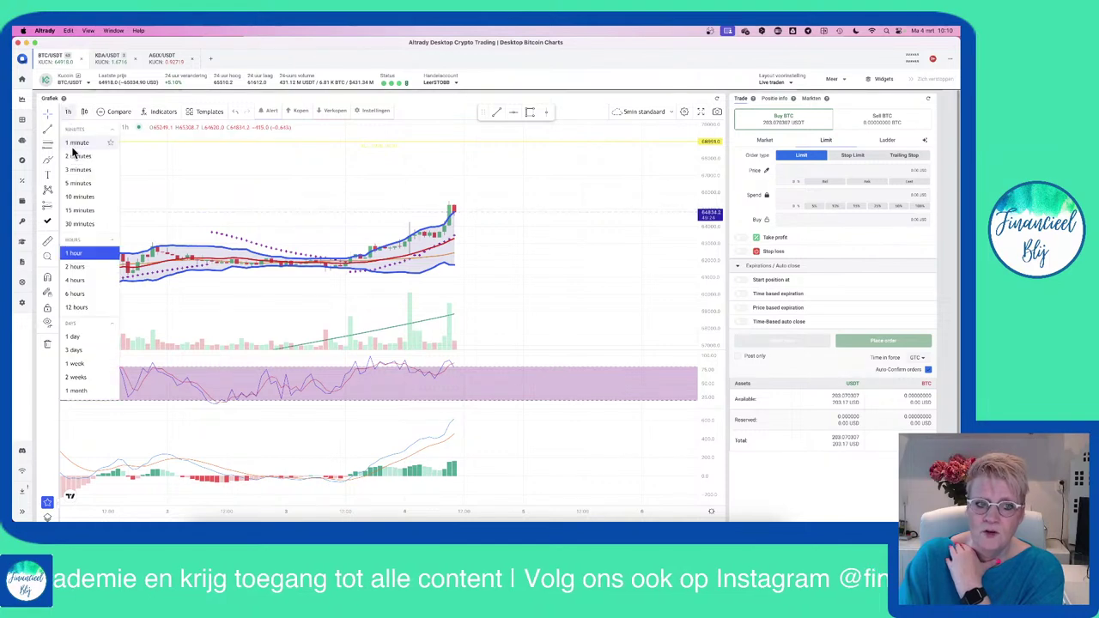
left_click(79, 215)
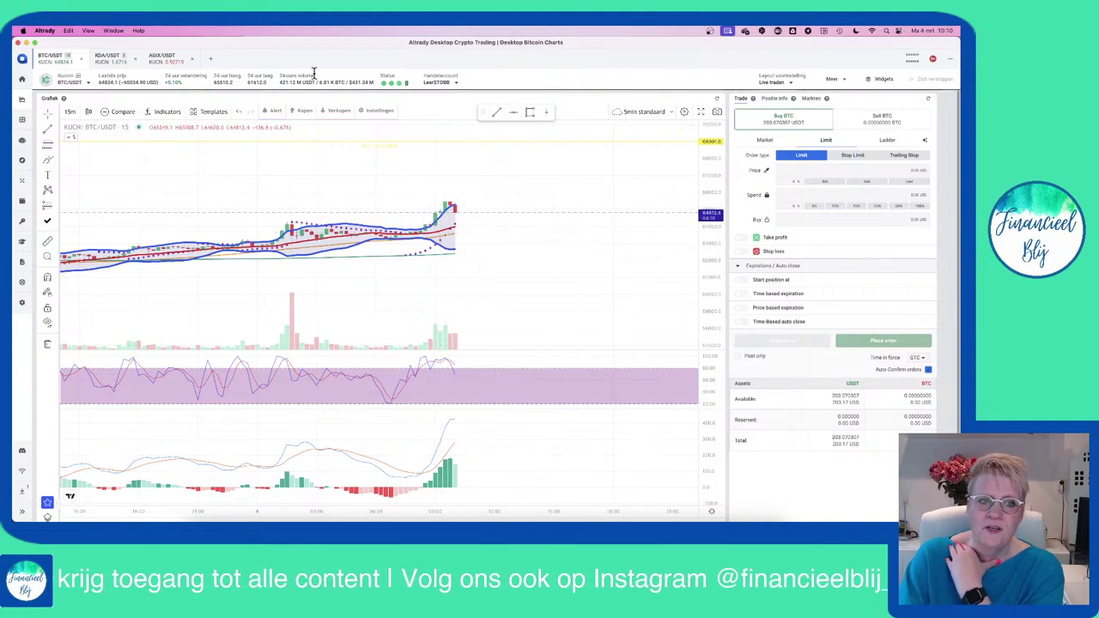
left_click(74, 112)
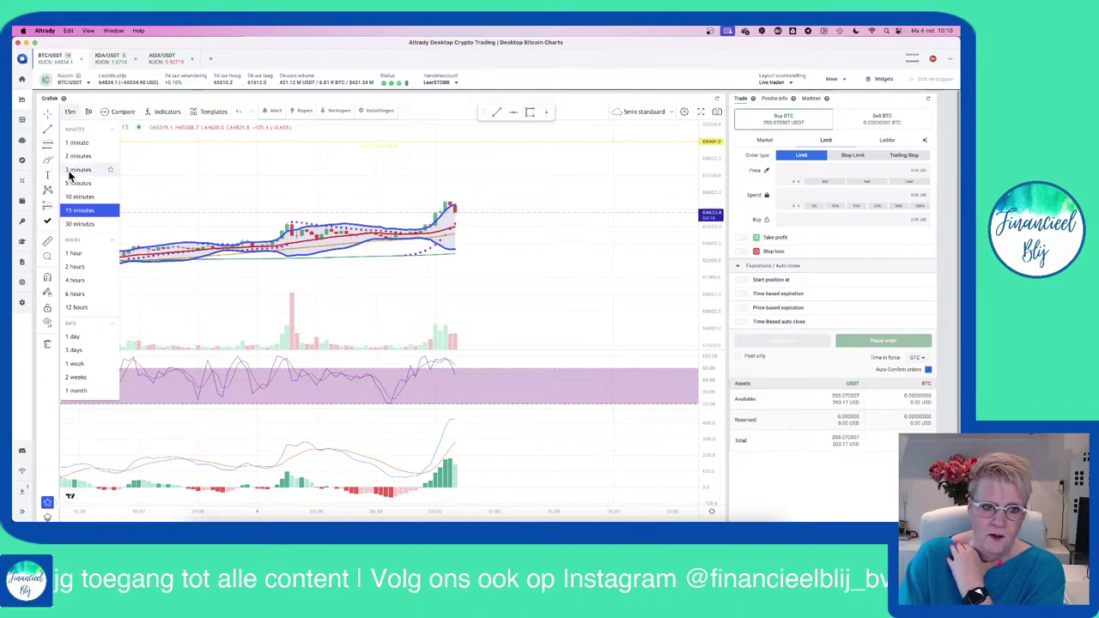
left_click(74, 255)
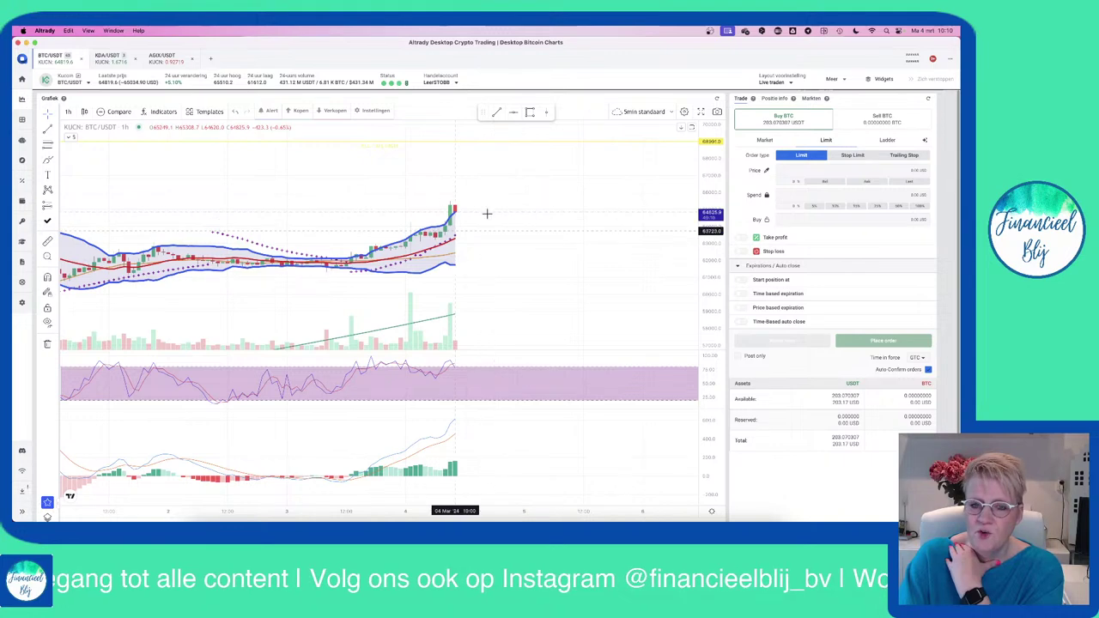
- Open the AGIX/USDT chart, set it to the 3-minute timeframe and rescale it around the trade
left_click(167, 62)
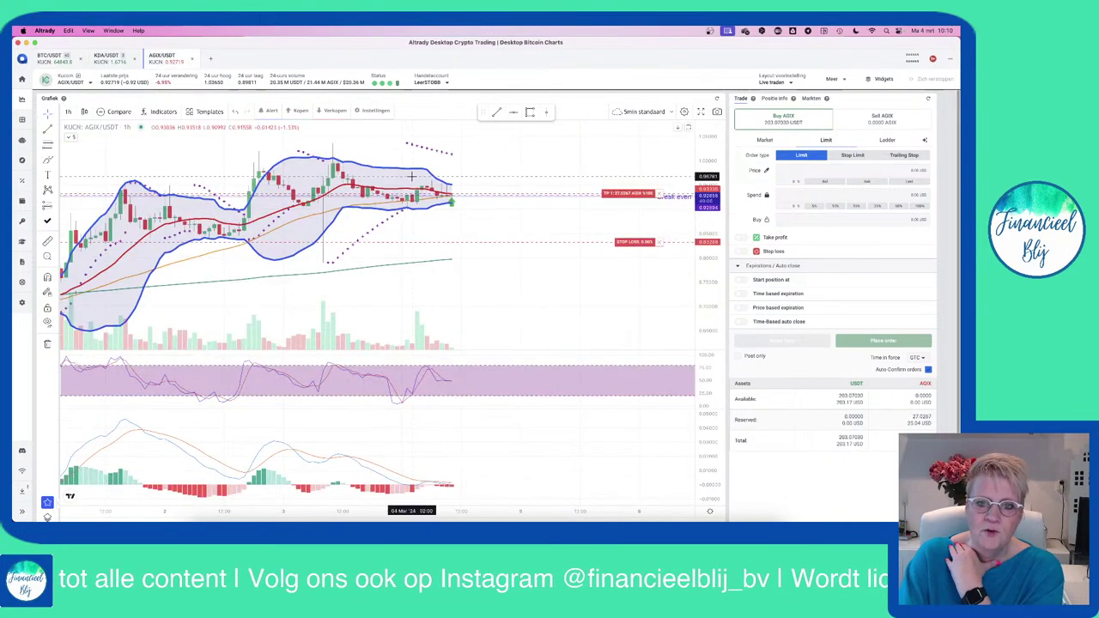
left_click(72, 112)
left_click(78, 171)
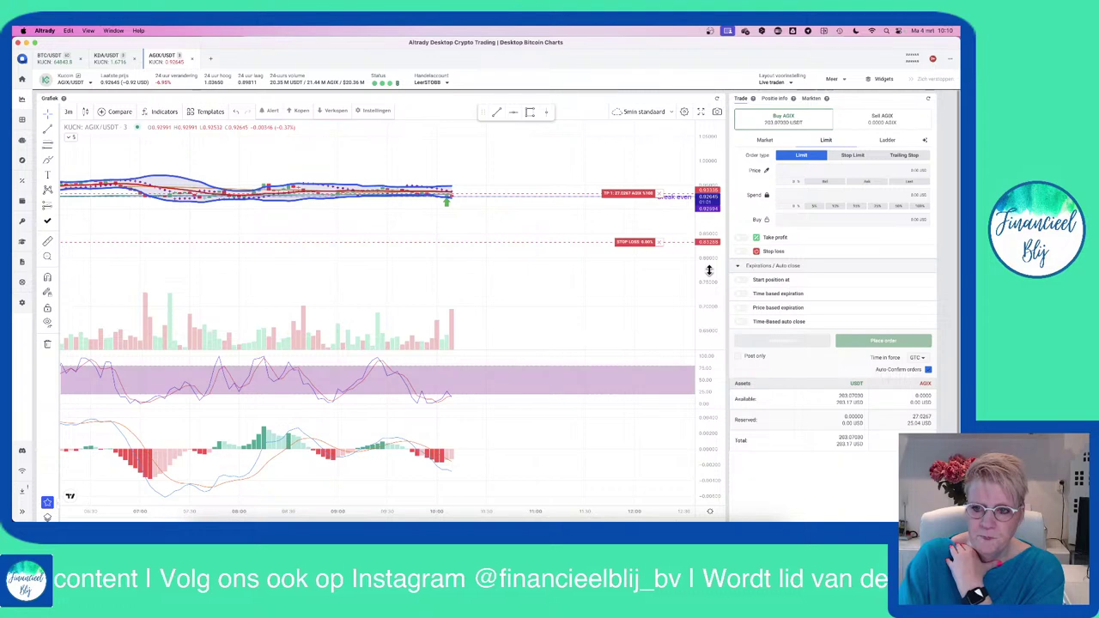
left_click_drag(709, 271, 709, 274)
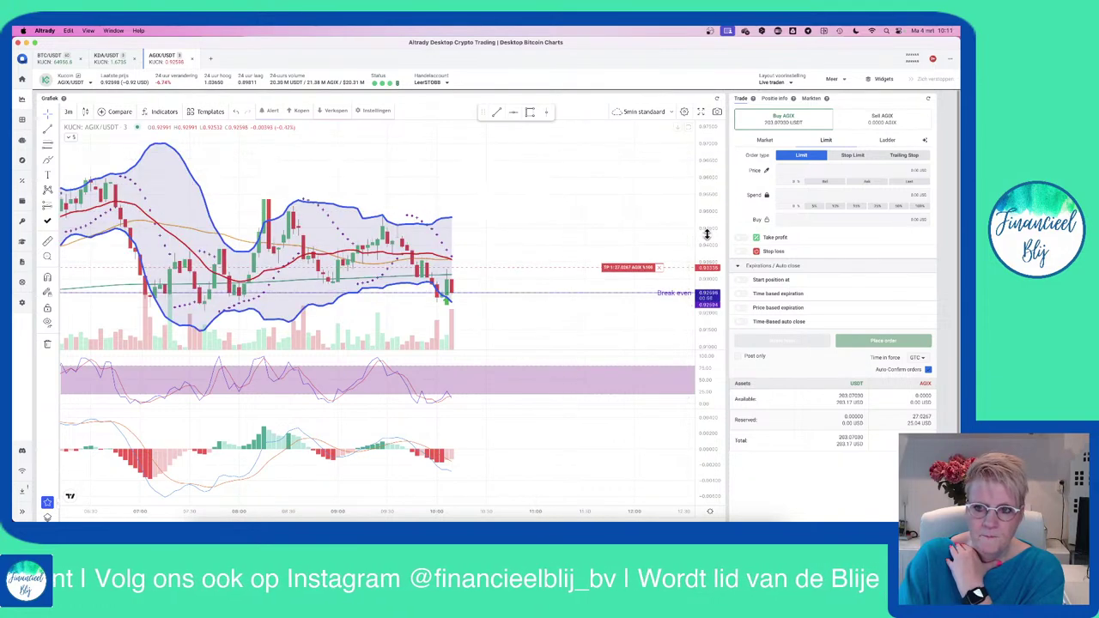
left_click_drag(584, 223, 596, 164)
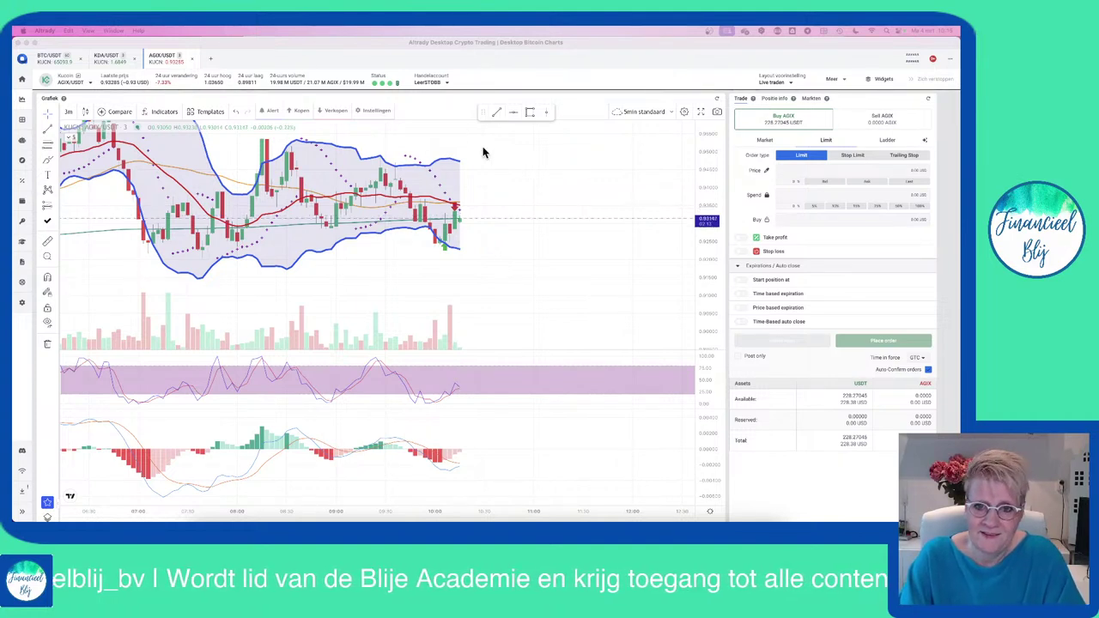
- Copy the link to the AGIX/USDT 3-minute chart image and dismiss the sharing dialog
left_click(453, 141)
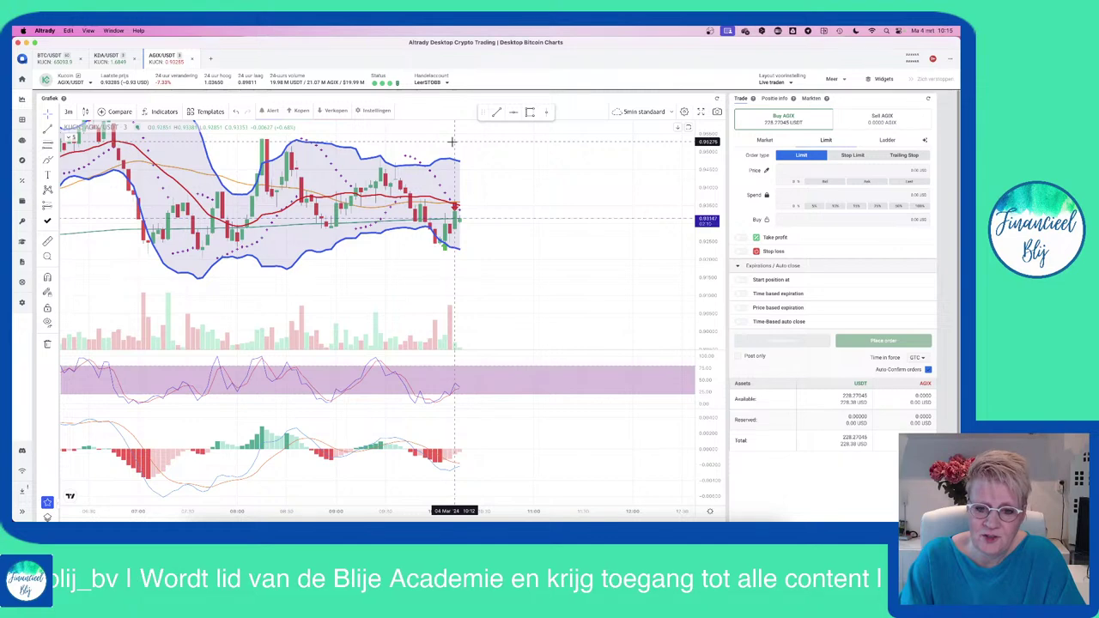
left_click(717, 113)
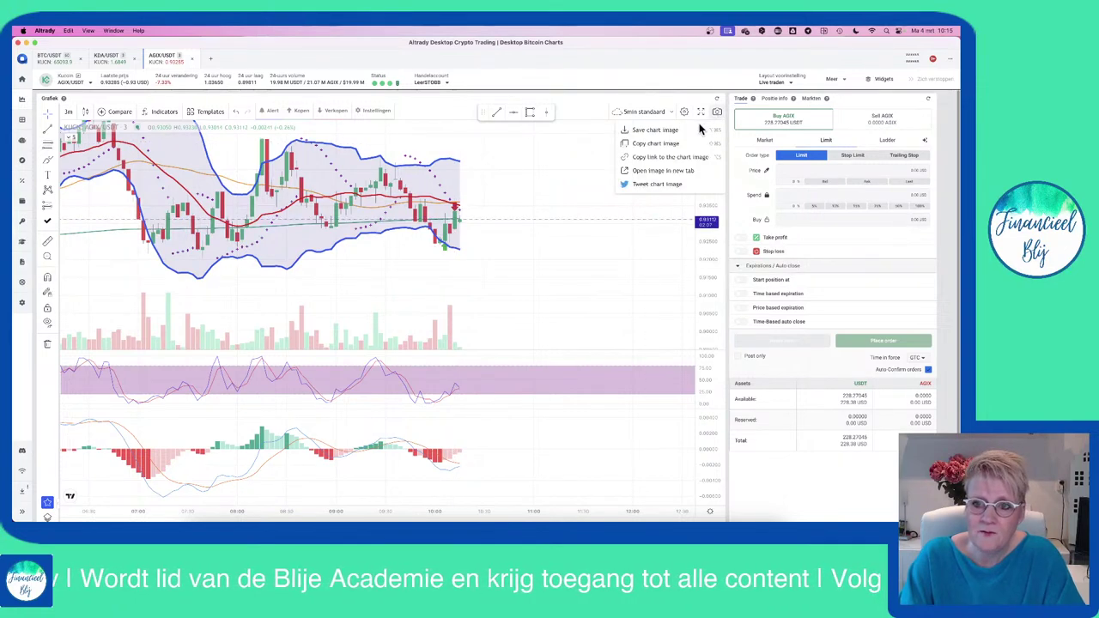
left_click(648, 156)
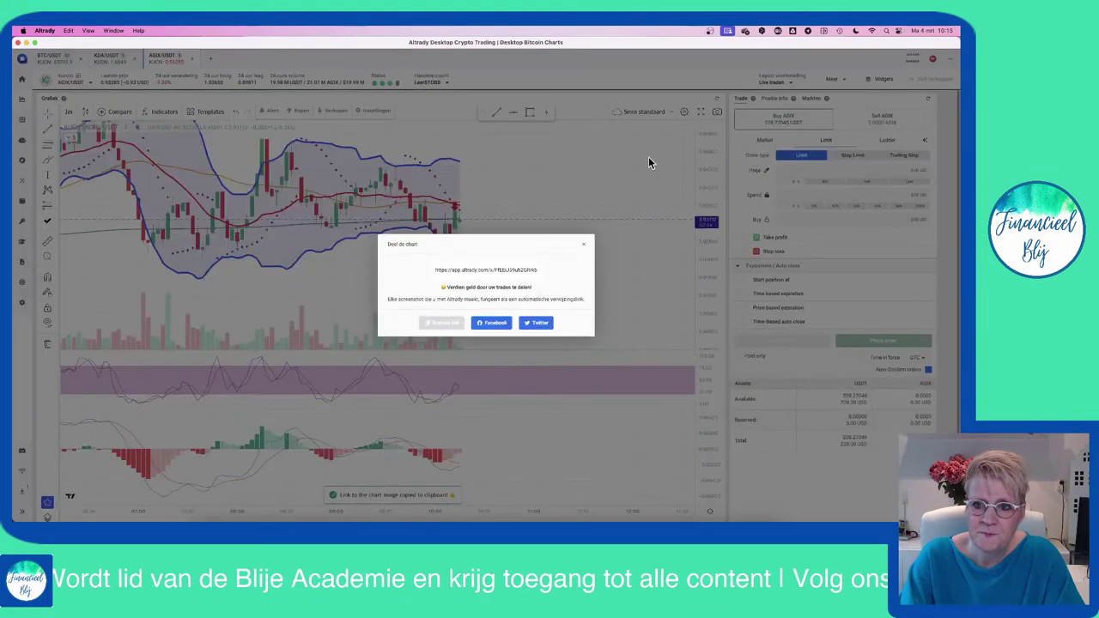
left_click(585, 250)
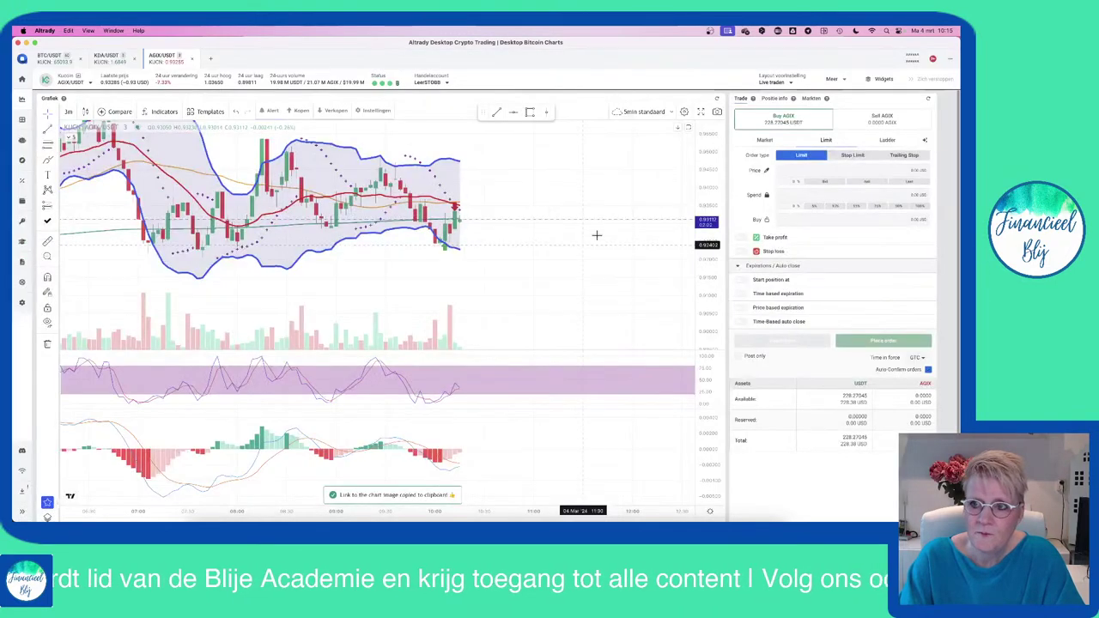
- Show the closed AGIX position's details, then switch to the Excel logbook and set Bijkoop and JoJo to Nee for the AGIX trade
left_click(775, 98)
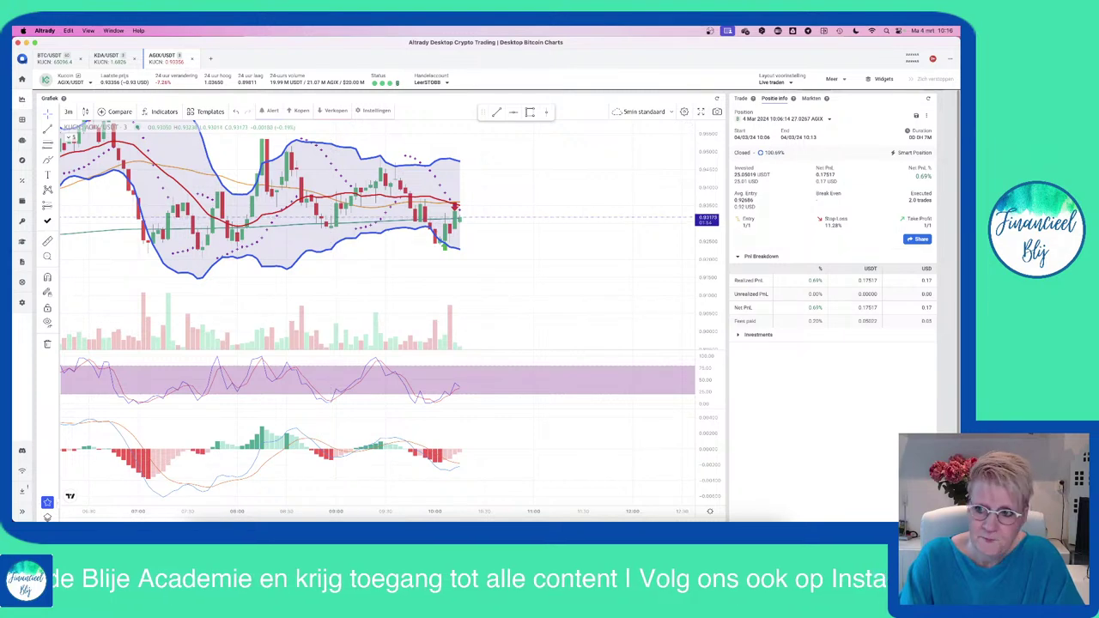
key("super+Tab")
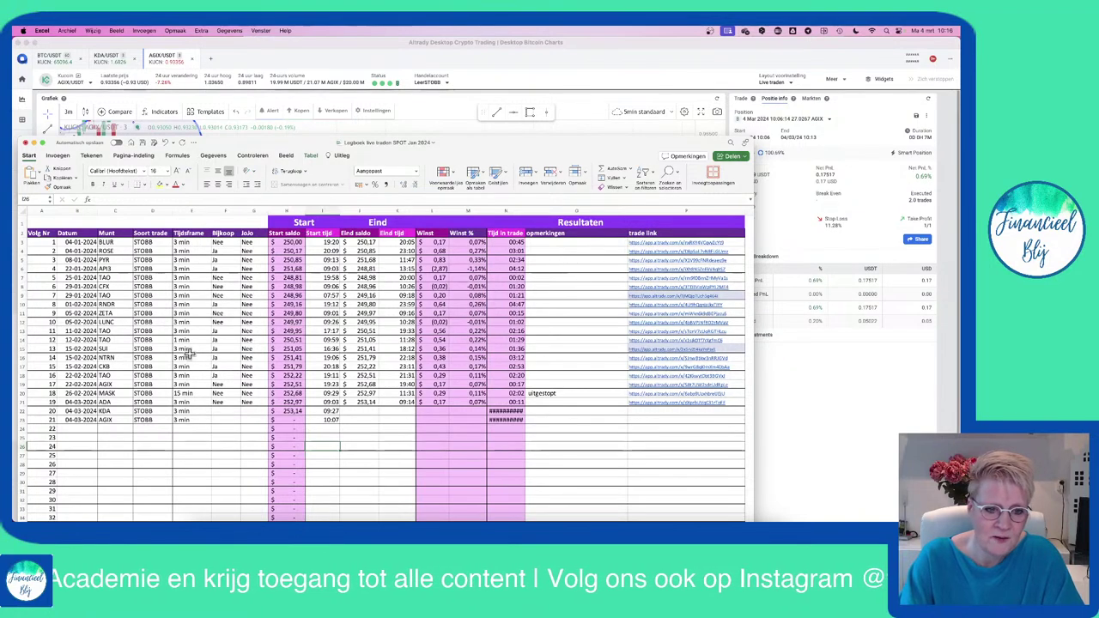
left_click(230, 419)
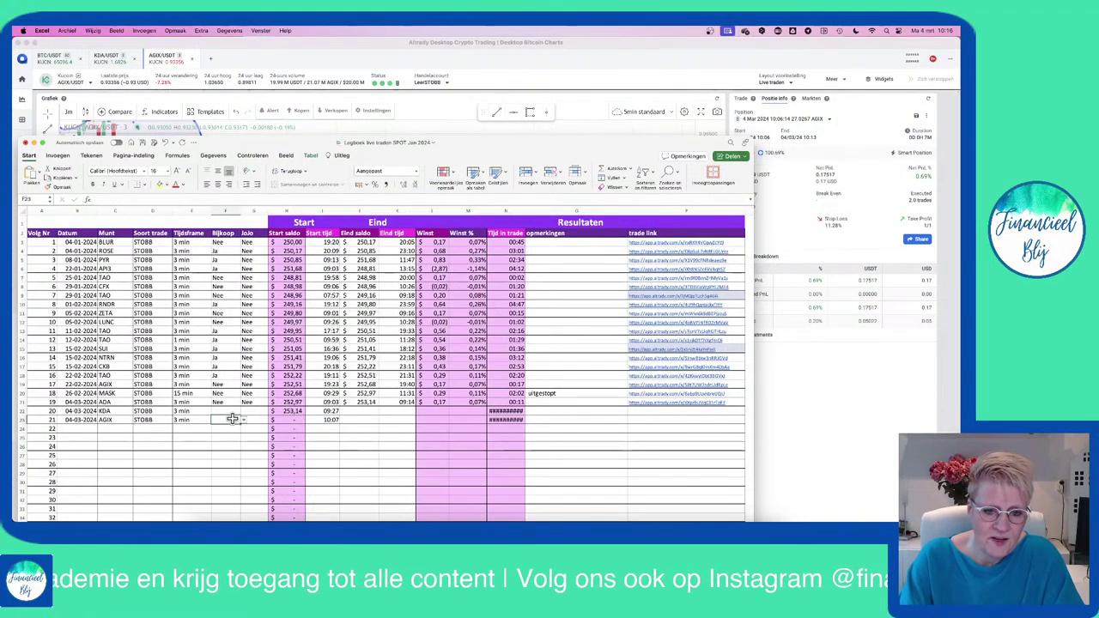
left_click(243, 420)
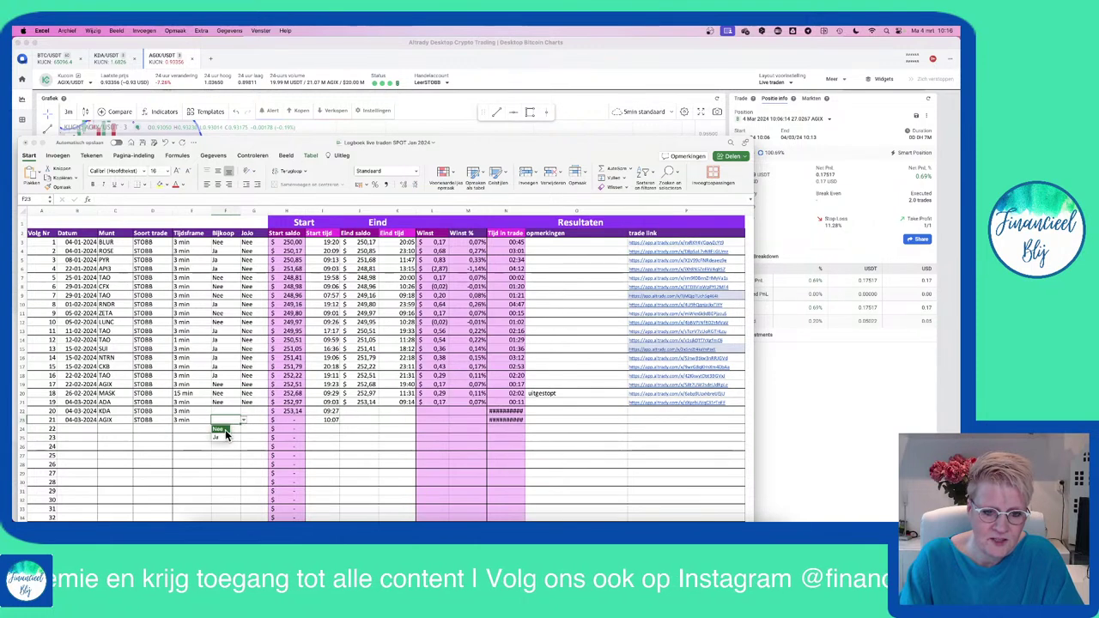
left_click(230, 431)
left_click(258, 420)
left_click(269, 422)
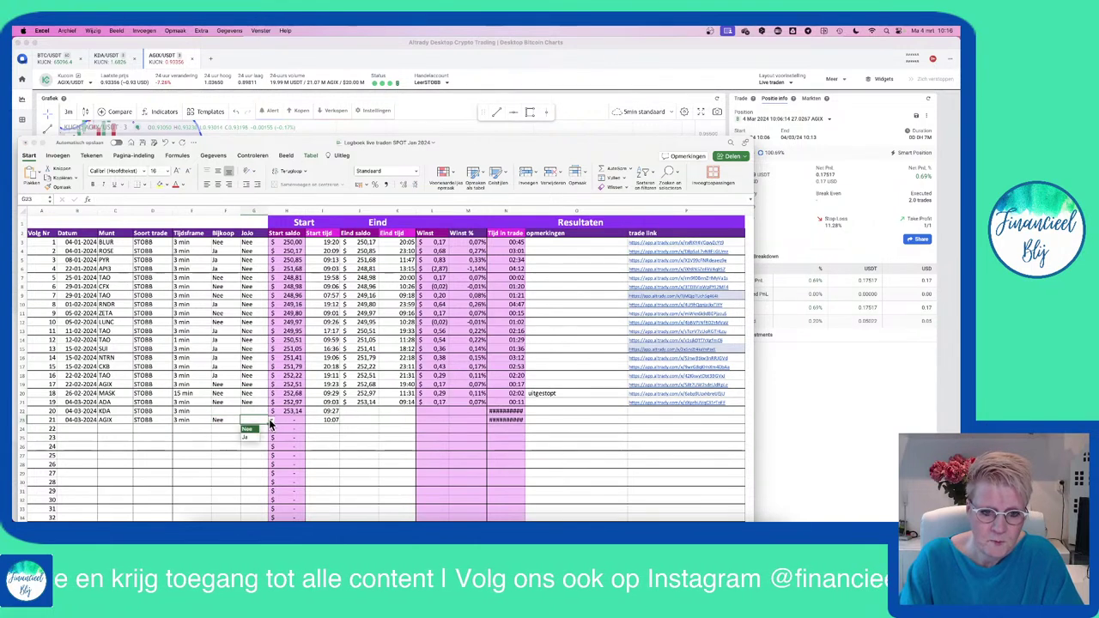
left_click(249, 430)
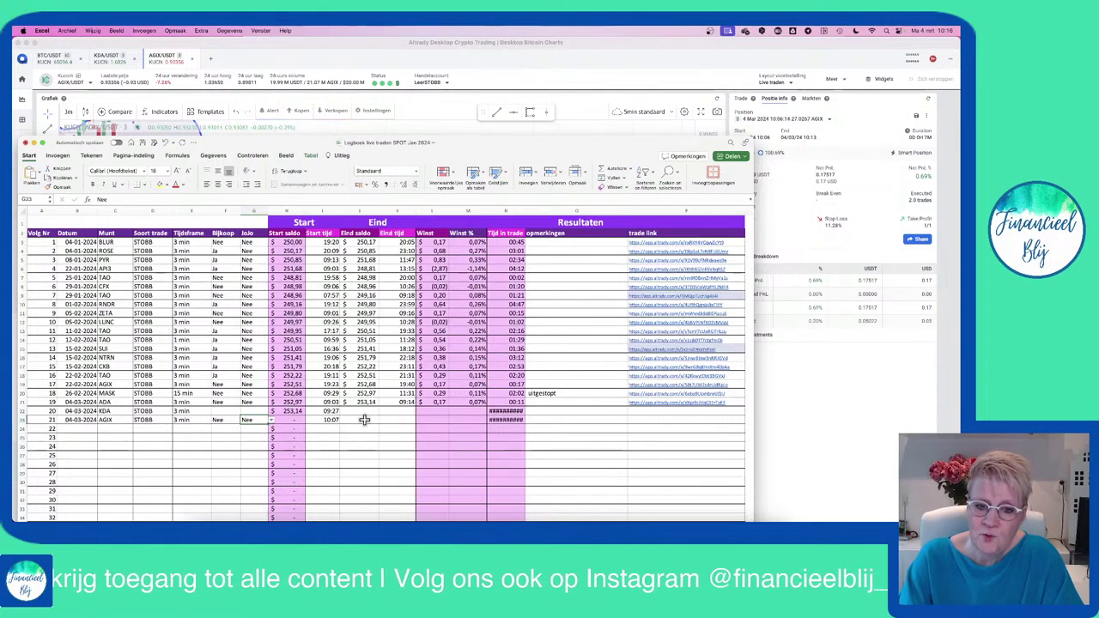
- Enter 10:13 as the end time of the AGIX trade in the logbook
left_click(399, 420)
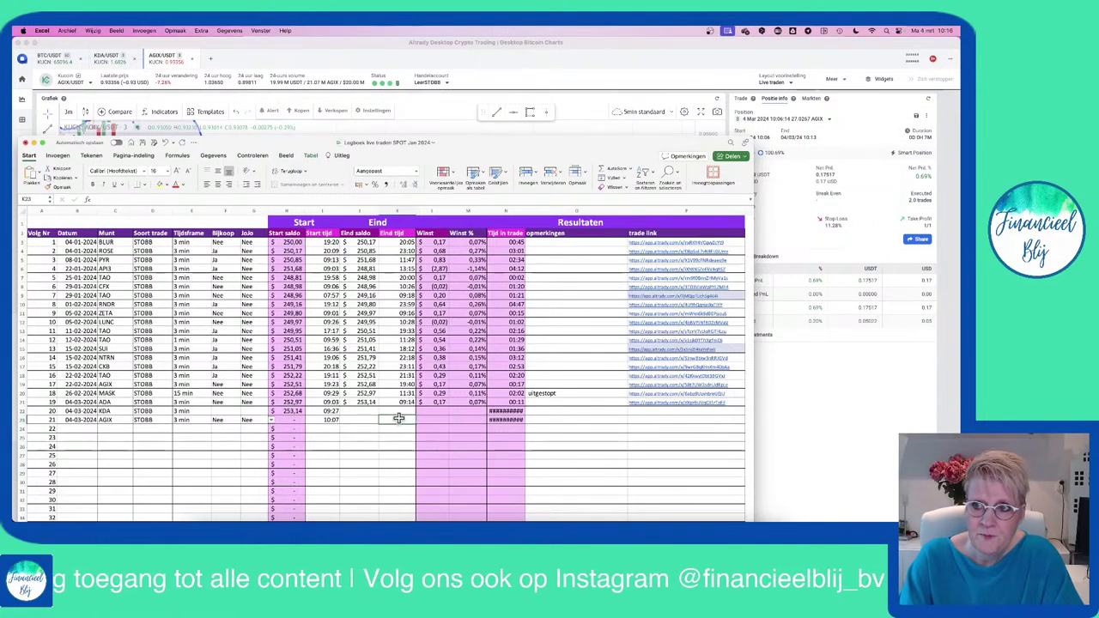
type("1")
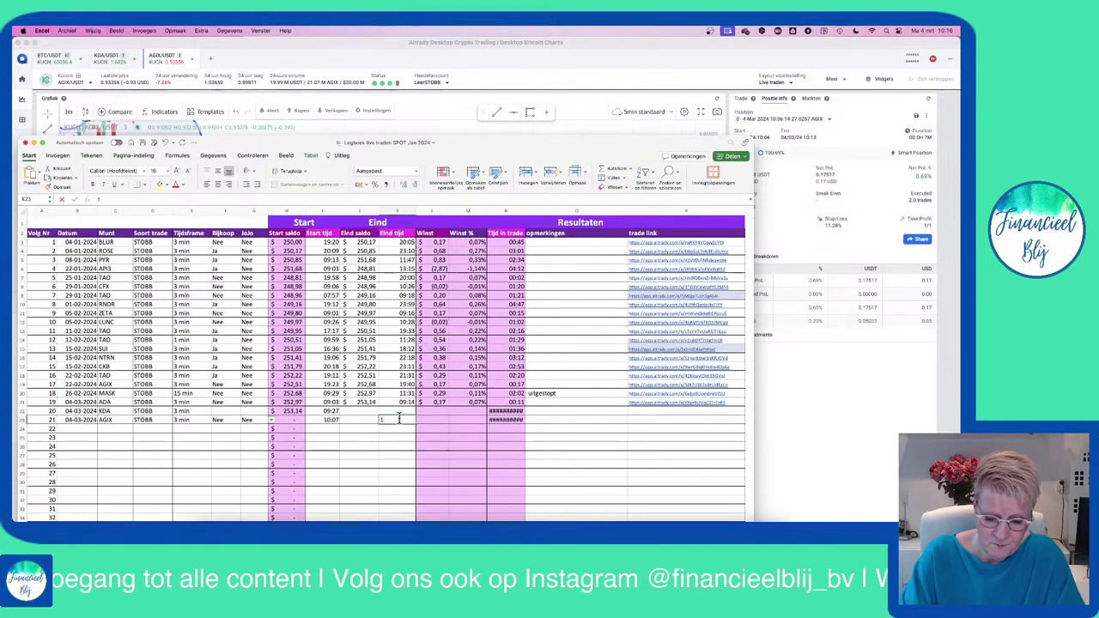
type("0:13")
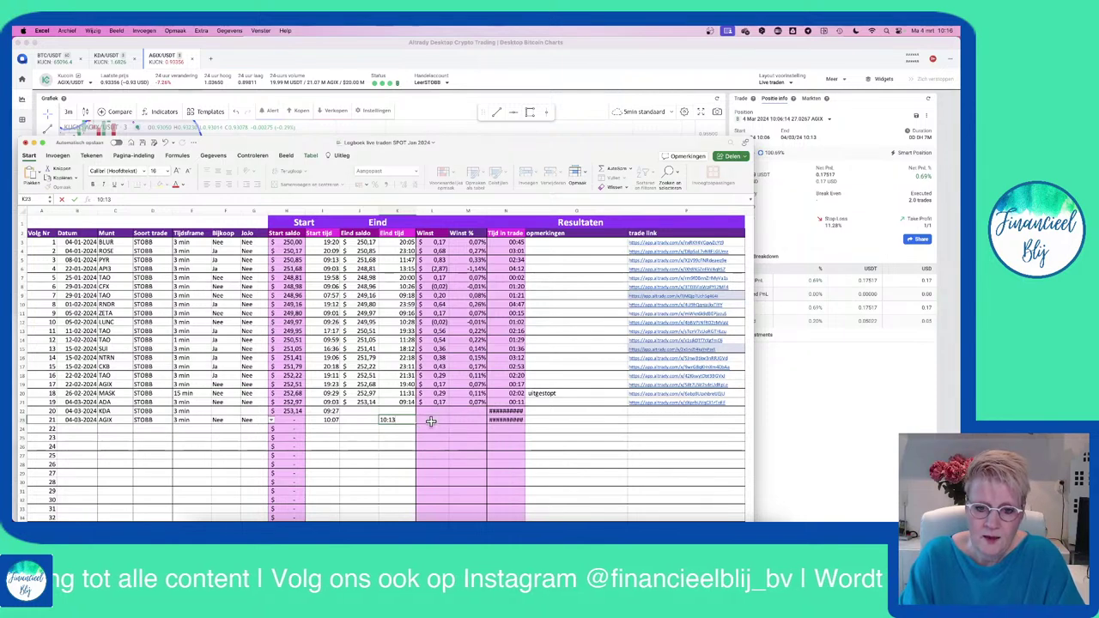
key("Return")
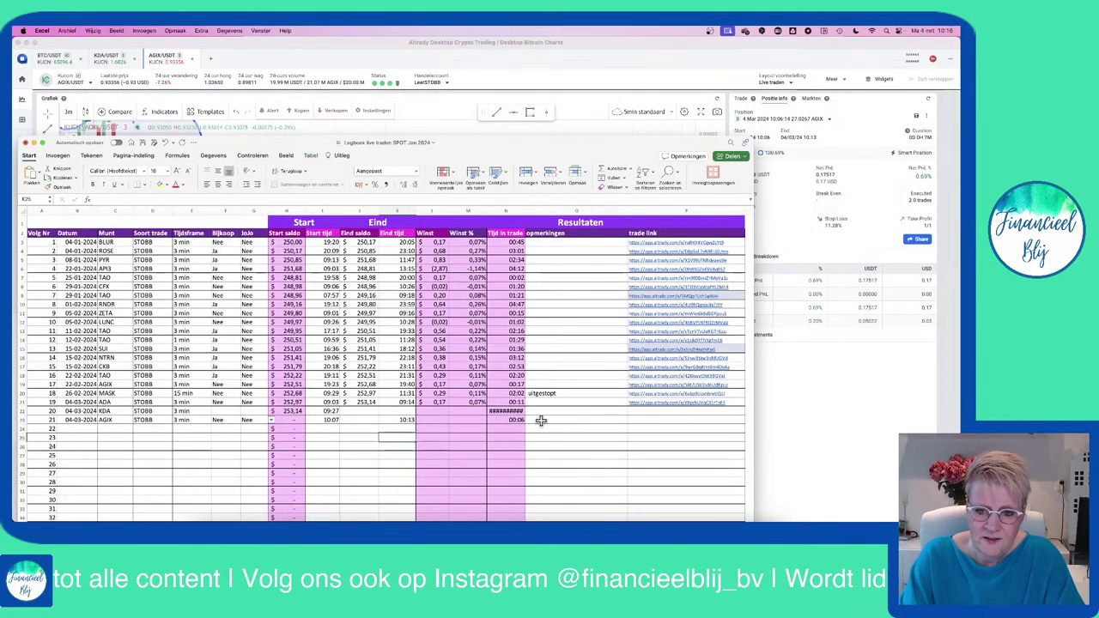
- Note 0,17 as the remark for the AGIX trade and paste the copied chart link as its trade link
left_click(554, 418)
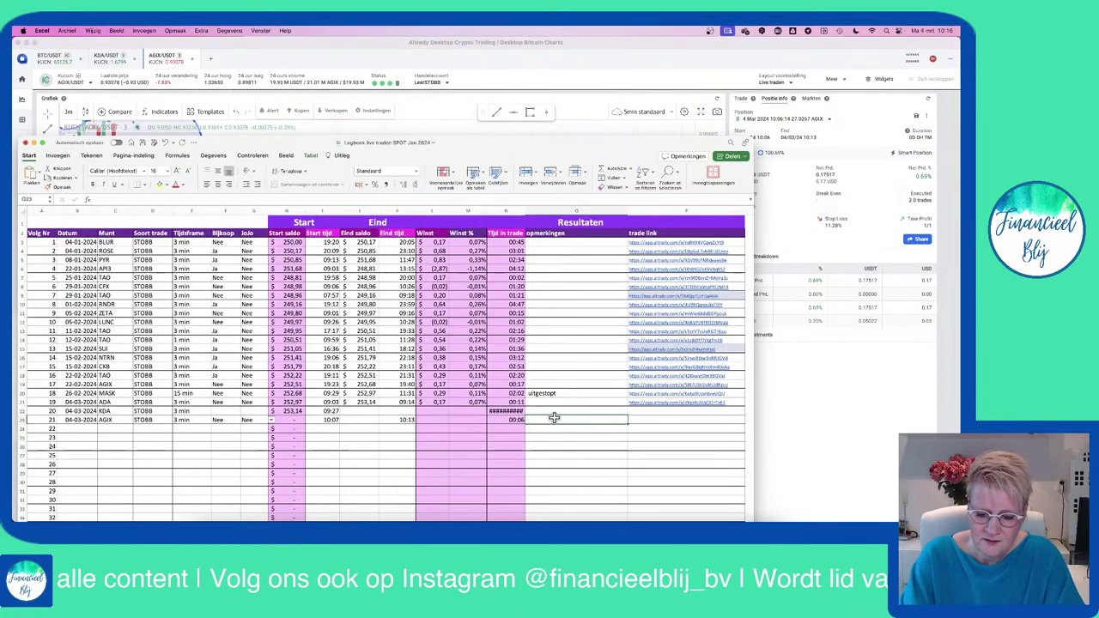
type("0,17")
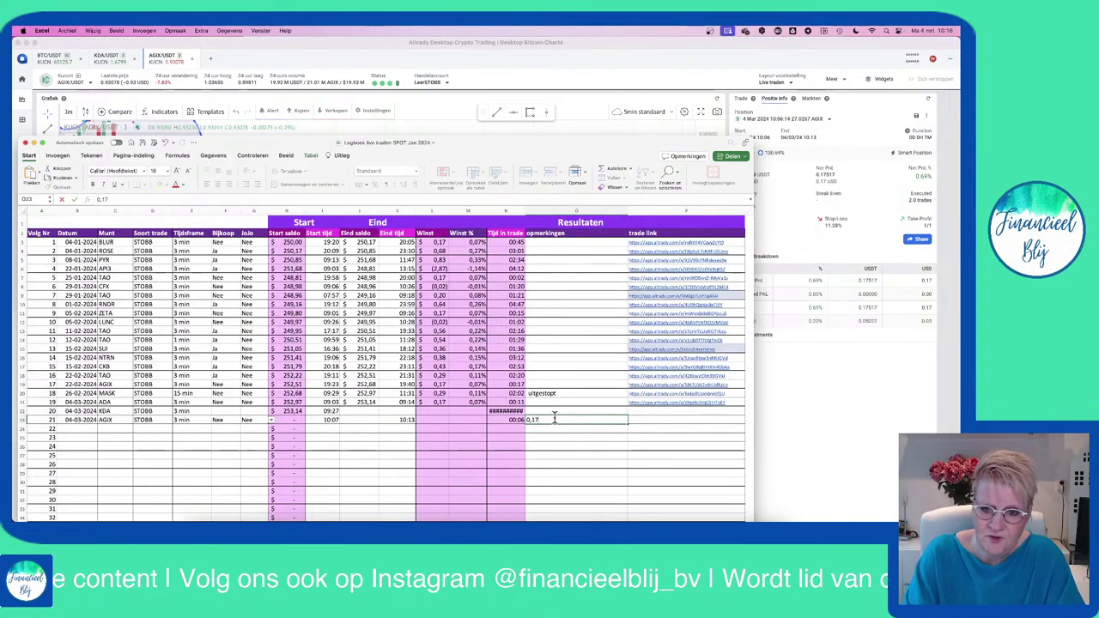
left_click(643, 418)
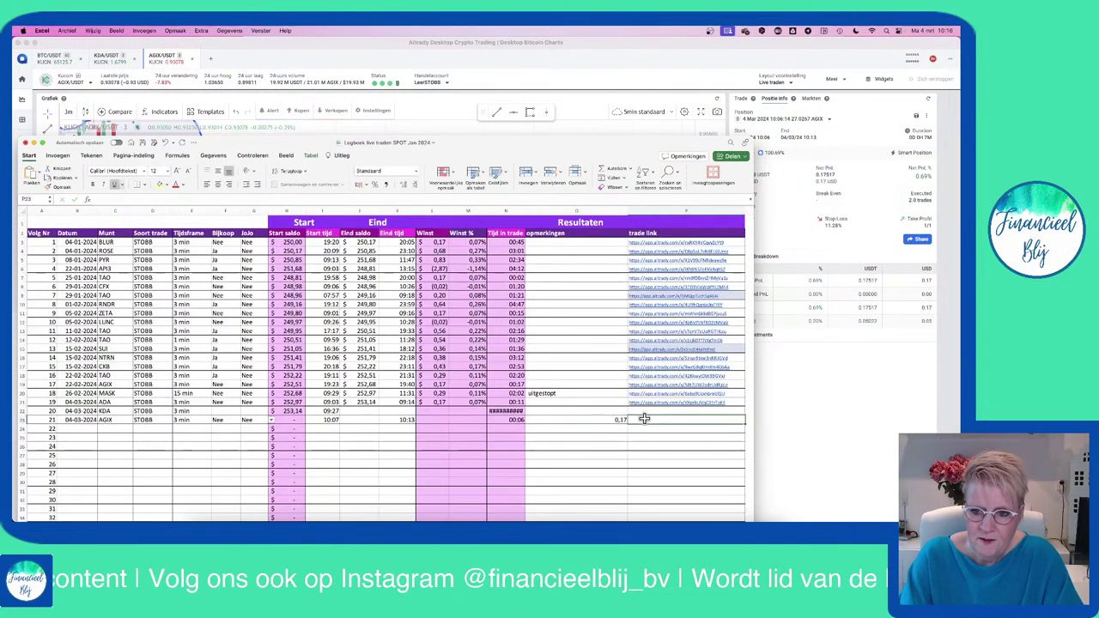
right_click(646, 421)
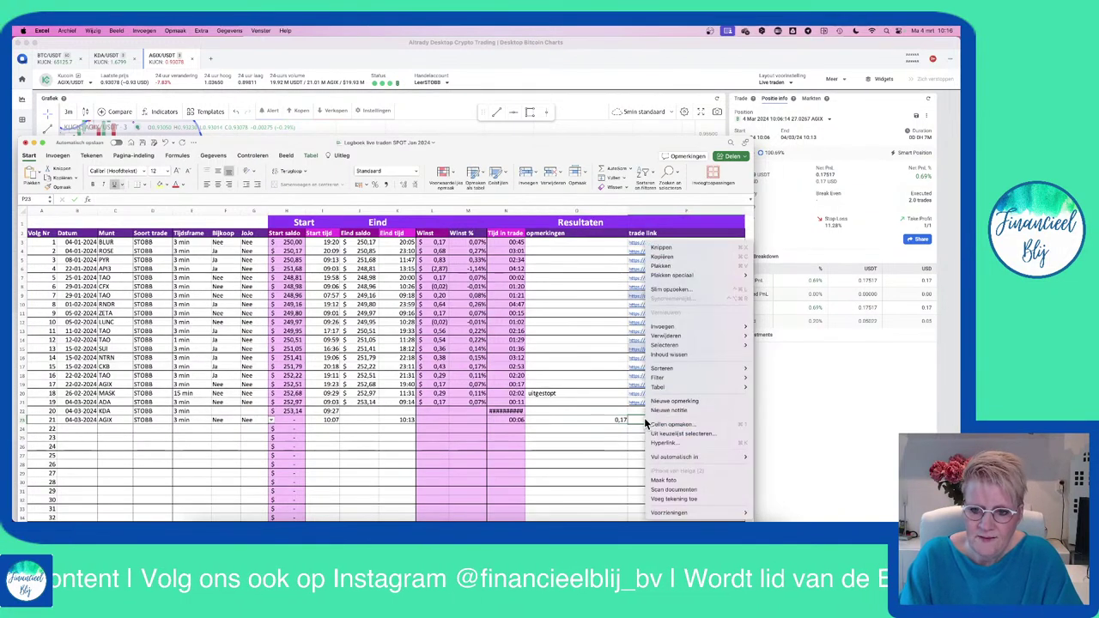
left_click(667, 272)
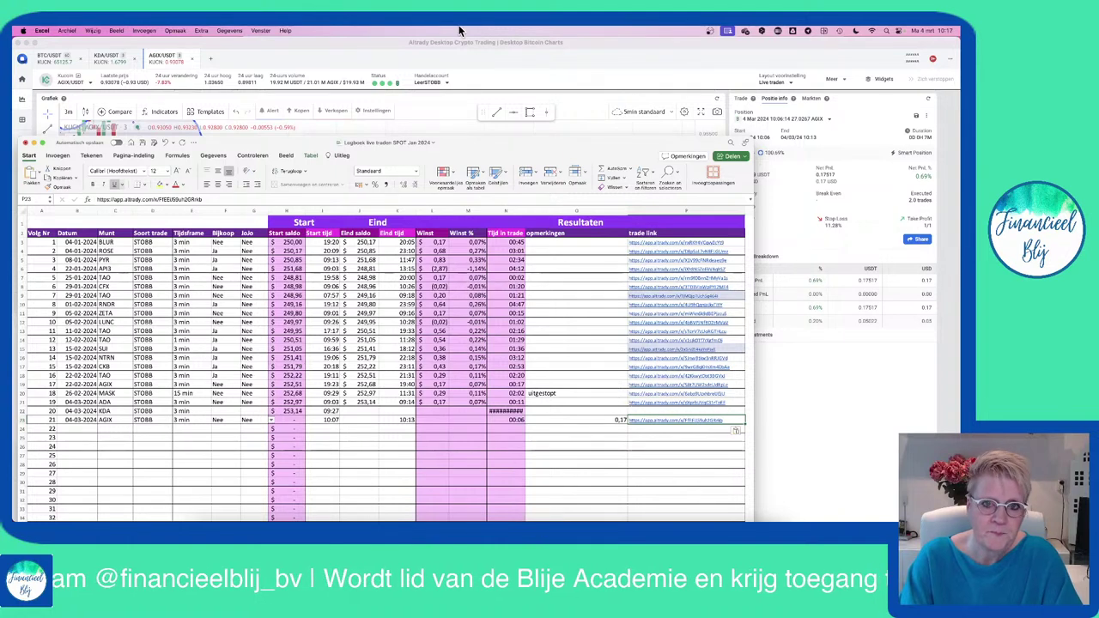
- Switch to Altrady, close the AGIX/USDT chart and measure the KDA price distance from the latest candles up to the take-profit line
left_click(491, 59)
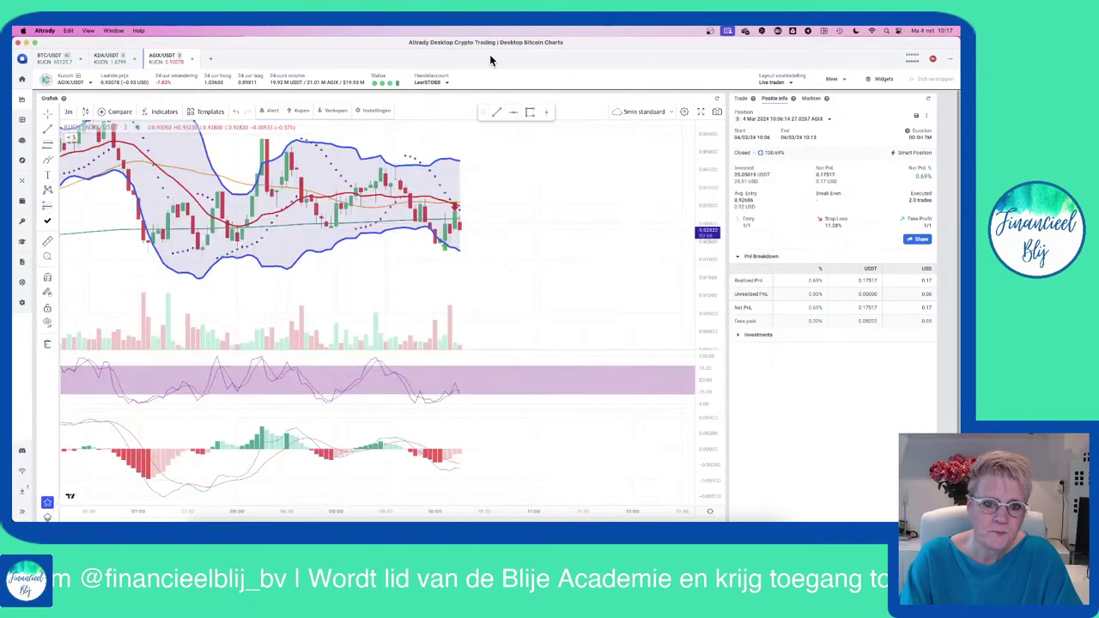
left_click(192, 60)
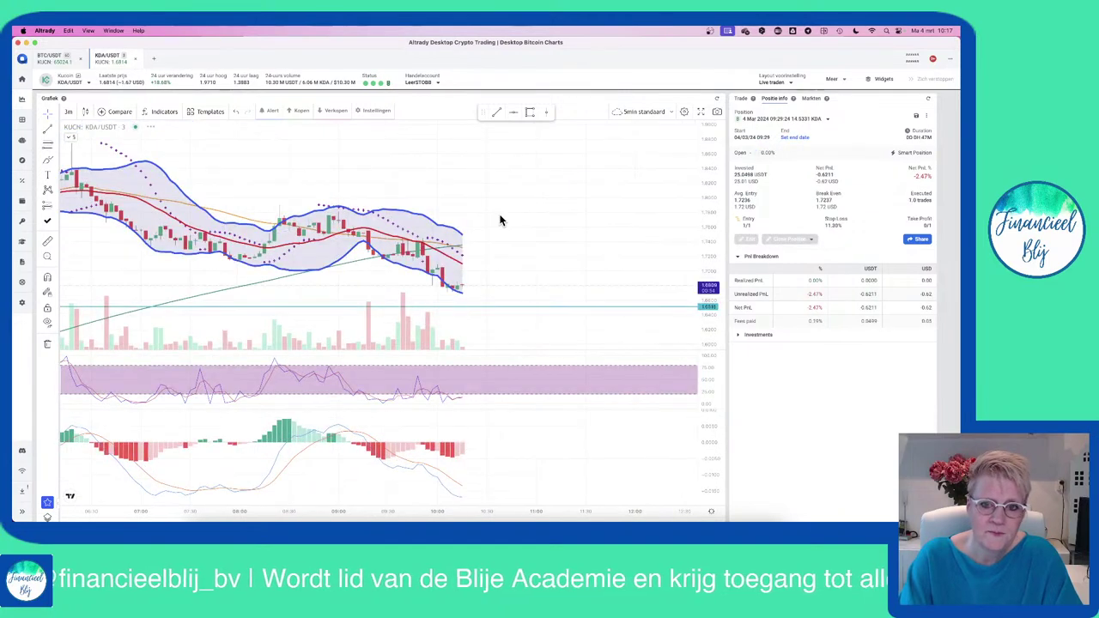
left_click_drag(606, 201, 552, 169)
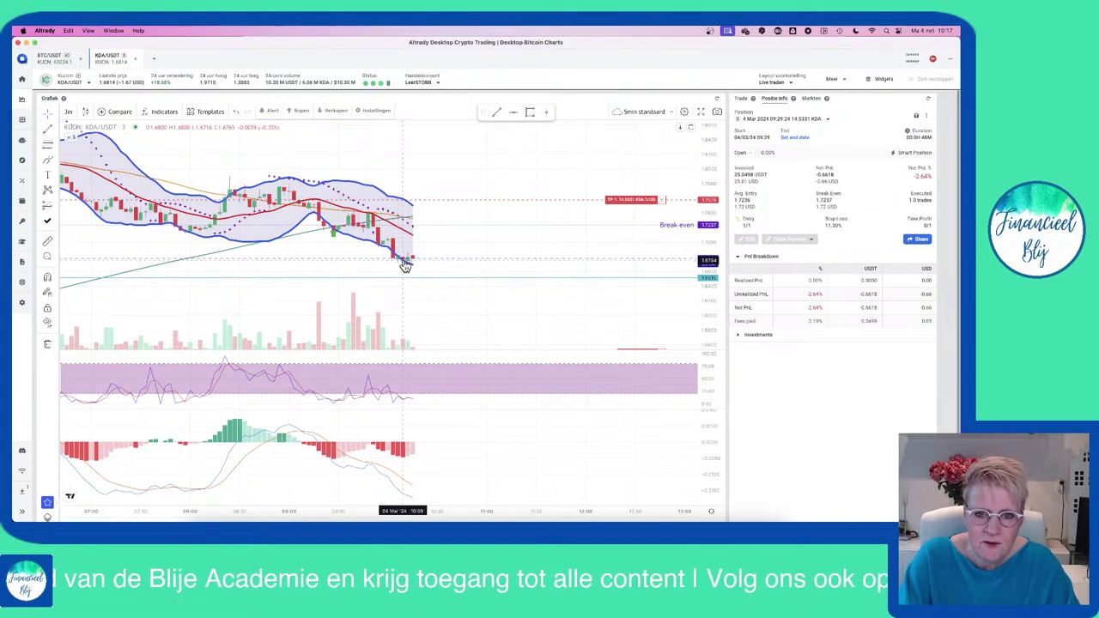
left_click_drag(404, 264, 411, 199)
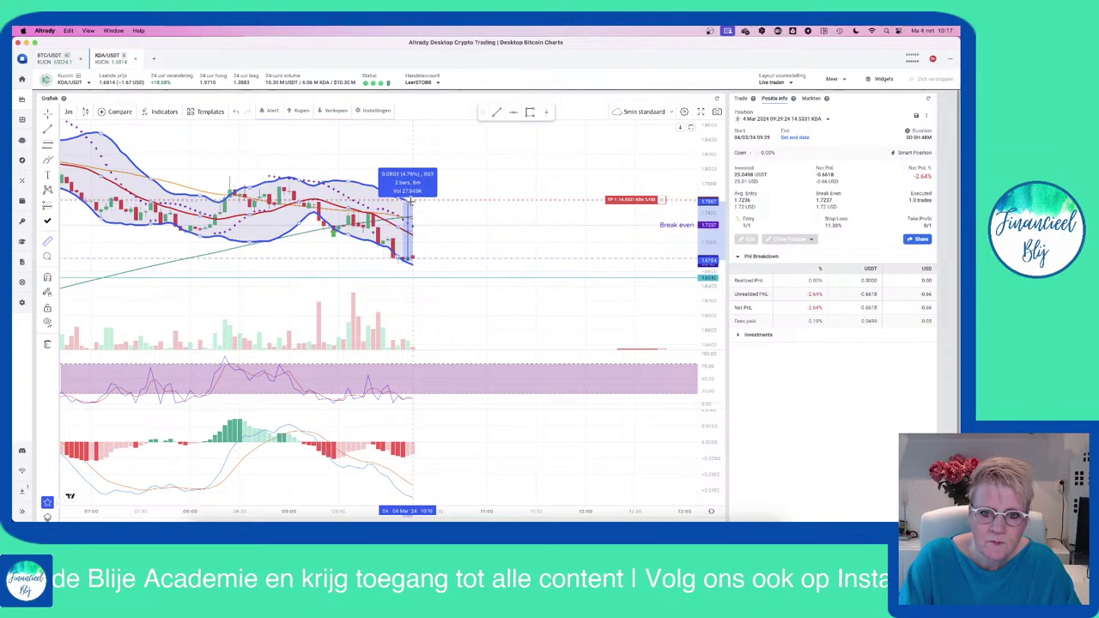
left_click(442, 251)
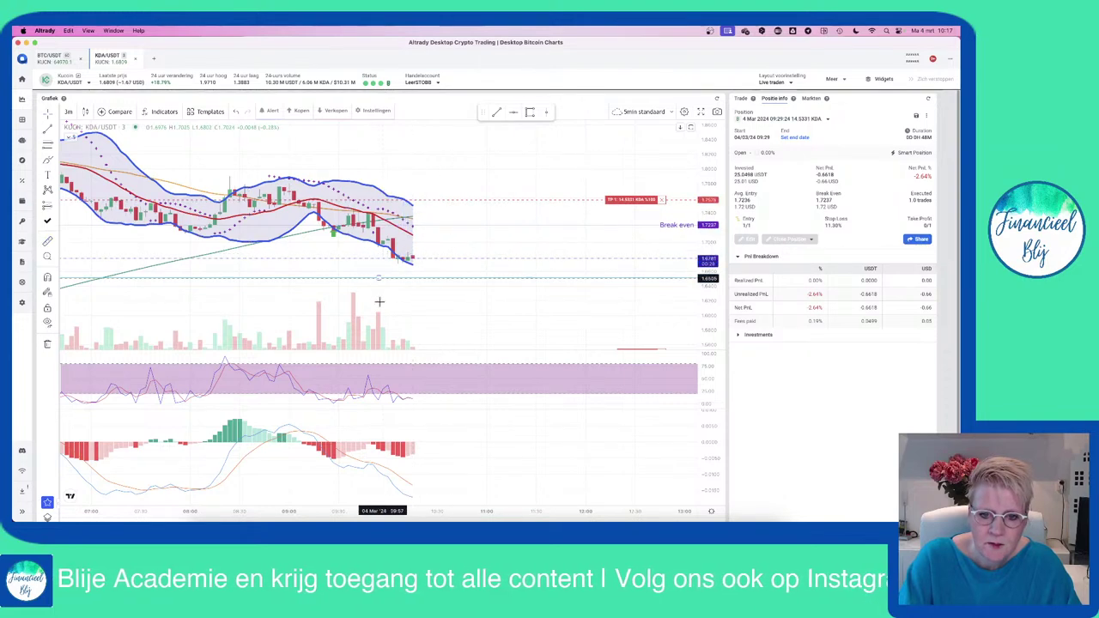